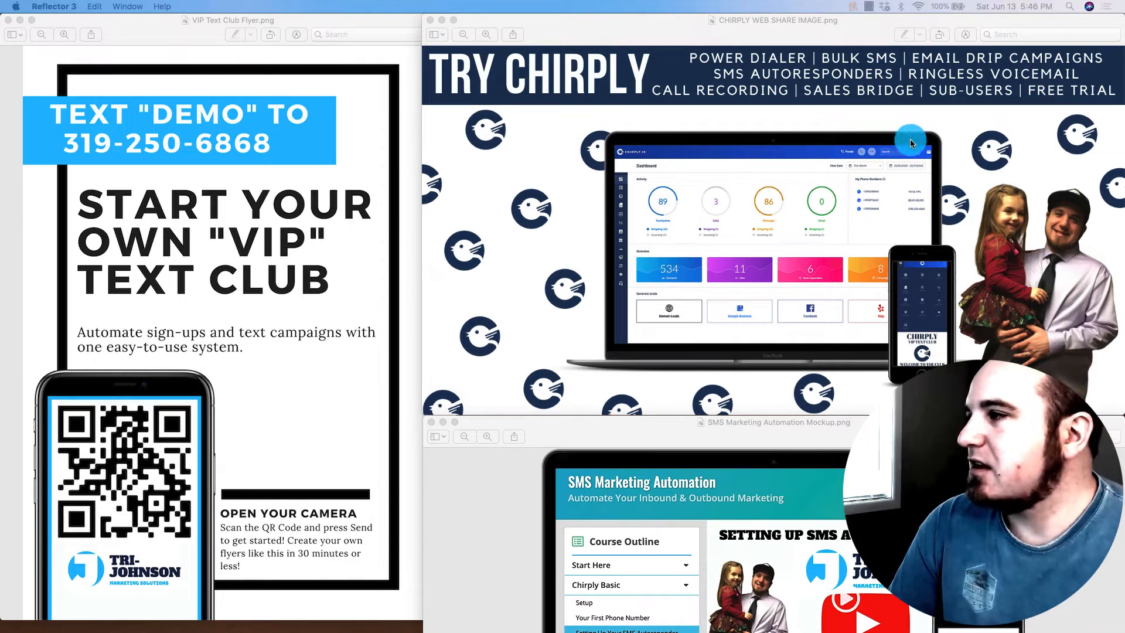
pyautogui.click(753, 135)
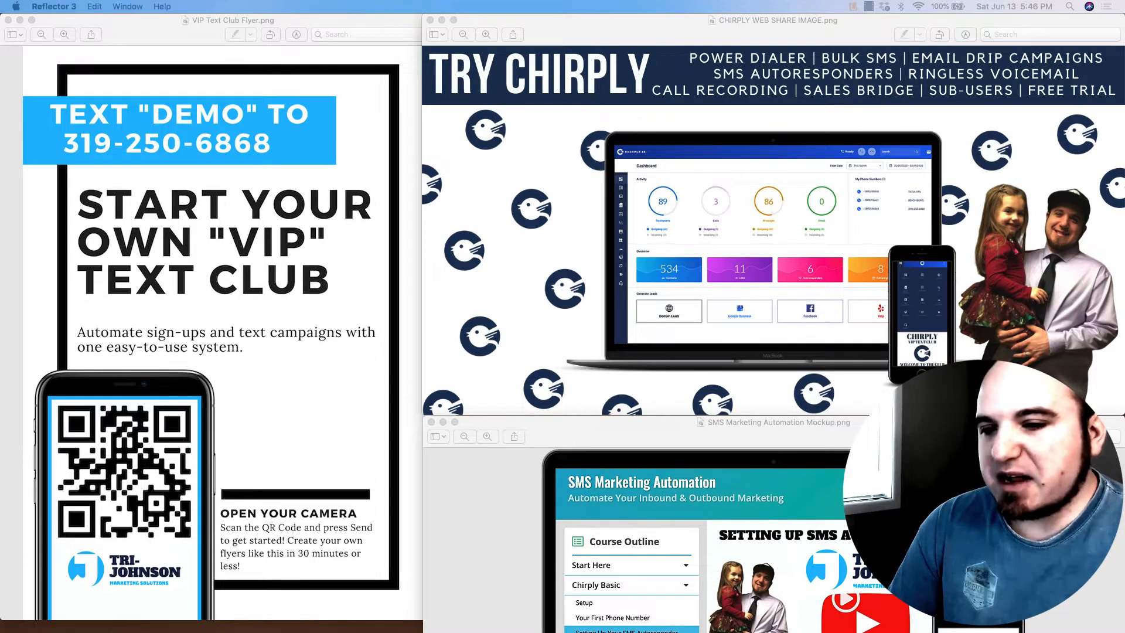
pyautogui.moveTo(1124, 167); pyautogui.dragTo(986, 101)
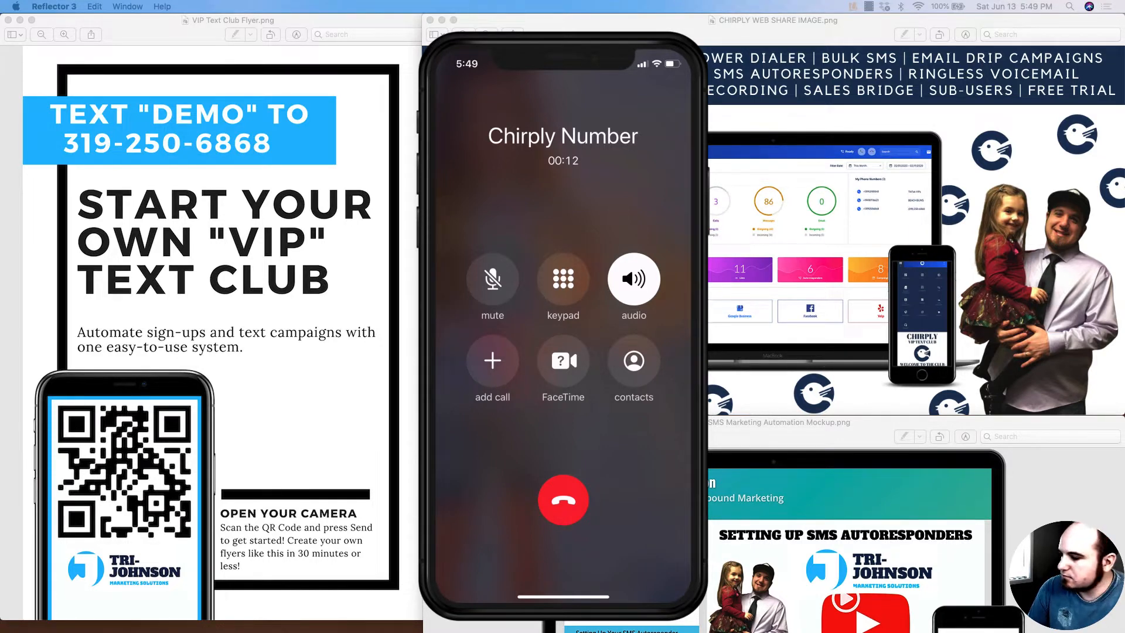
# Step: Switch to the Chirply IVR page in Chrome and move the mirrored phone window clear of the IVR flow
pyautogui.press('super+Tab')
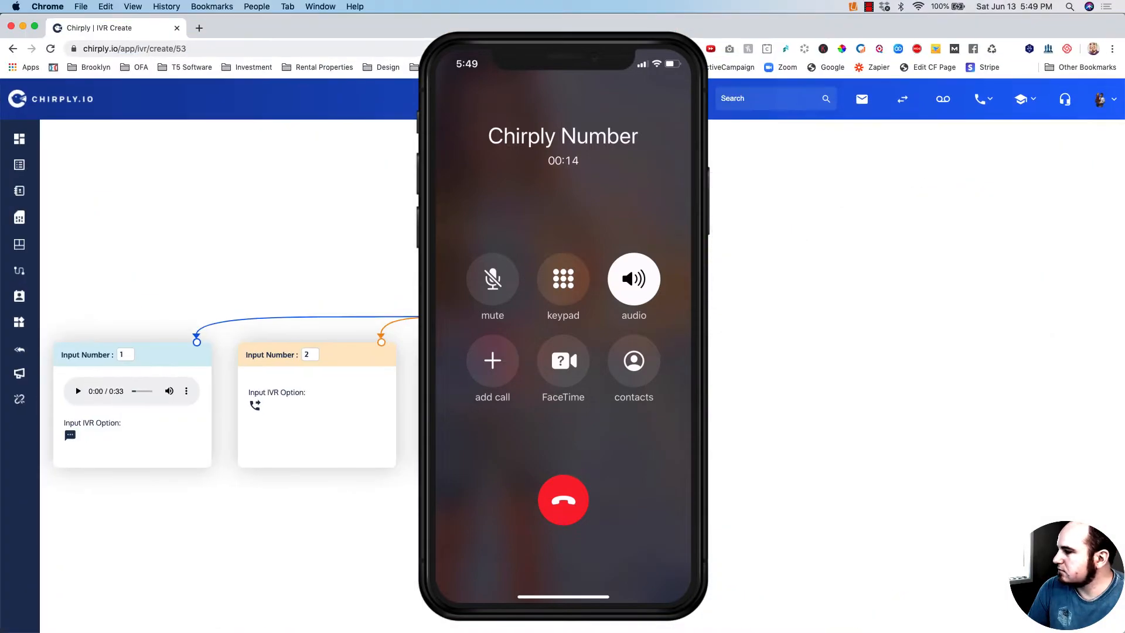
pyautogui.click(599, 52)
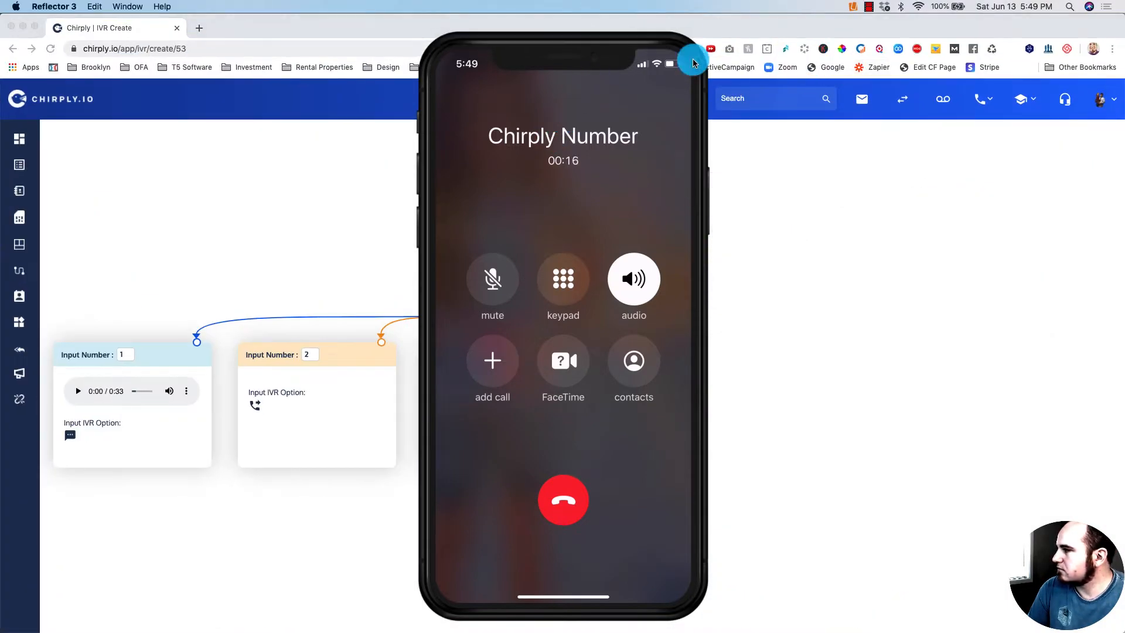
pyautogui.moveTo(599, 47); pyautogui.dragTo(920, 47)
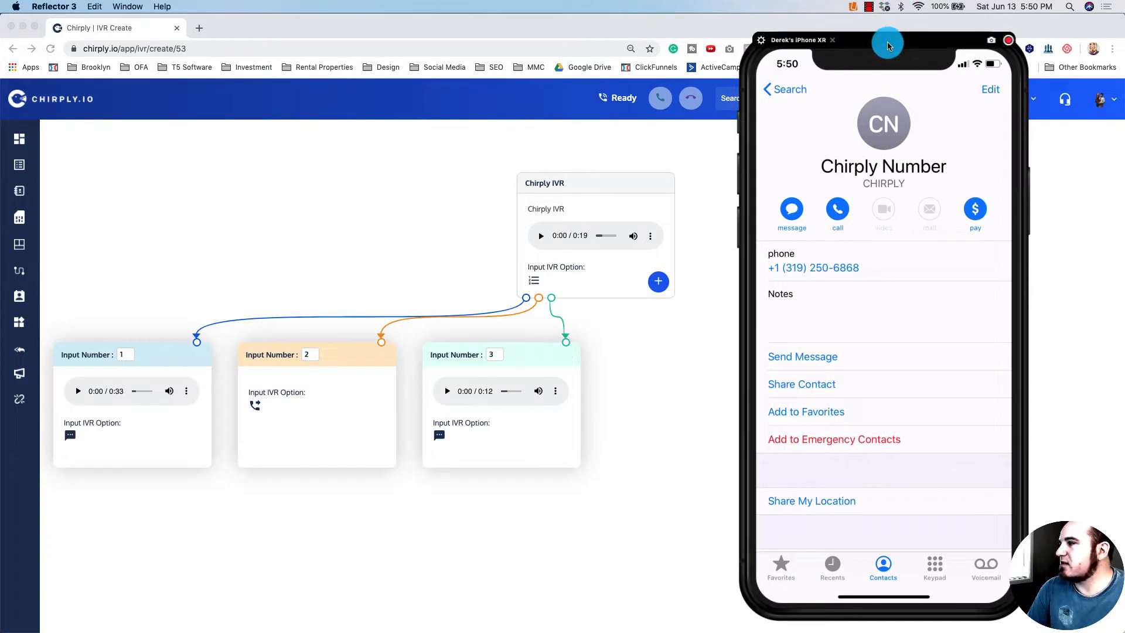
pyautogui.moveTo(887, 43); pyautogui.dragTo(970, 42)
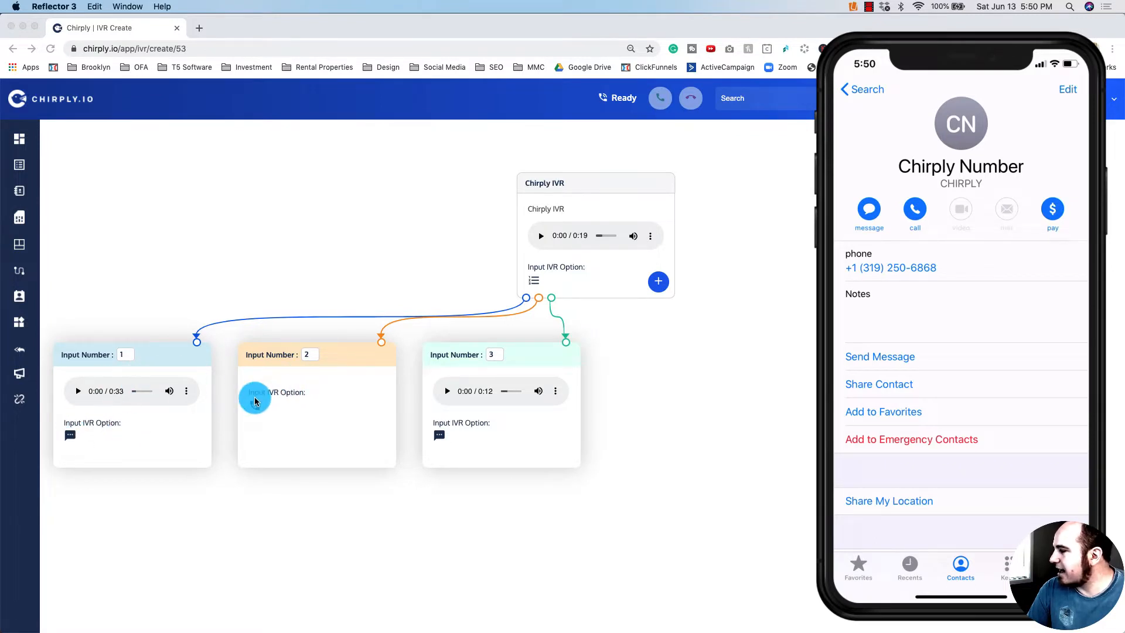
# Step: Open the settings of the Input Number 3 block and examine its SMS content for the receiver
pyautogui.click(520, 442)
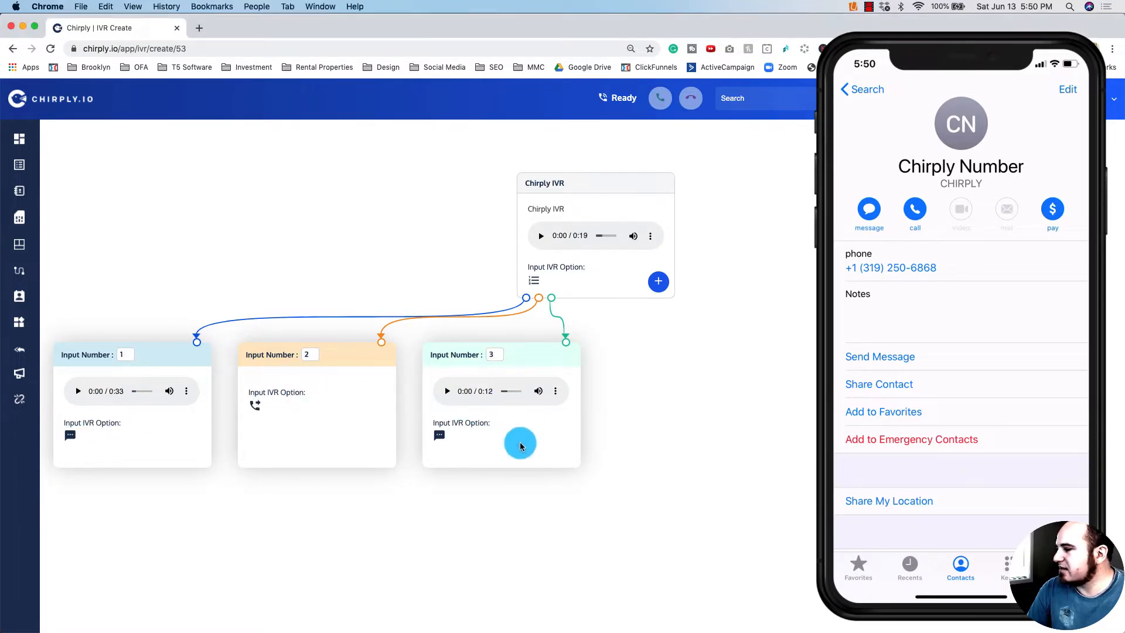
pyautogui.click(514, 336)
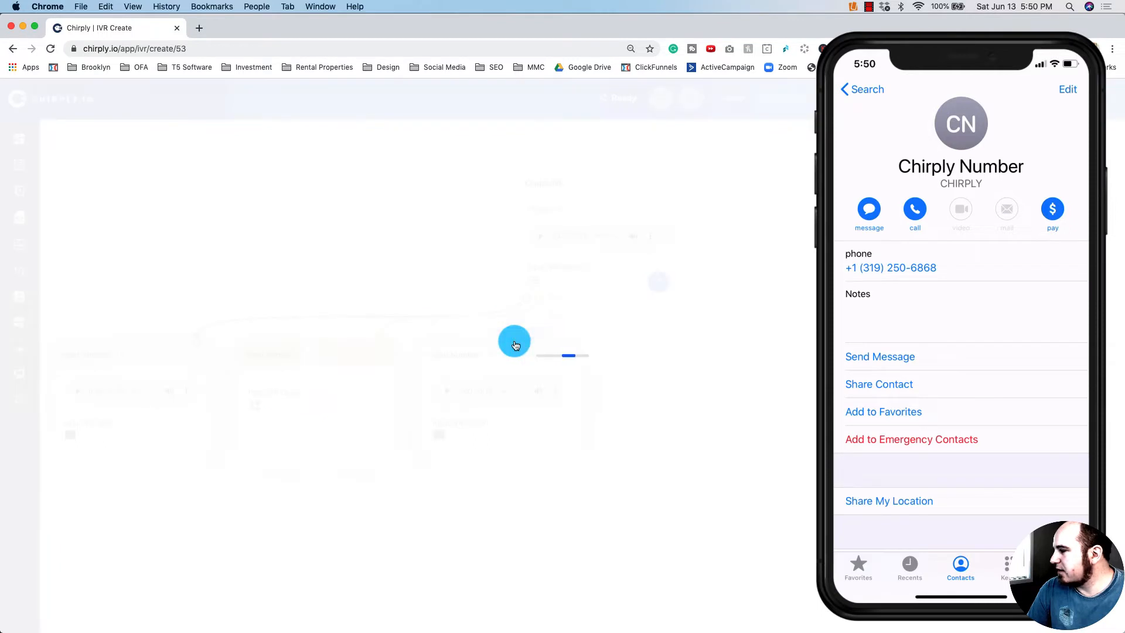
pyautogui.scroll(-8, 176, 345)
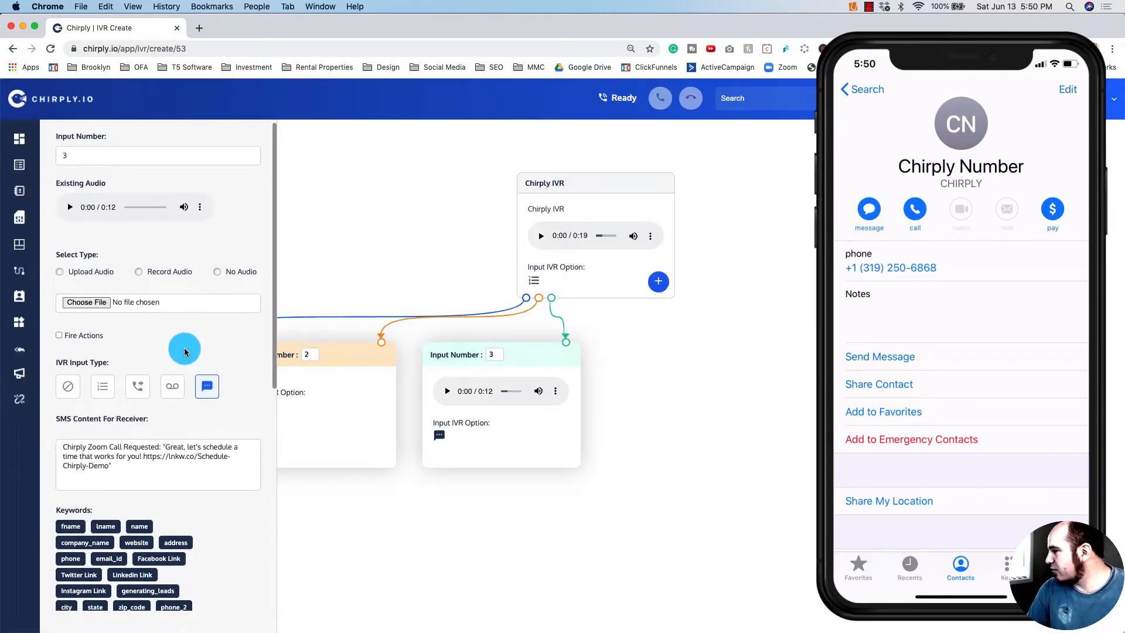
pyautogui.moveTo(122, 228); pyautogui.dragTo(62, 204)
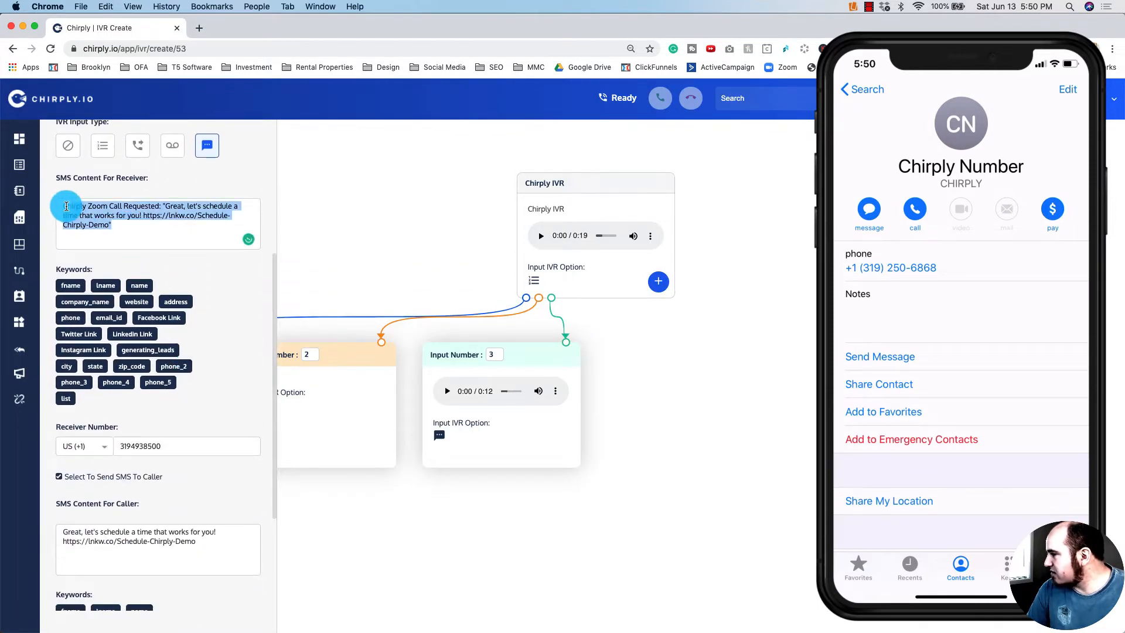
pyautogui.click(164, 221)
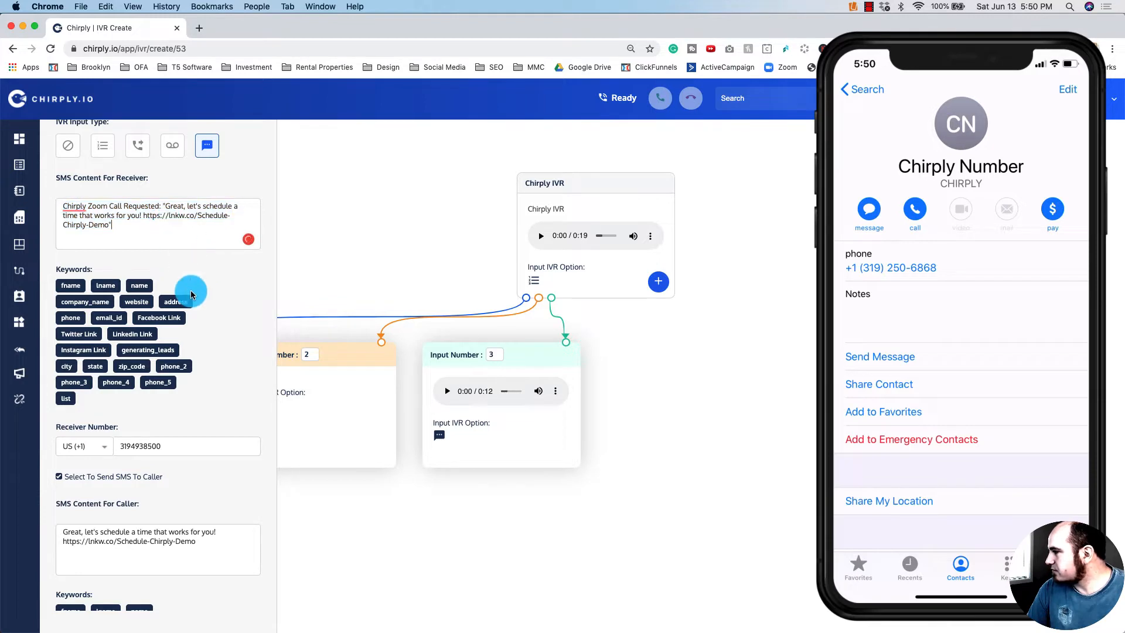
# Step: Review the SMS content for the caller and the available keywords, and close the Input Number 3 settings without saving
pyautogui.scroll(-5, 191, 291)
pyautogui.moveTo(200, 375); pyautogui.dragTo(56, 358)
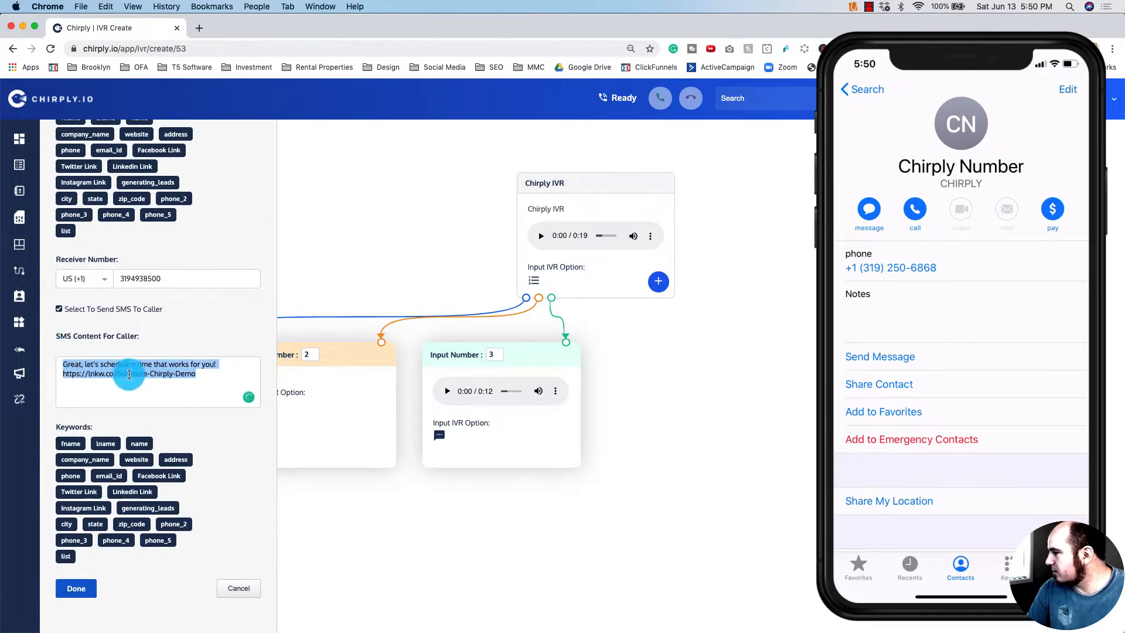
pyautogui.click(211, 373)
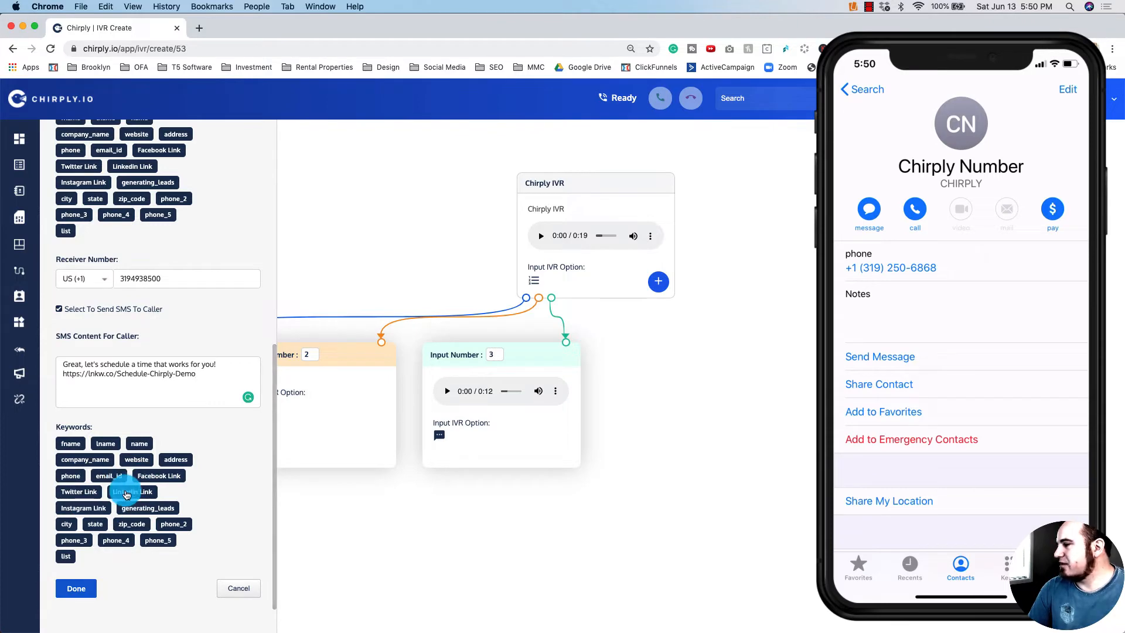
pyautogui.scroll(2, 126, 494)
pyautogui.scroll(-2, 125, 490)
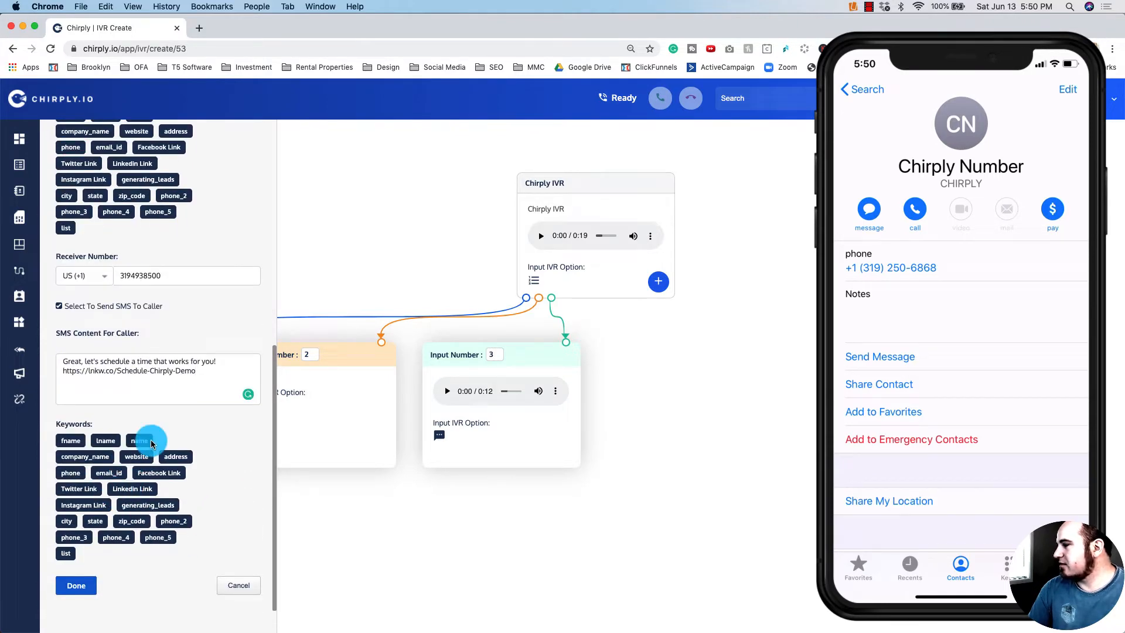
pyautogui.scroll(10, 151, 444)
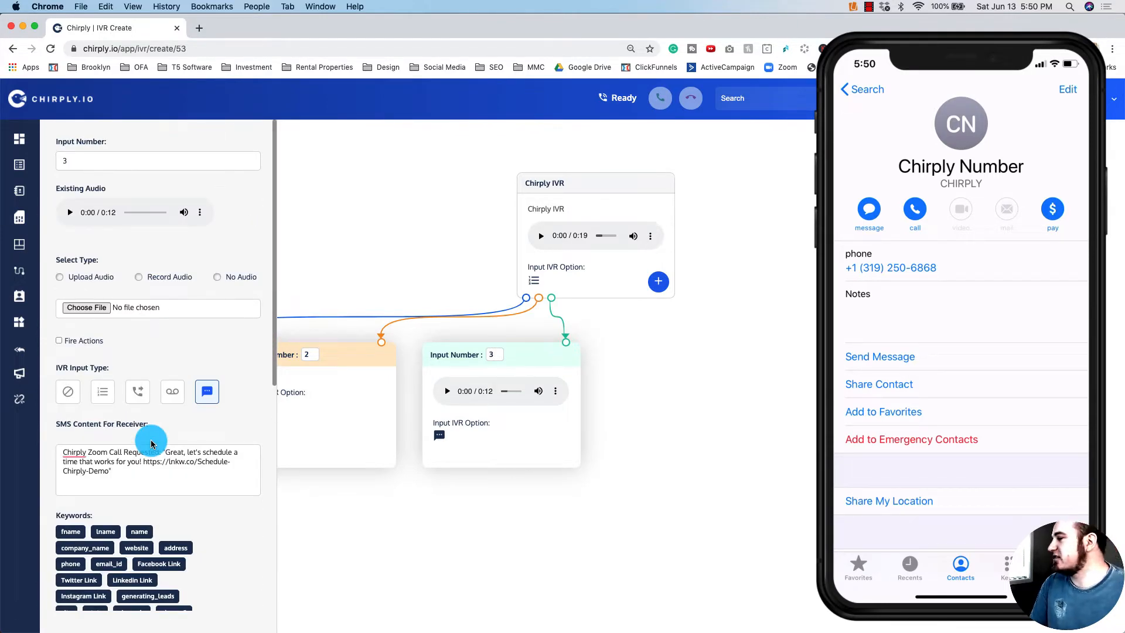
pyautogui.scroll(-7, 211, 422)
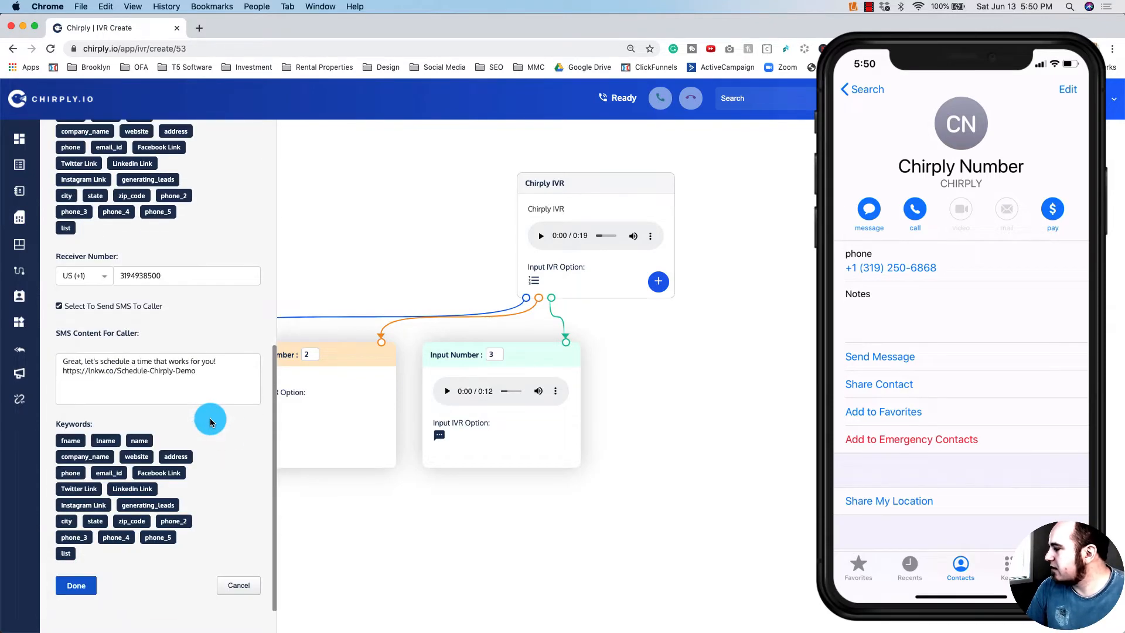
pyautogui.click(238, 585)
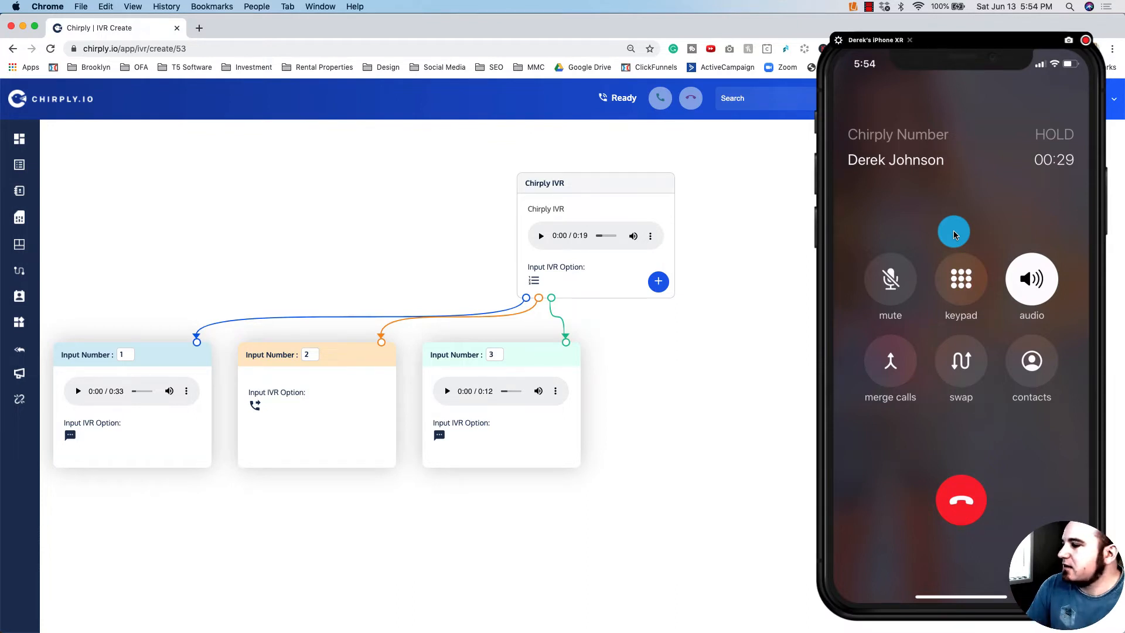
# Step: Open the settings of the Input Number 2 block and examine its call whisper text
pyautogui.click(329, 332)
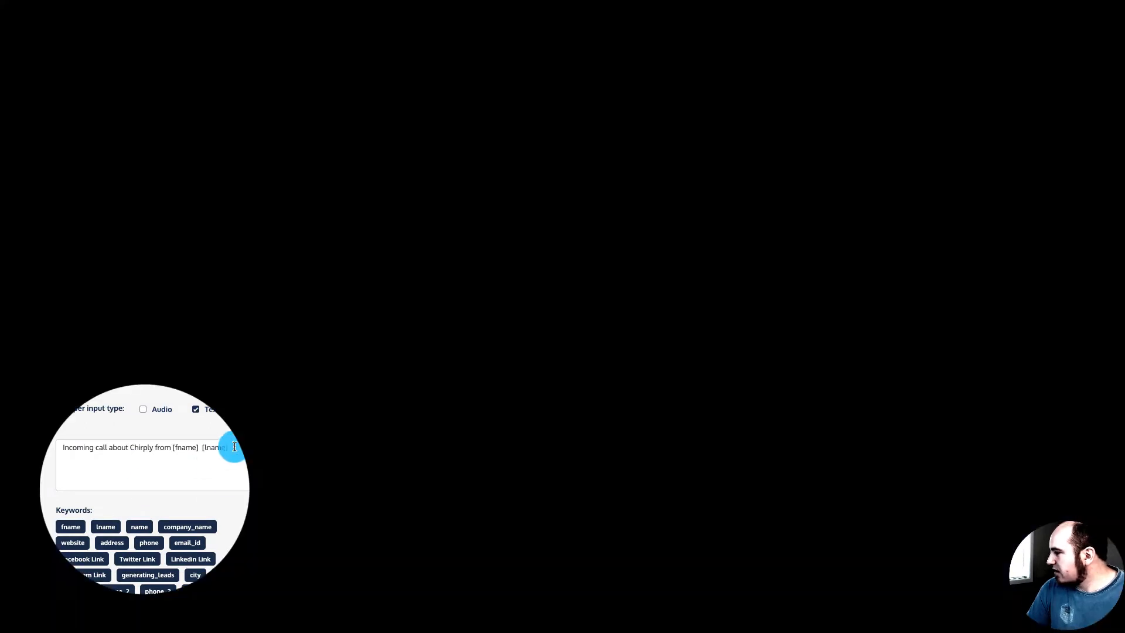
pyautogui.moveTo(234, 447); pyautogui.dragTo(73, 441)
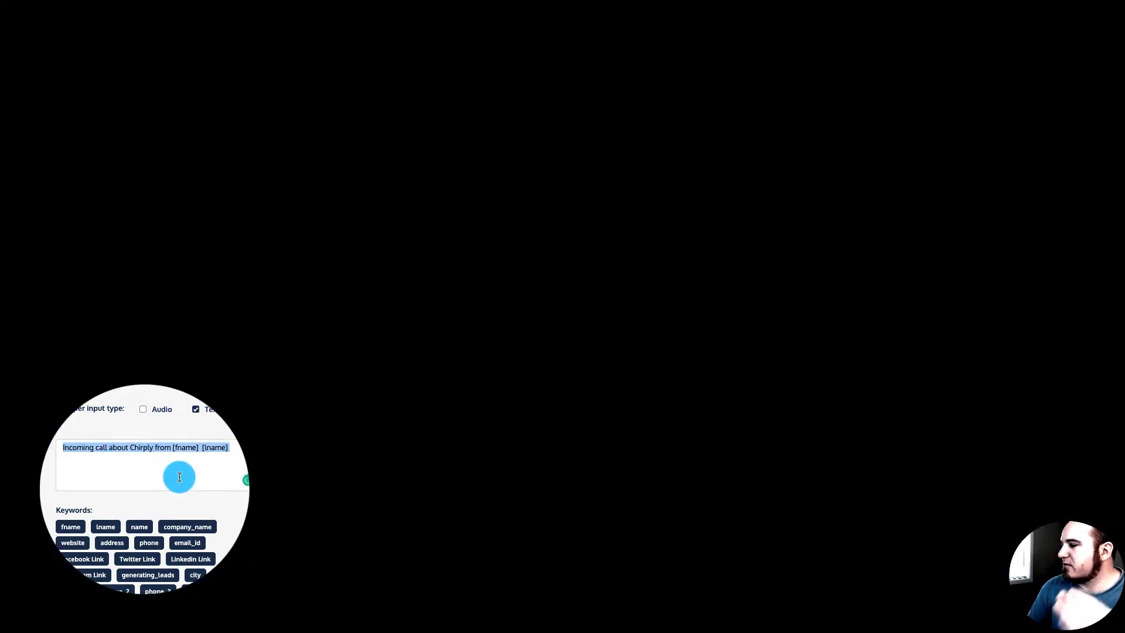
pyautogui.moveTo(233, 448); pyautogui.dragTo(182, 448)
pyautogui.click(249, 452)
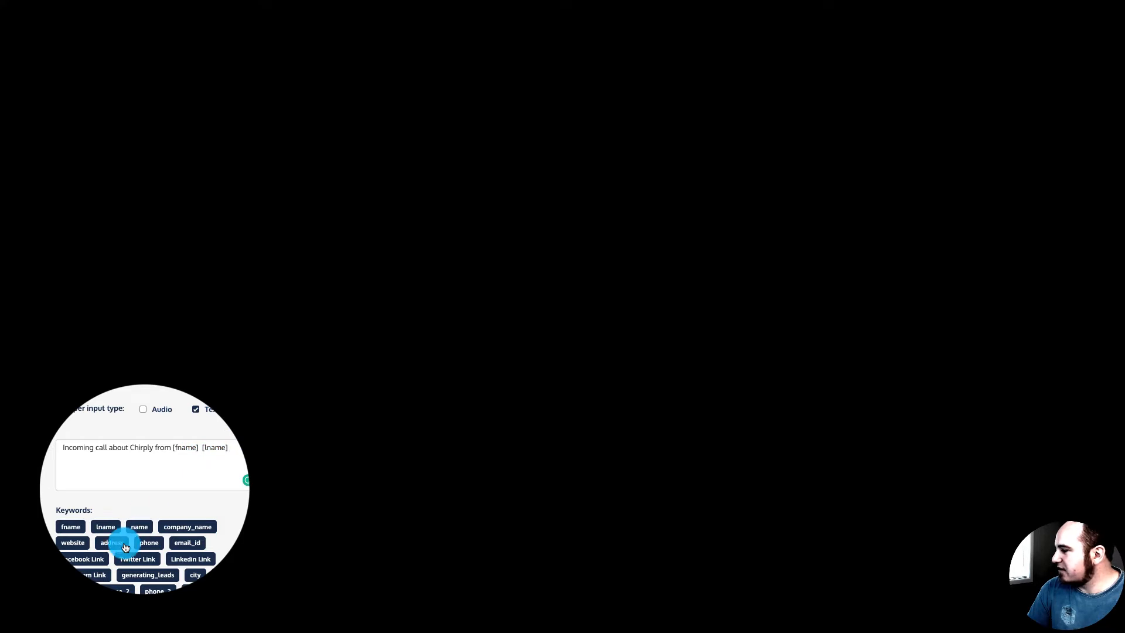
# Step: Review the whisper keywords and the [fname] placeholder, and close the Input Number 2 settings with Done
pyautogui.scroll(-3, 232, 441)
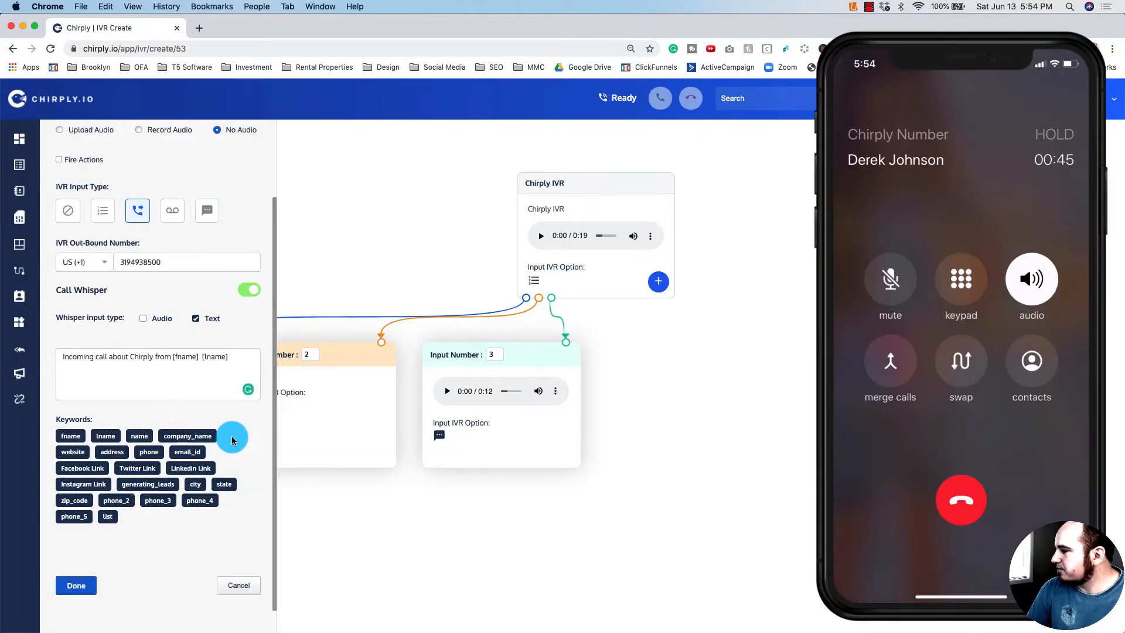
pyautogui.scroll(3, 161, 389)
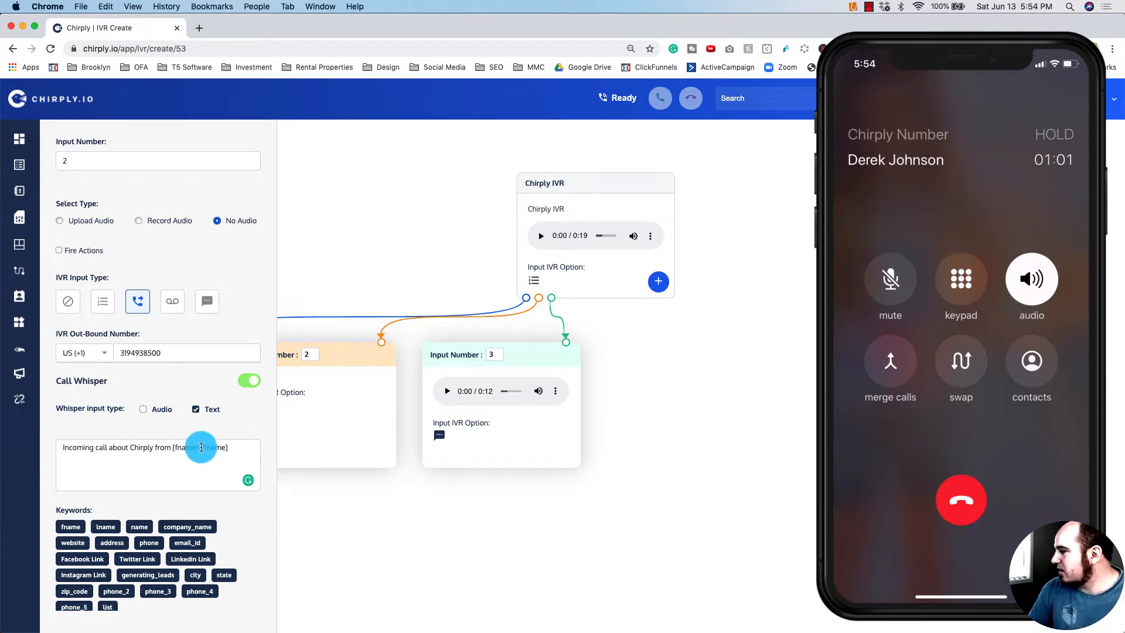
pyautogui.moveTo(200, 447); pyautogui.dragTo(173, 447)
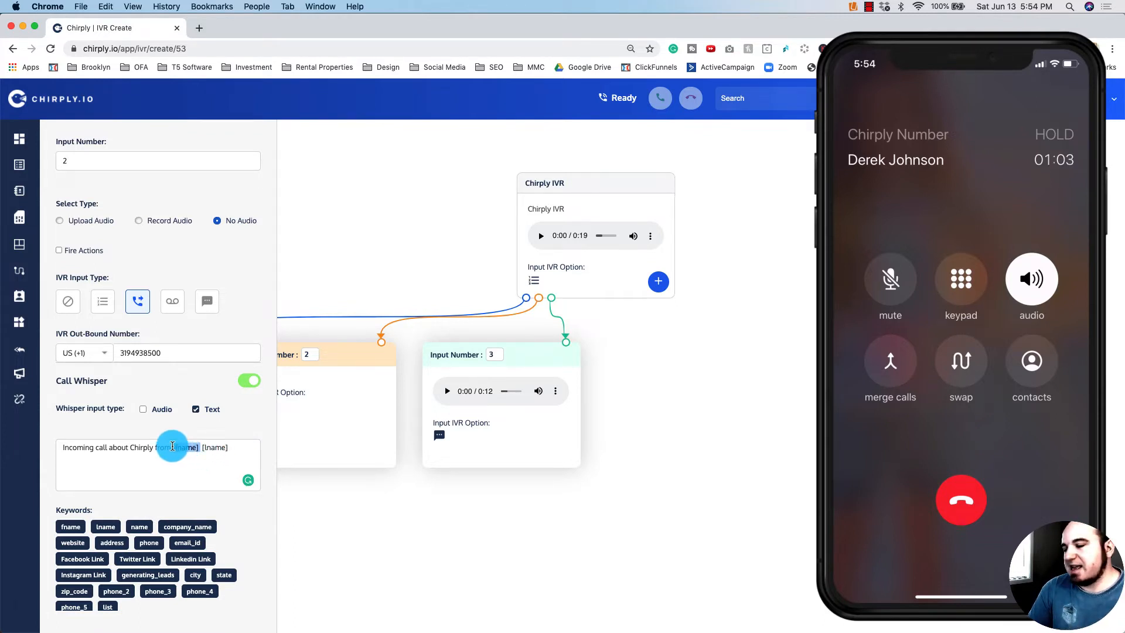
pyautogui.scroll(-3, 175, 514)
pyautogui.click(77, 587)
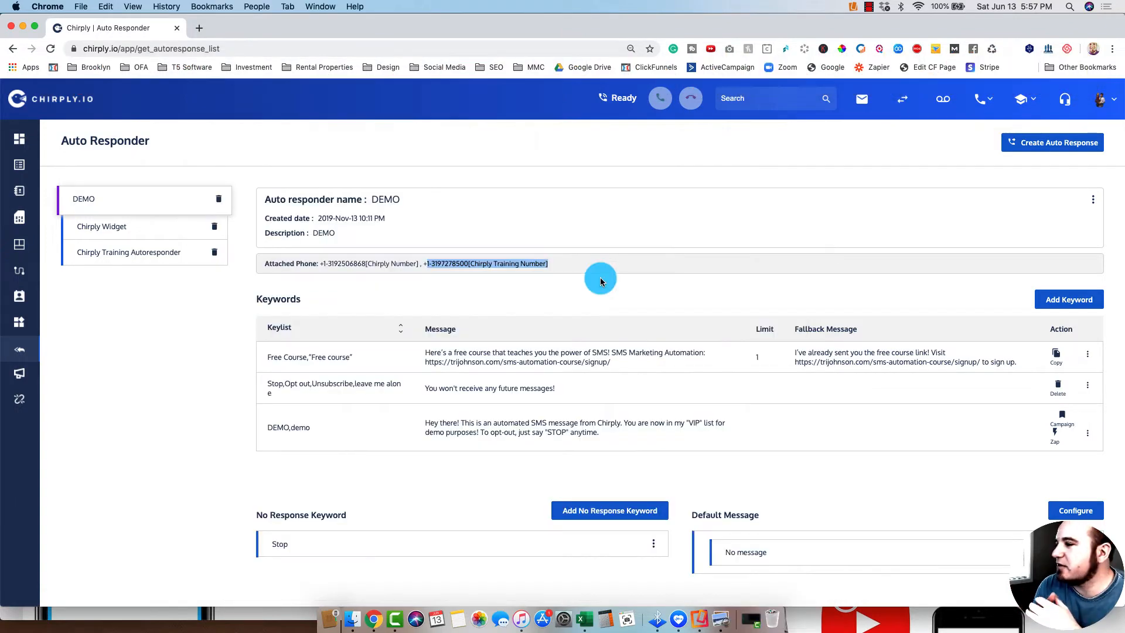
# Step: Minimize Chrome and slide the SMS Marketing Automation Mockup window up to view the course outline, then back down
pyautogui.click(24, 28)
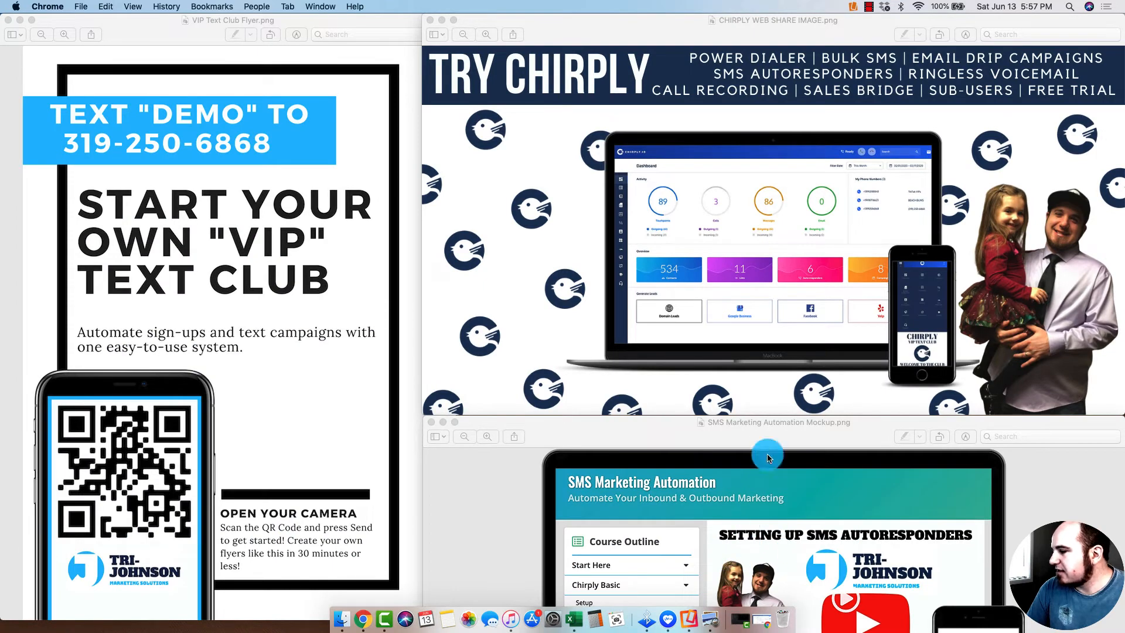
pyautogui.click(773, 424)
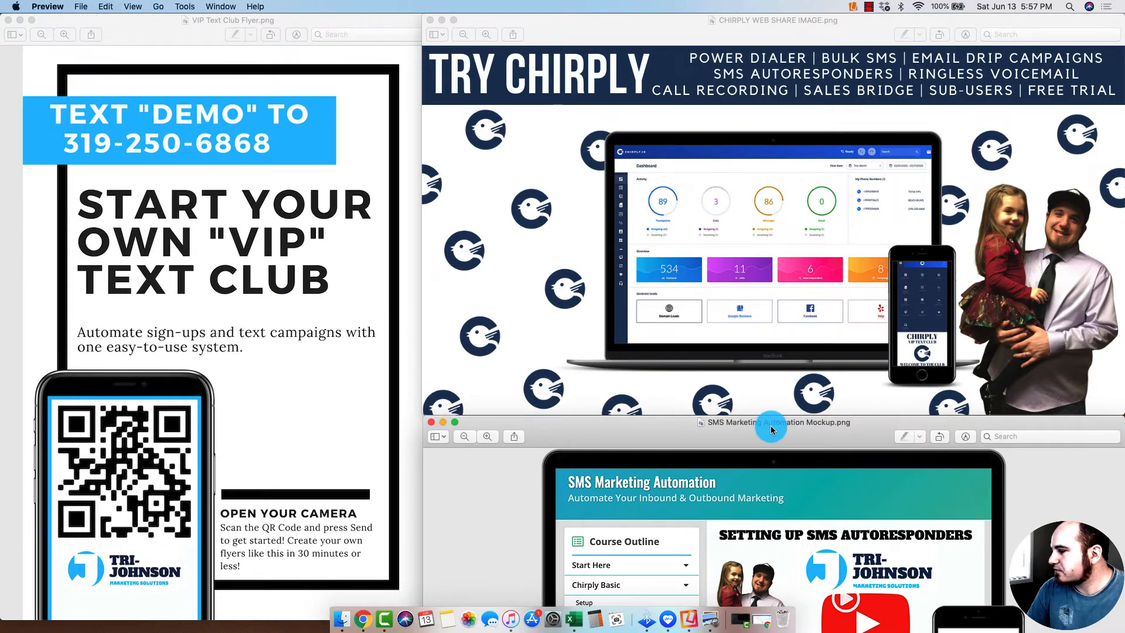
pyautogui.moveTo(773, 430); pyautogui.dragTo(771, 215)
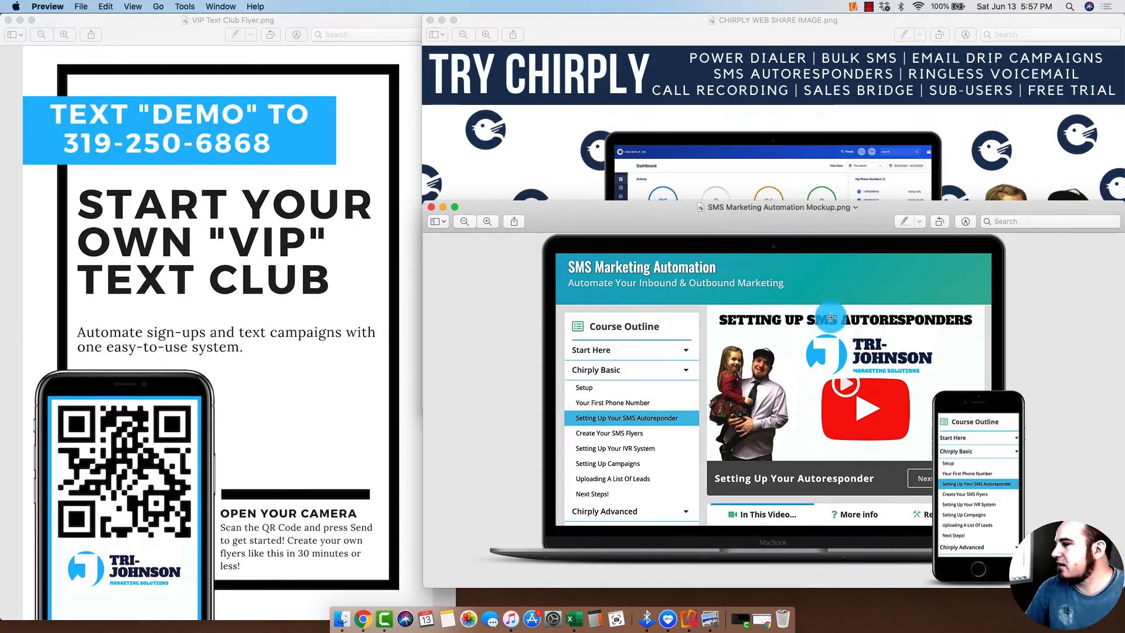
pyautogui.moveTo(797, 207); pyautogui.dragTo(795, 403)
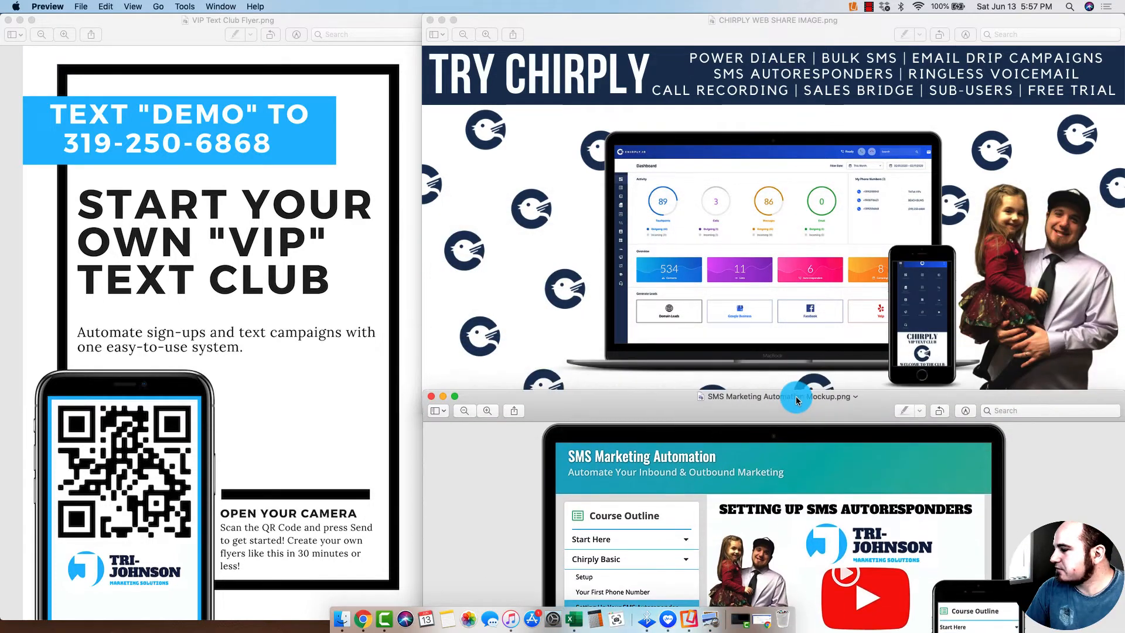
# Step: Return to Chrome and look through Chirply's SMS, Audio, Email, RVMD and Sales Bridge templates
pyautogui.click(363, 620)
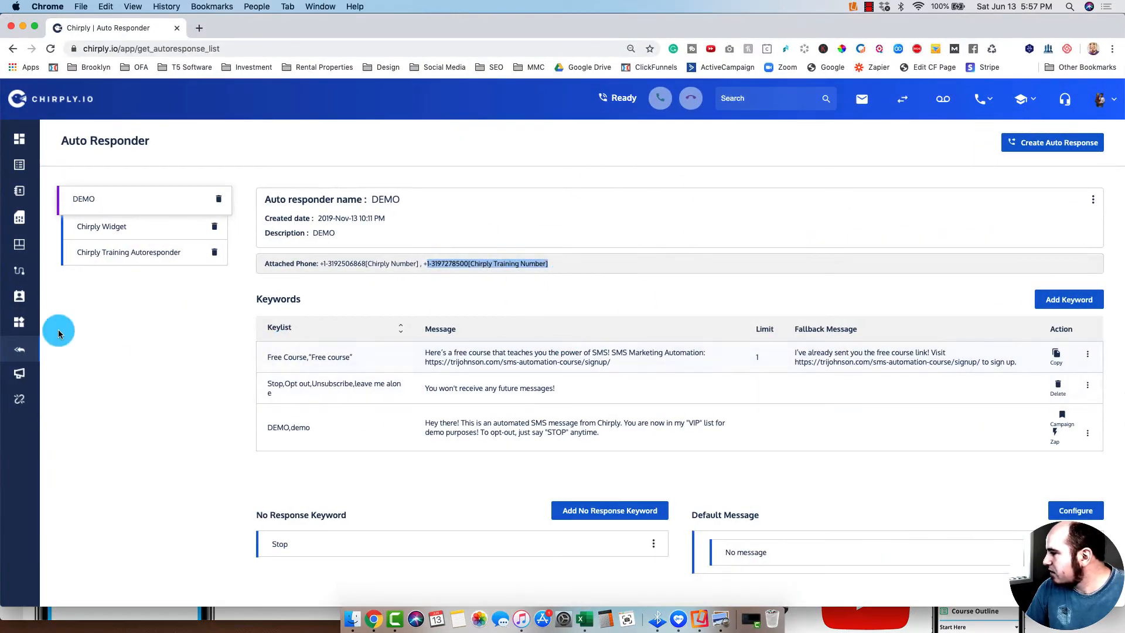
pyautogui.click(19, 244)
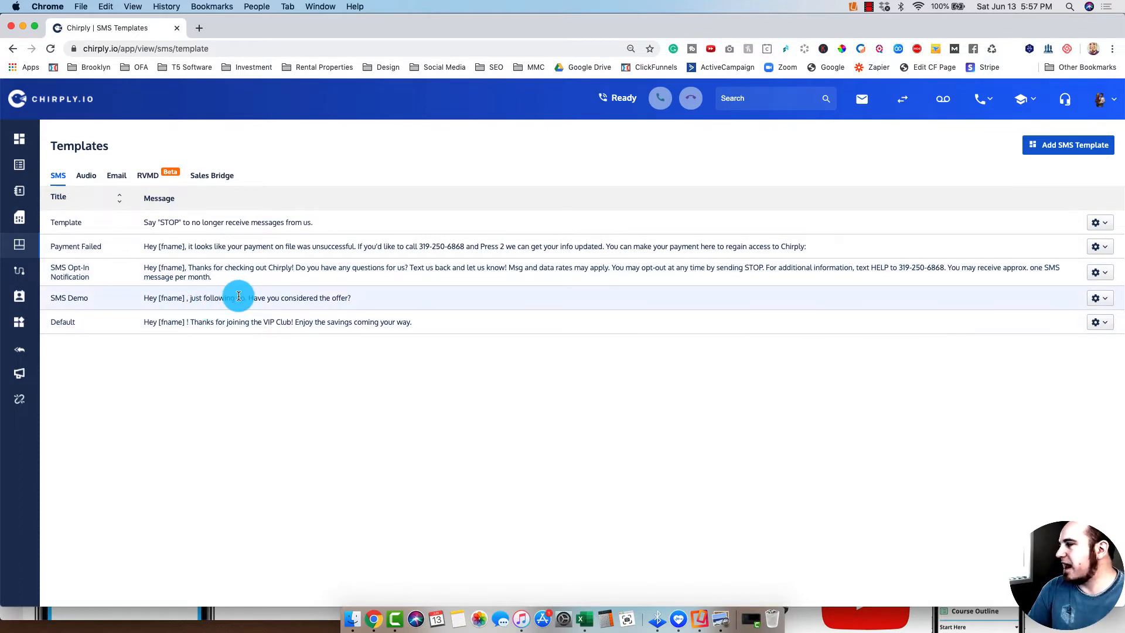
pyautogui.click(86, 176)
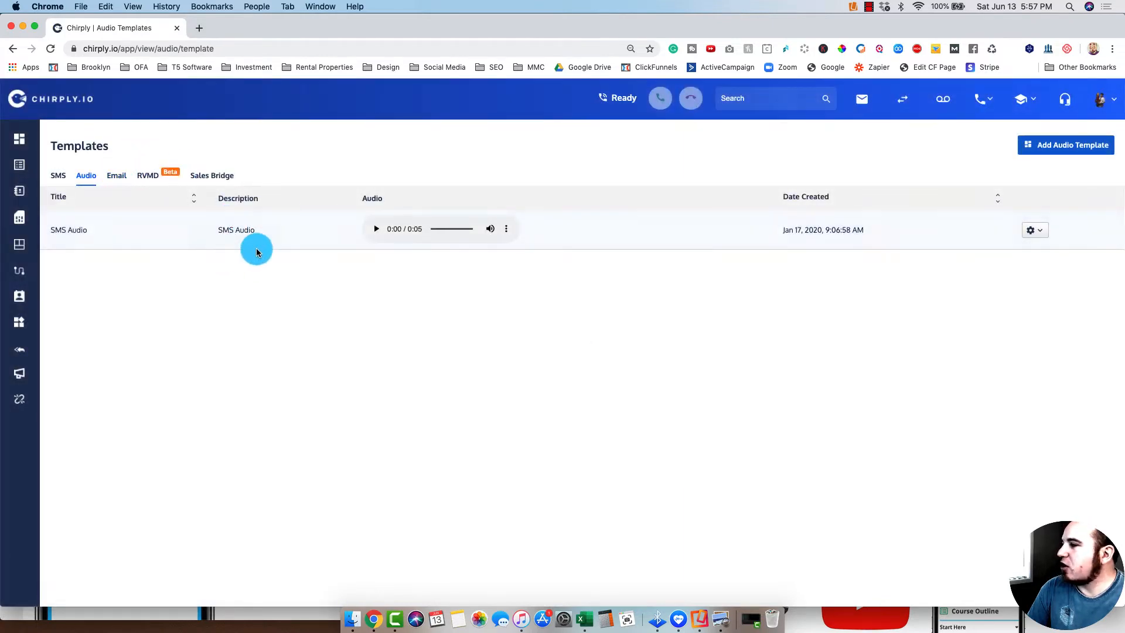
pyautogui.click(116, 178)
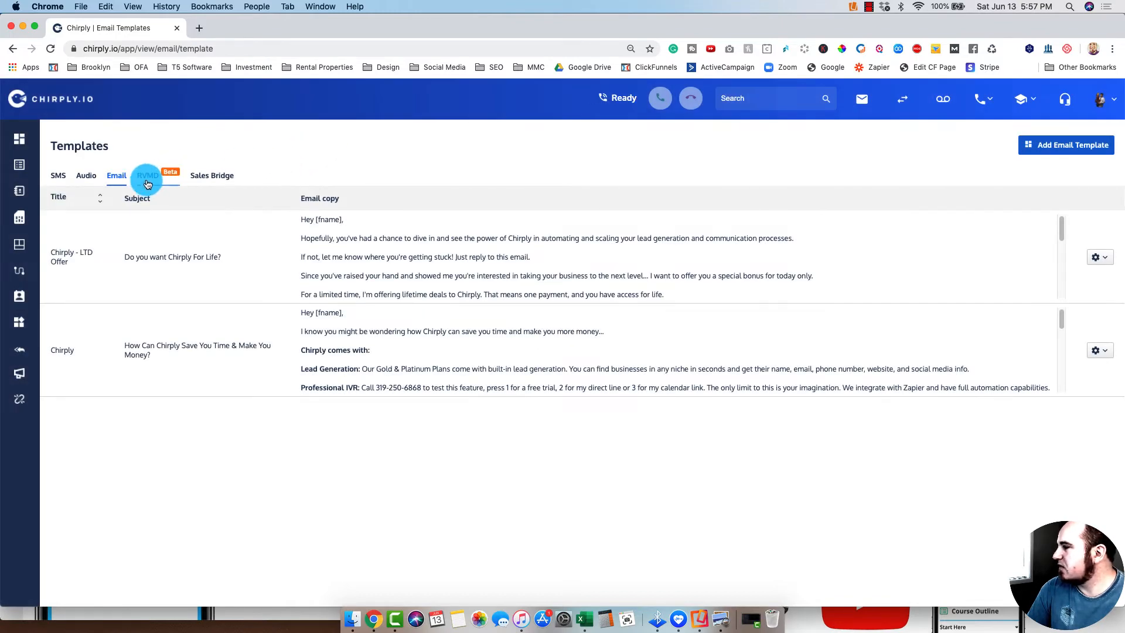
pyautogui.click(147, 176)
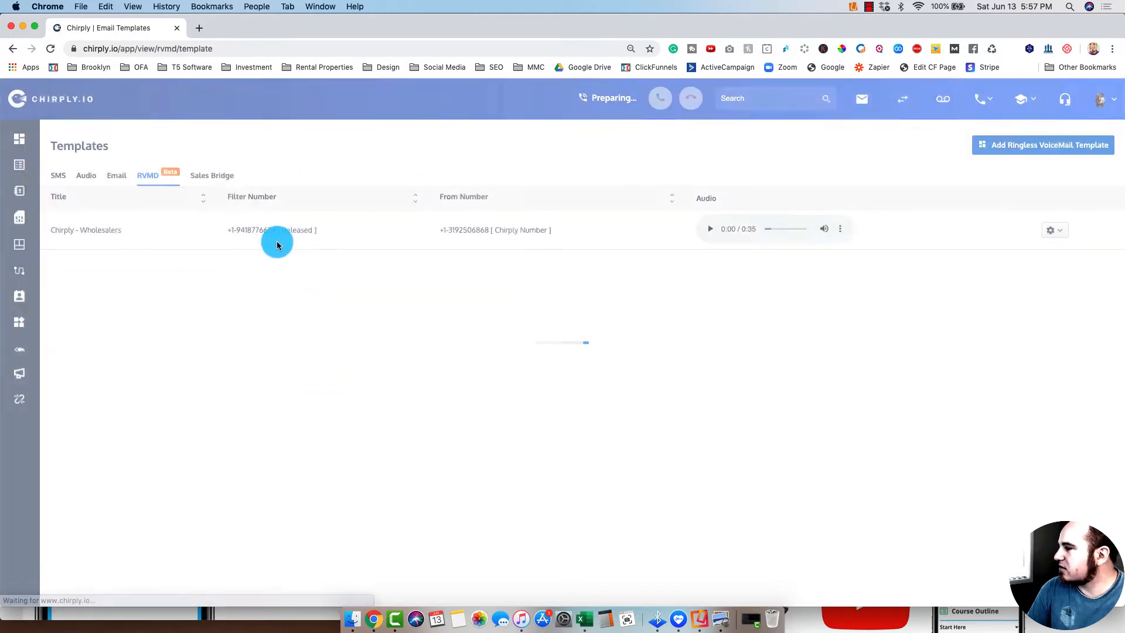
pyautogui.click(216, 176)
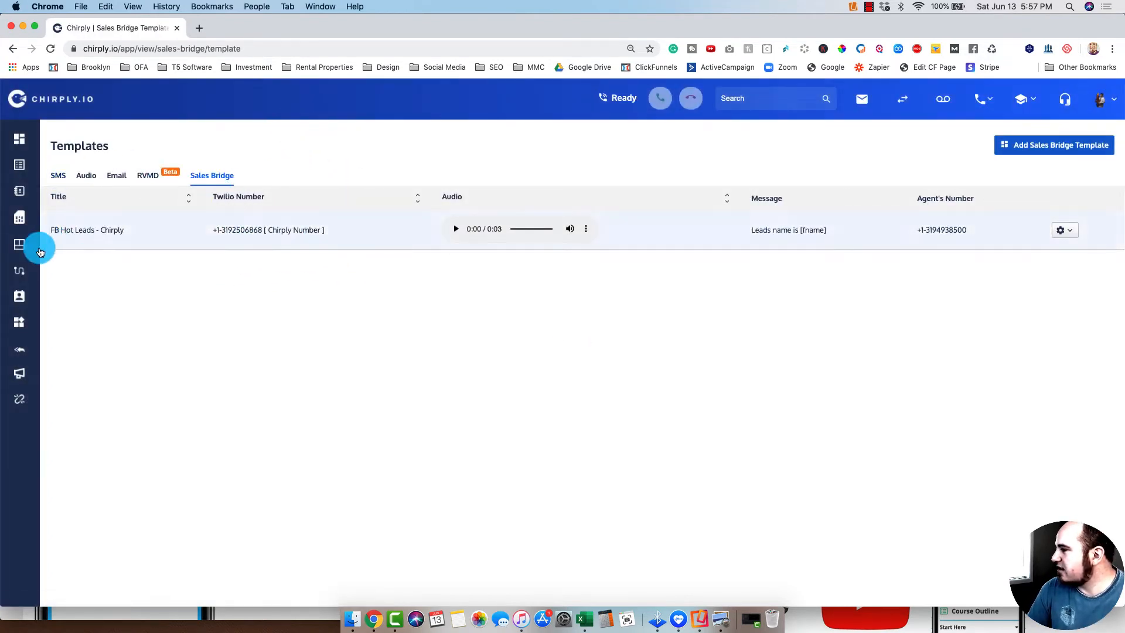
pyautogui.moveTo(18, 167)
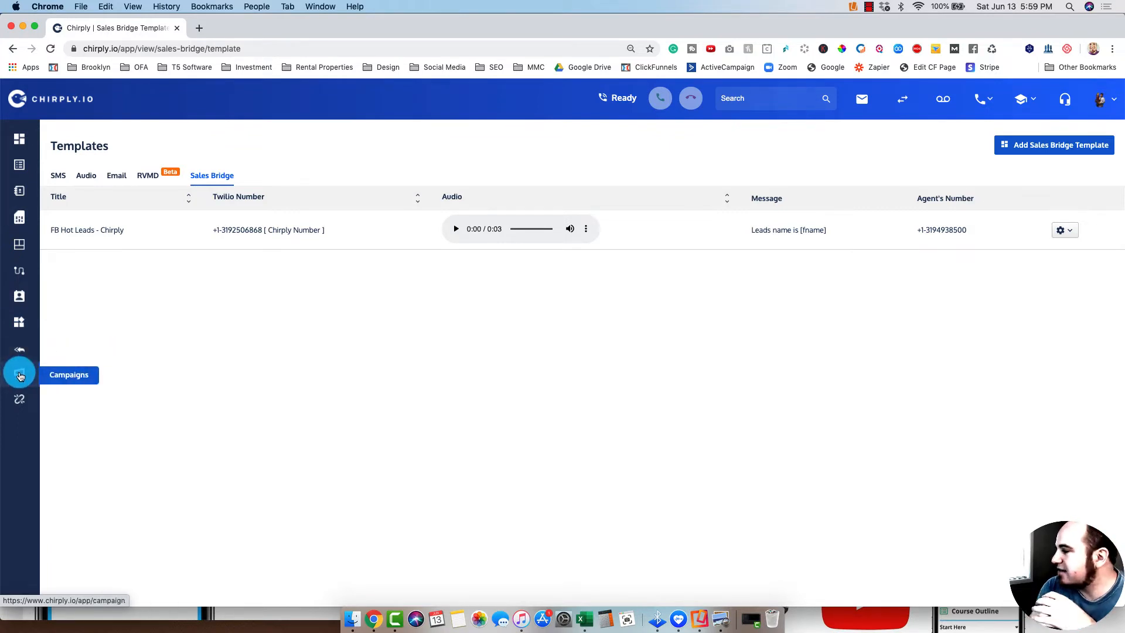
# Step: Open the DEMO campaign from the third page of the campaign list and view its Campaign Builder
pyautogui.click(20, 376)
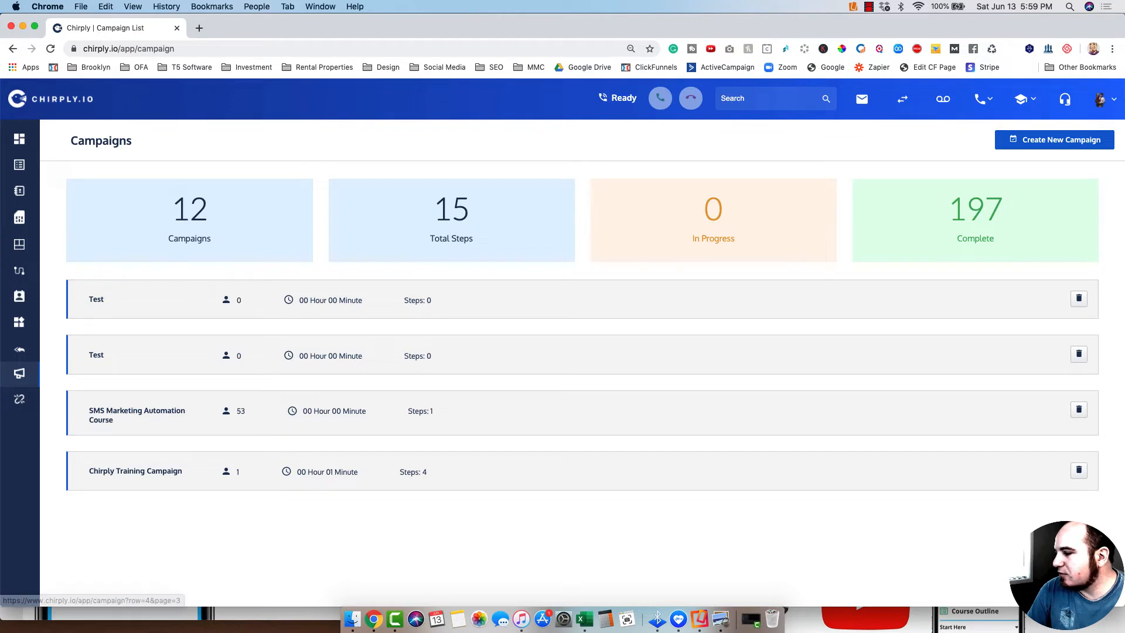
pyautogui.click(427, 476)
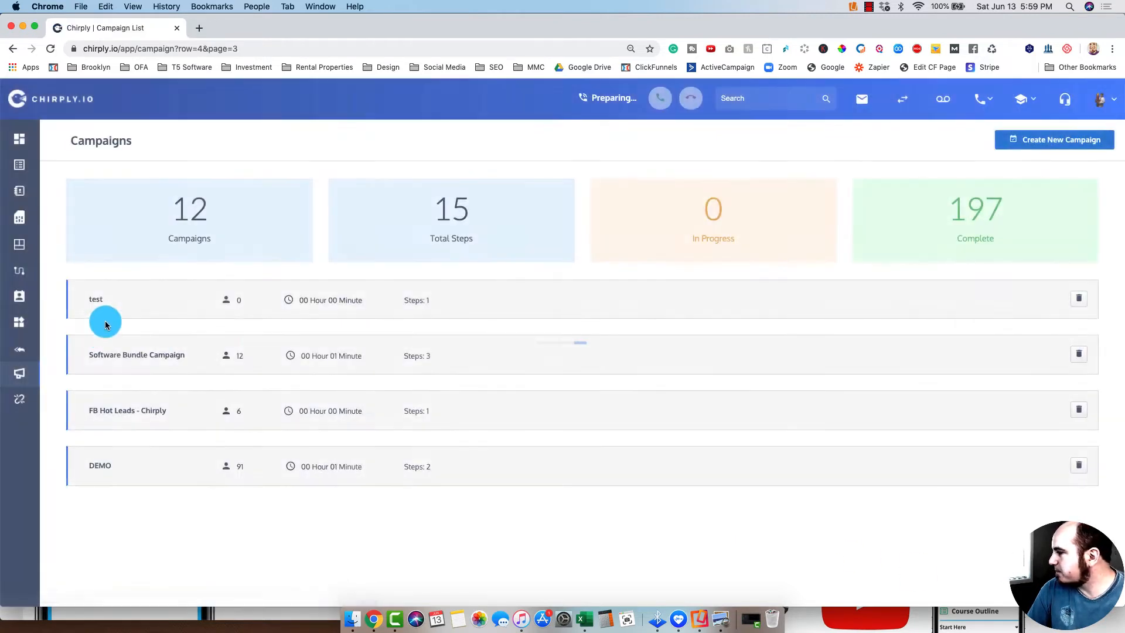
pyautogui.click(351, 471)
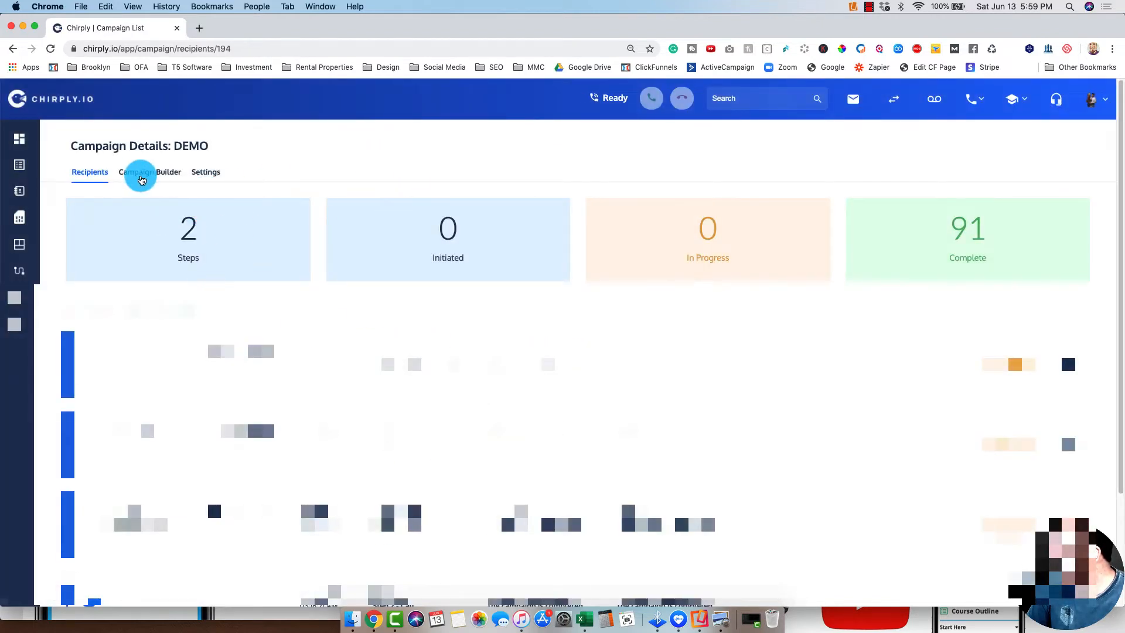
pyautogui.click(138, 171)
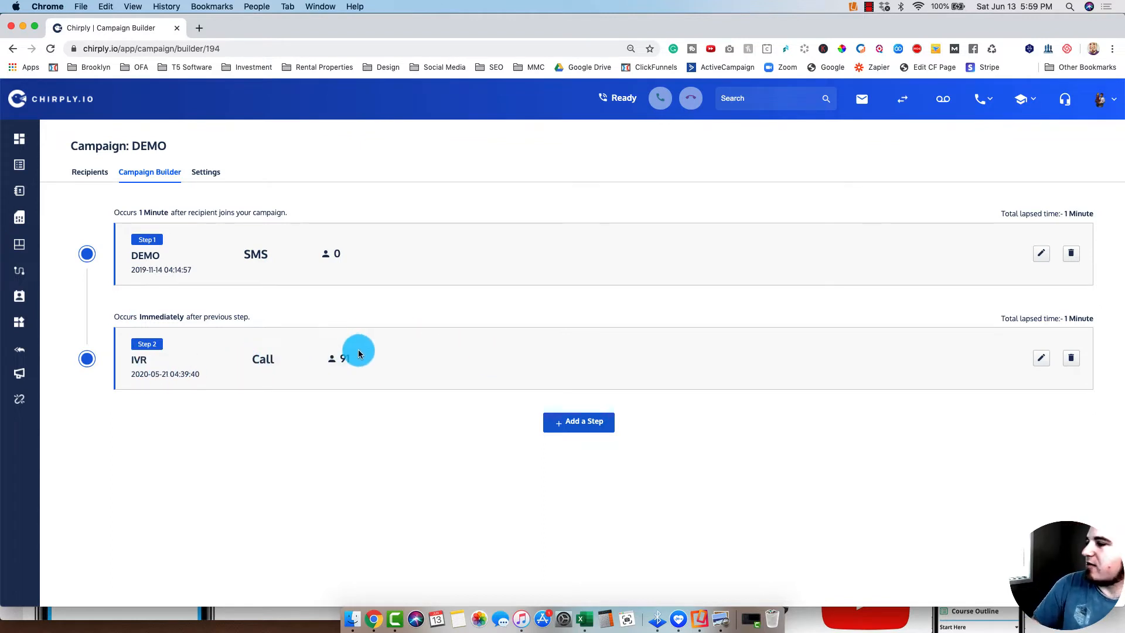
# Step: Examine the DEMO campaign's SMS and IVR call steps, and open the campaign's settings to view its schedule
pyautogui.moveTo(359, 359); pyautogui.dragTo(382, 364)
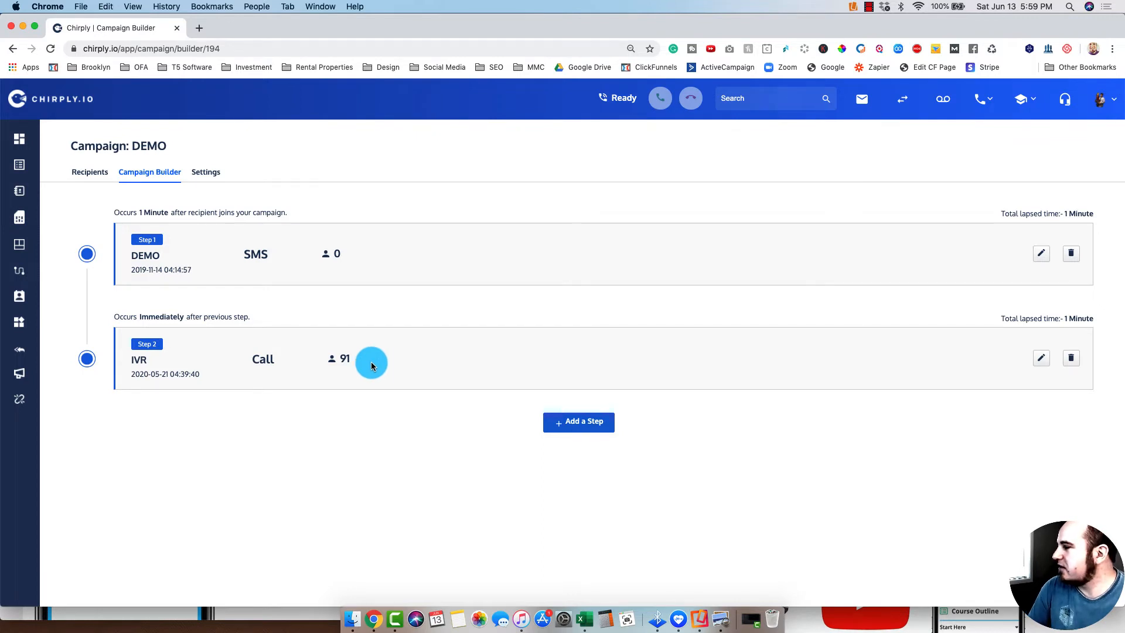
pyautogui.moveTo(358, 362)
pyautogui.mouseDown()
pyautogui.moveTo(329, 354)
pyautogui.moveTo(355, 363)
pyautogui.mouseUp()
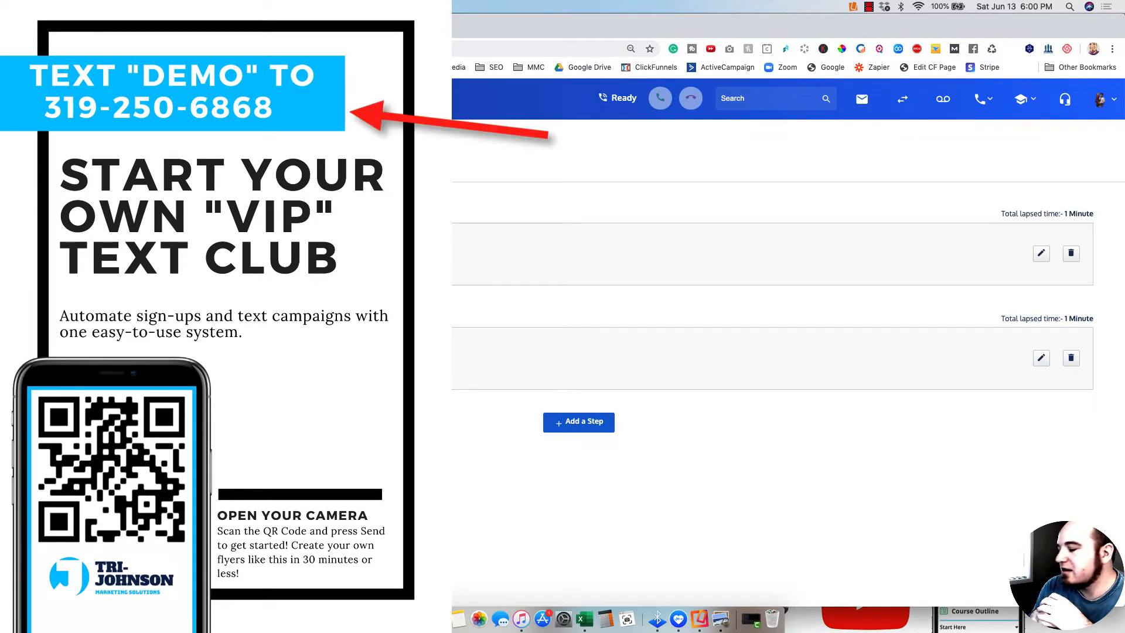
pyautogui.moveTo(324, 366); pyautogui.dragTo(258, 364)
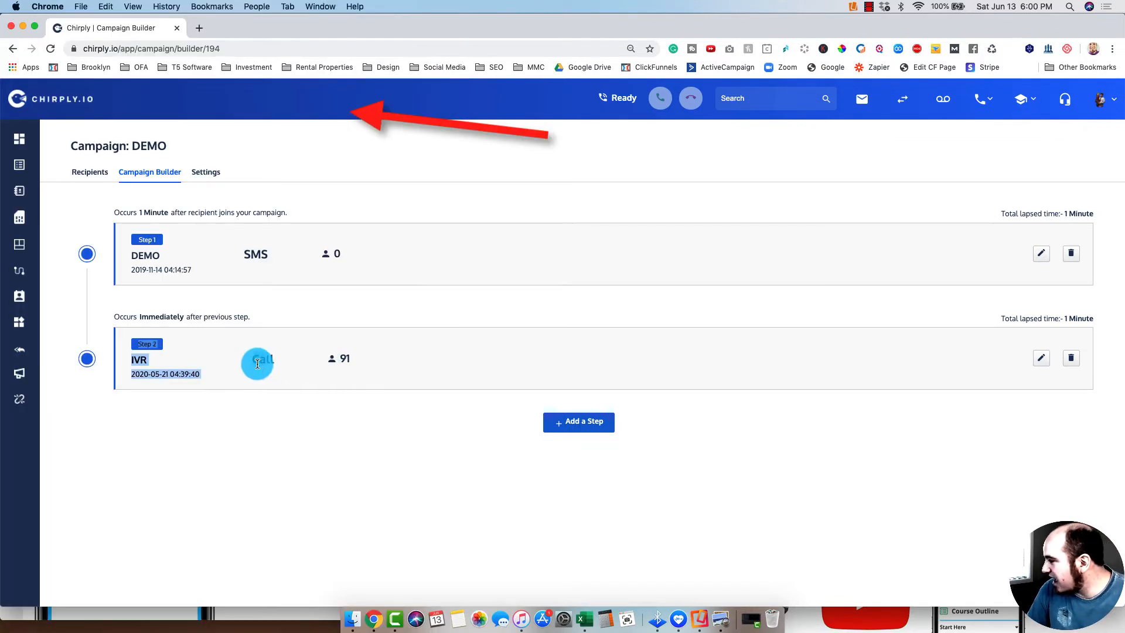
pyautogui.click(351, 355)
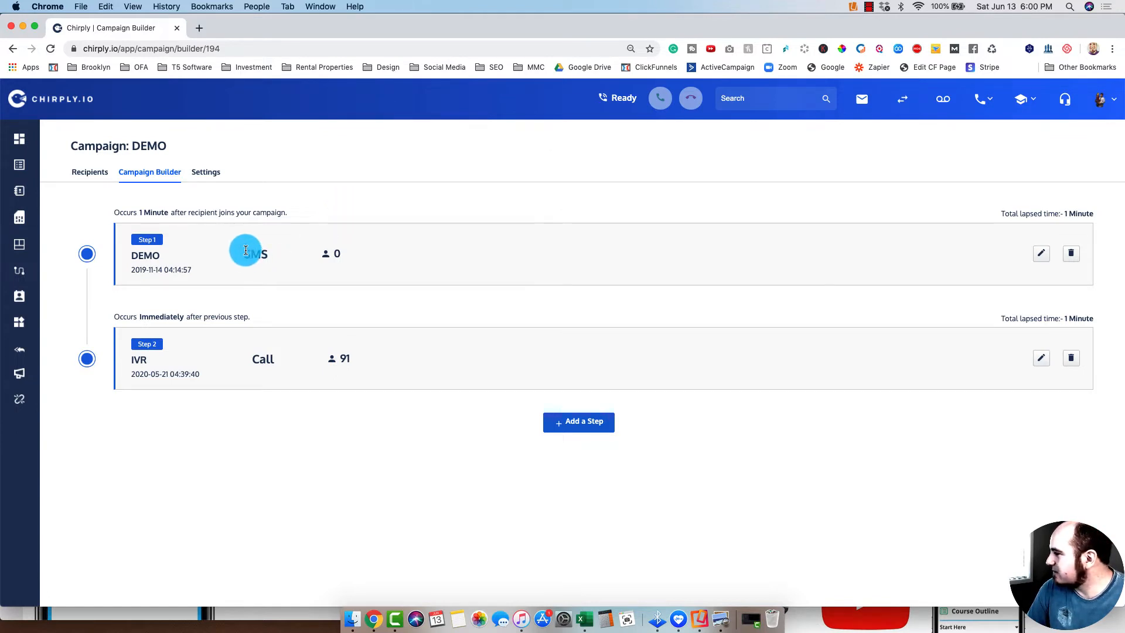
pyautogui.click(205, 174)
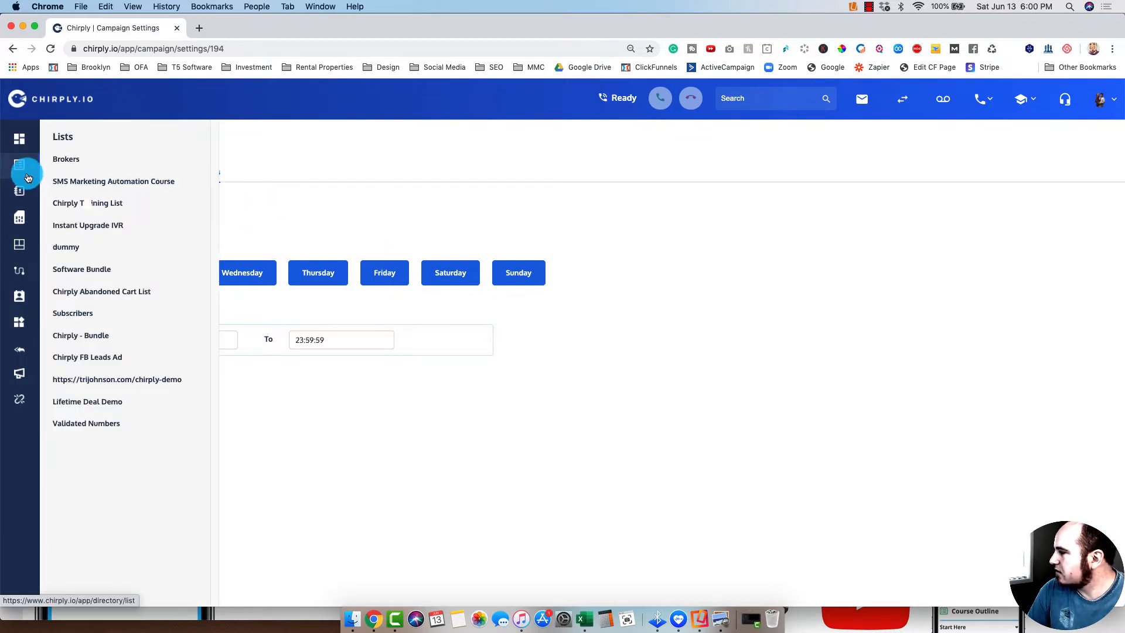
# Step: Open the dispositions list and examine the Add to Campaign and Drop RVM actions of "Chirply - Wholesalers Did Not Answer"
pyautogui.click(21, 408)
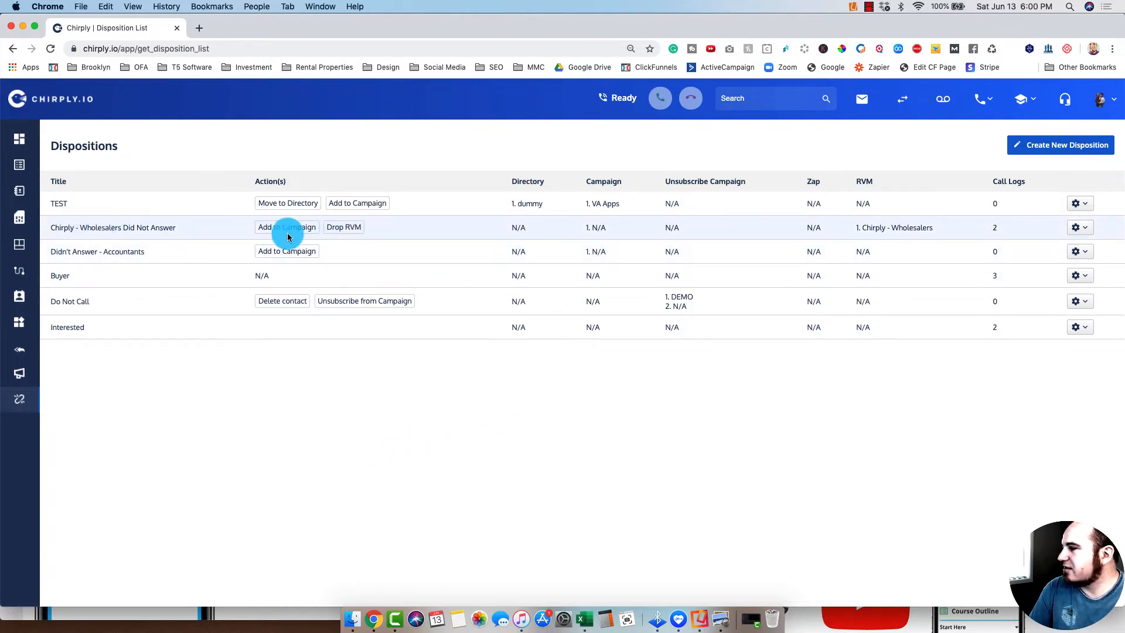
pyautogui.moveTo(322, 226); pyautogui.dragTo(247, 230)
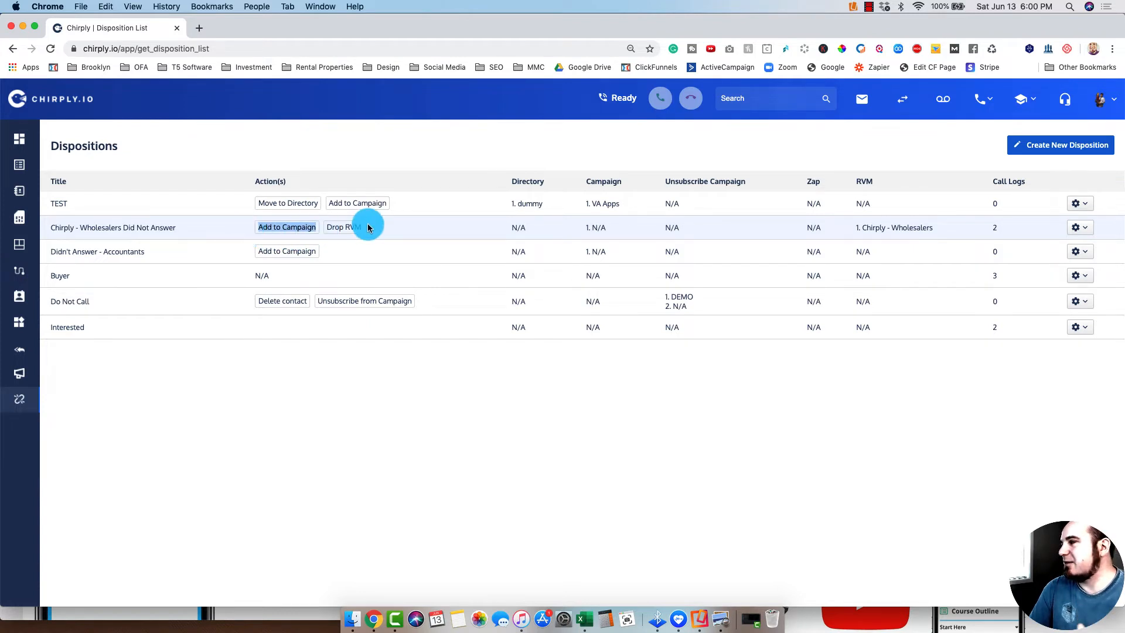
pyautogui.moveTo(368, 227); pyautogui.dragTo(324, 228)
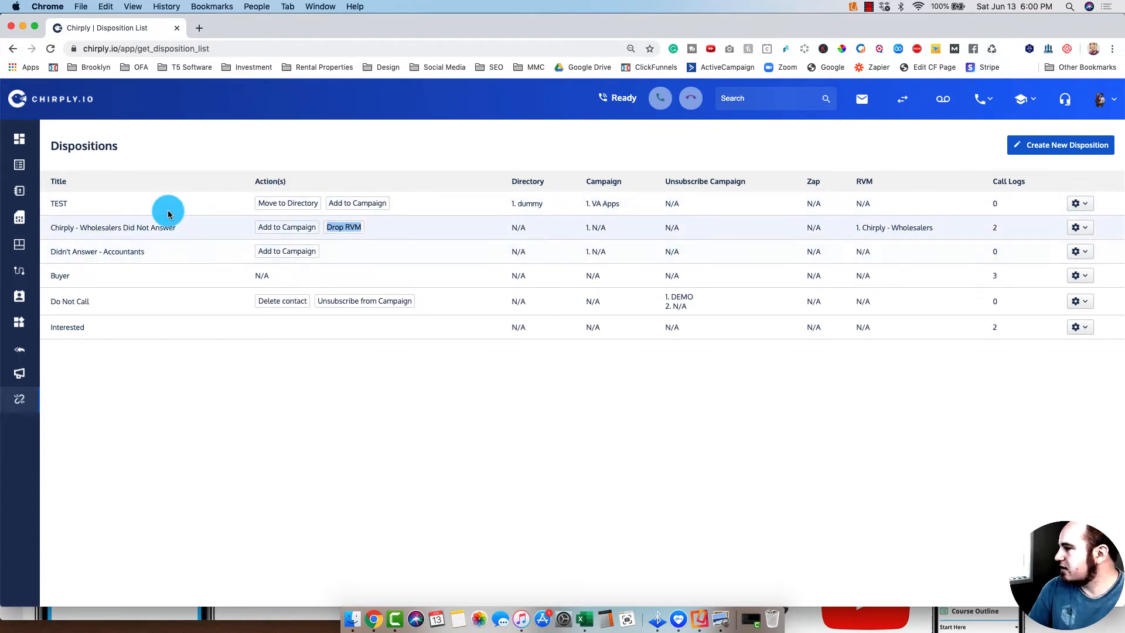
pyautogui.click(251, 149)
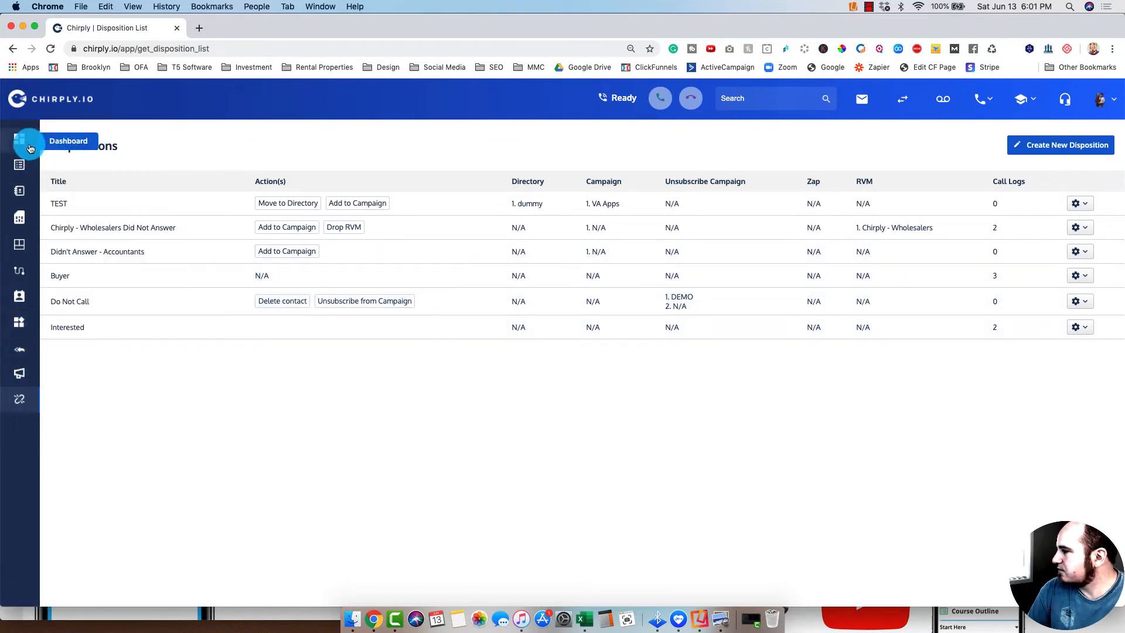
# Step: Open the SMS Marketing Automation Course contact list and glance at its bulk management actions
pyautogui.moveTo(20, 165)
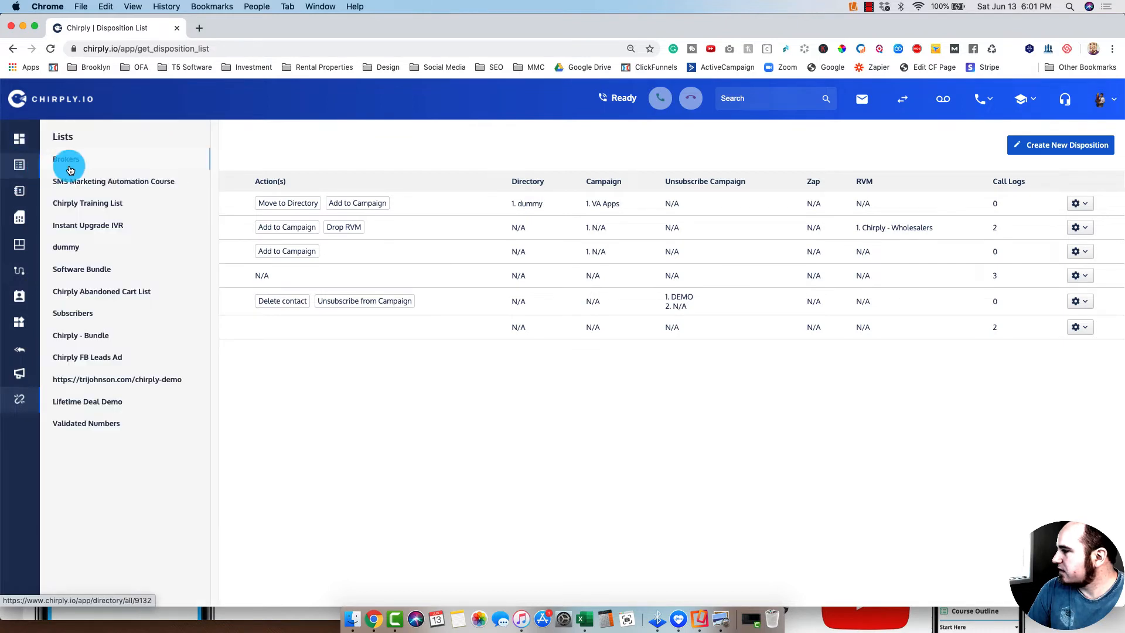
pyautogui.click(91, 181)
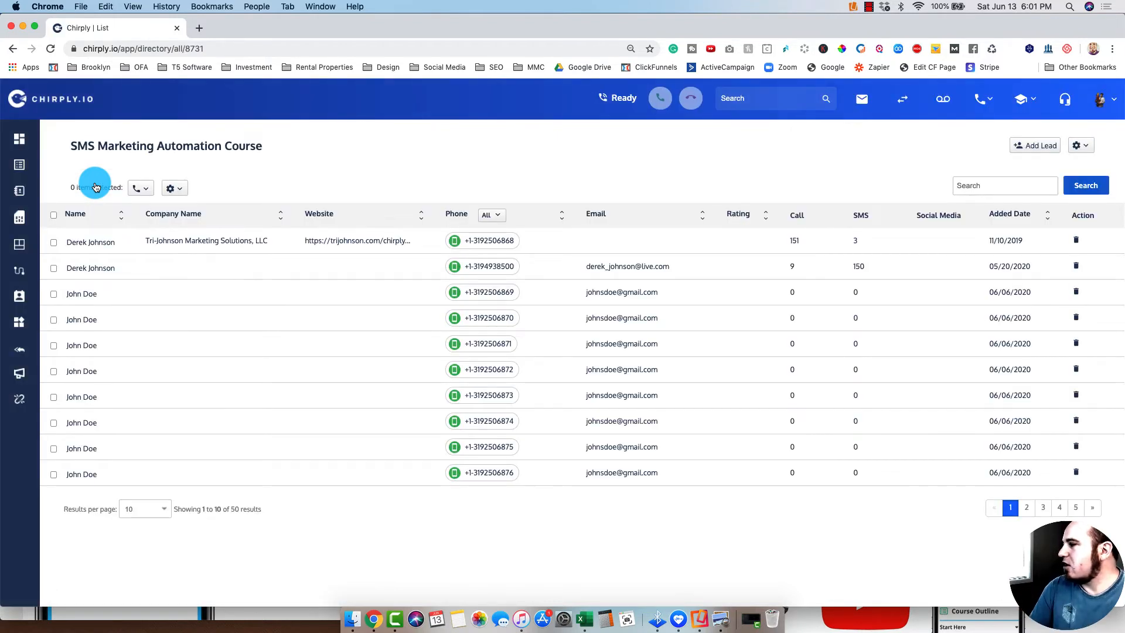
pyautogui.click(184, 183)
pyautogui.click(362, 108)
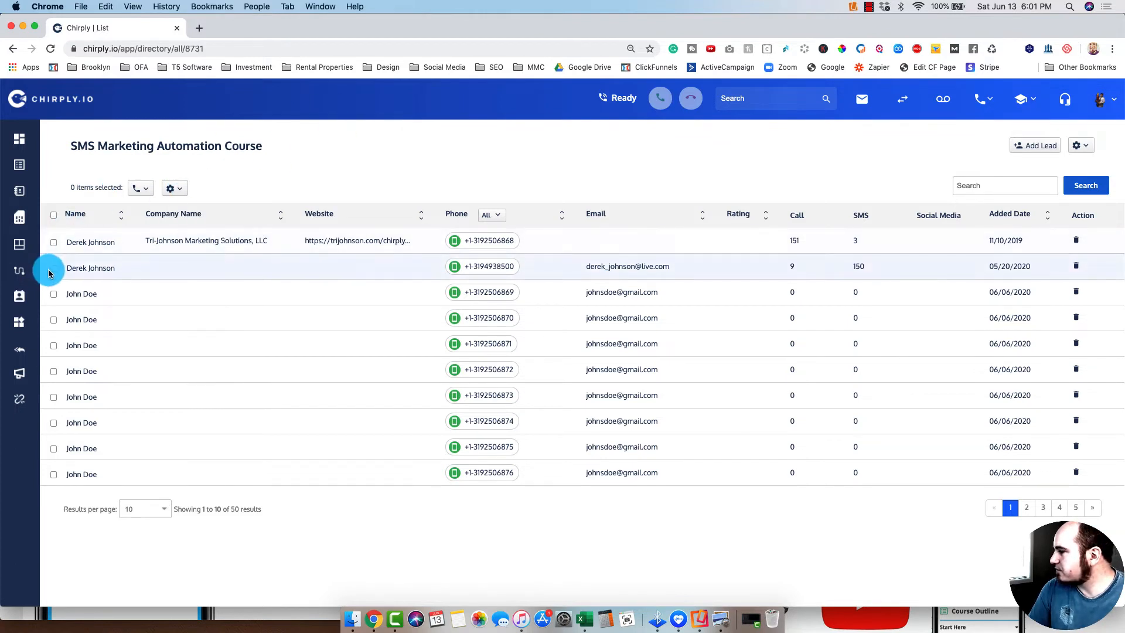
# Step: Try selecting all contacts on the page, and look through the results-per-page options and the bulk management actions
pyautogui.click(53, 216)
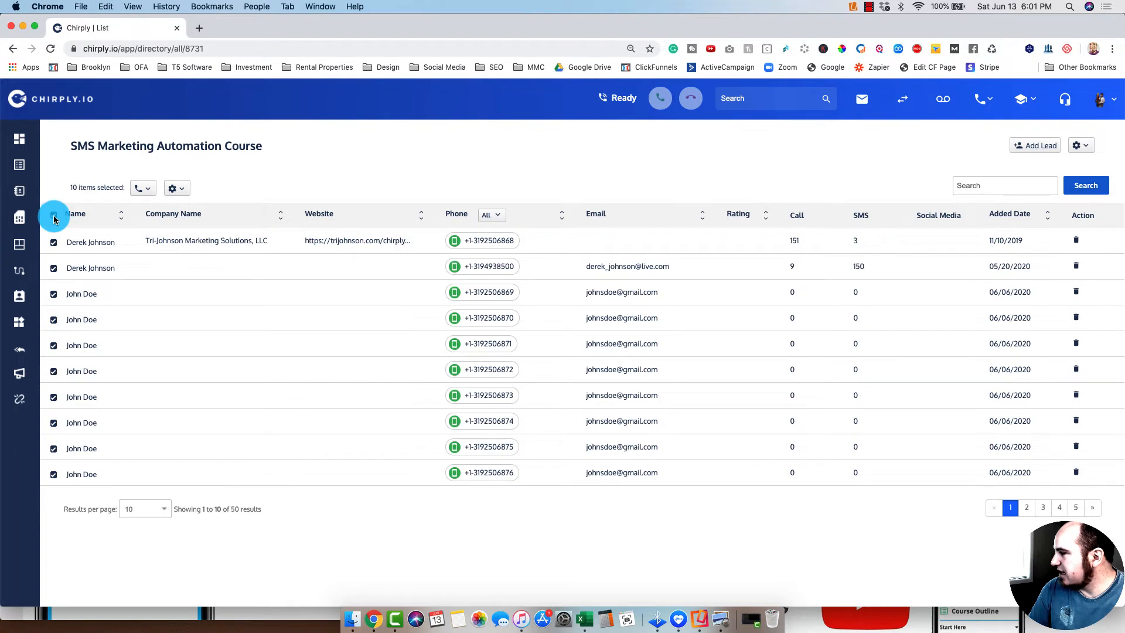
pyautogui.click(54, 217)
pyautogui.click(144, 508)
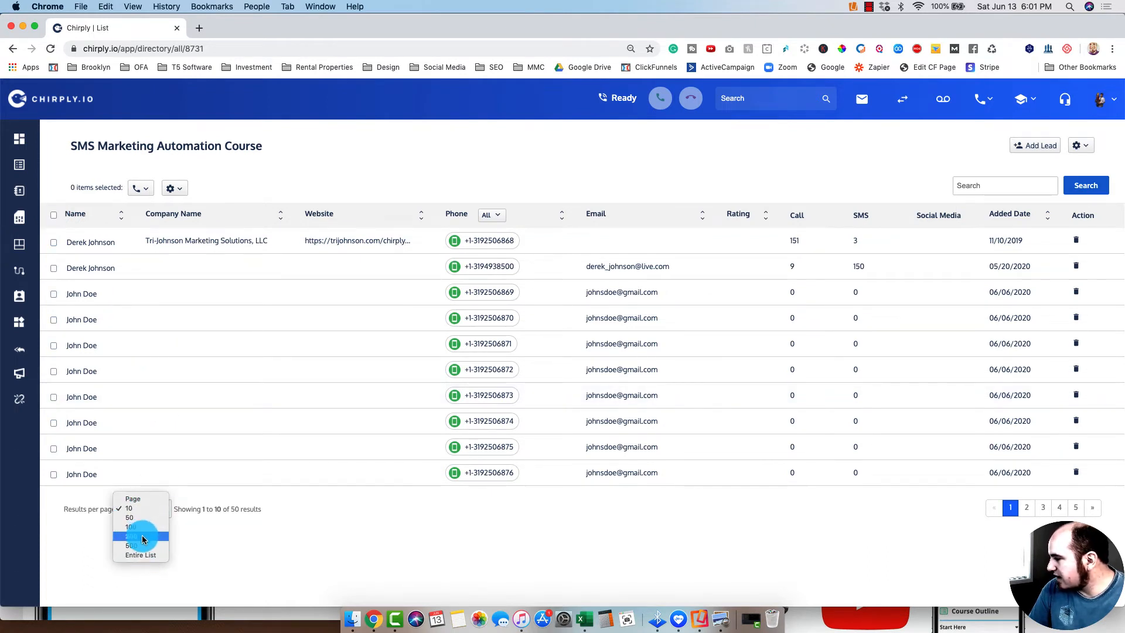
pyautogui.click(140, 556)
pyautogui.click(175, 189)
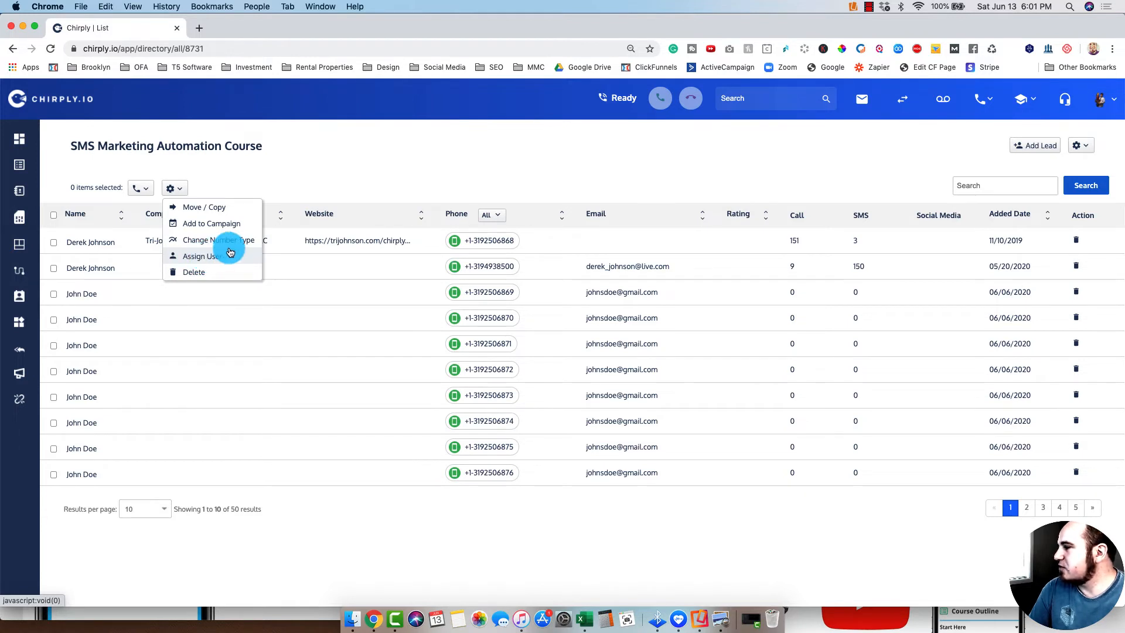
pyautogui.click(327, 138)
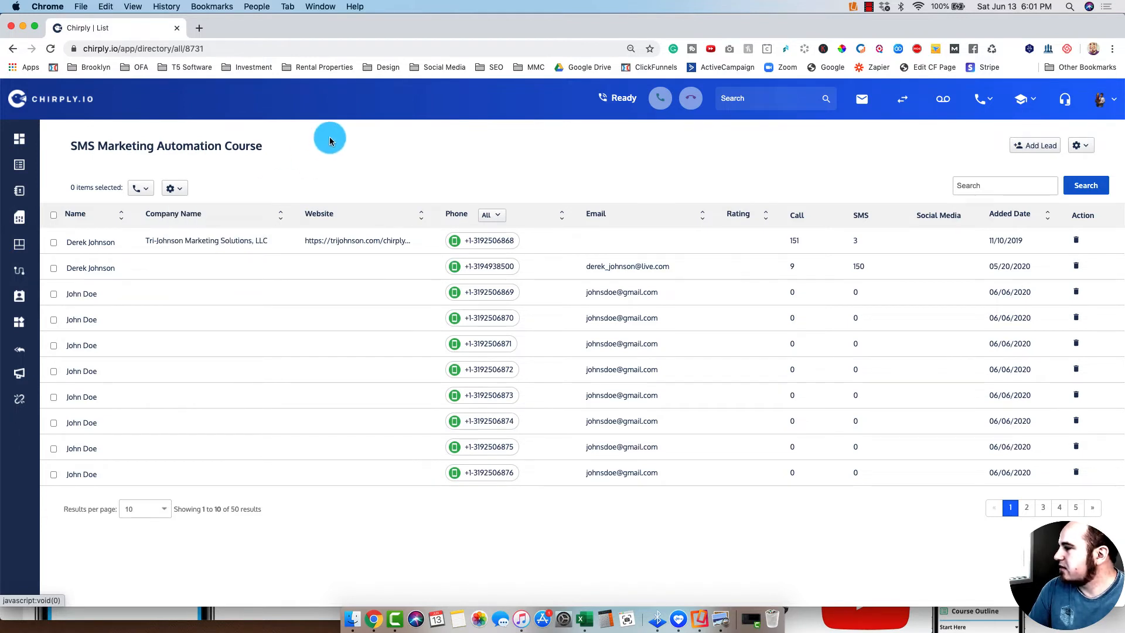
# Step: Select all contacts on the page and start the Browser Dialer with Chirply Number as the calling number
pyautogui.click(54, 215)
pyautogui.click(138, 193)
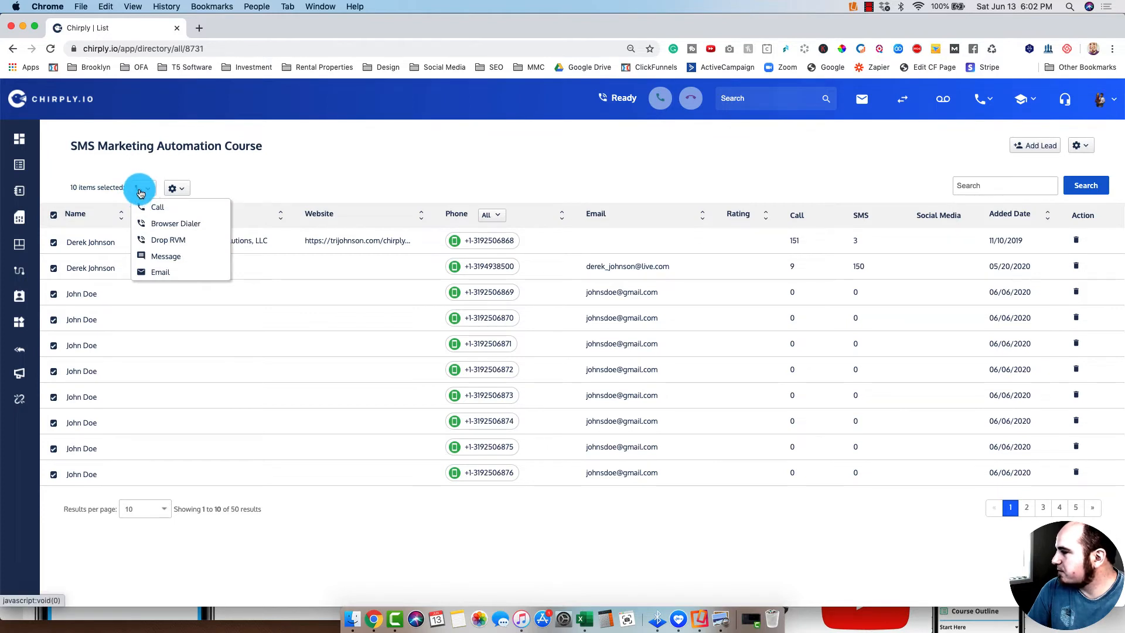
pyautogui.click(188, 229)
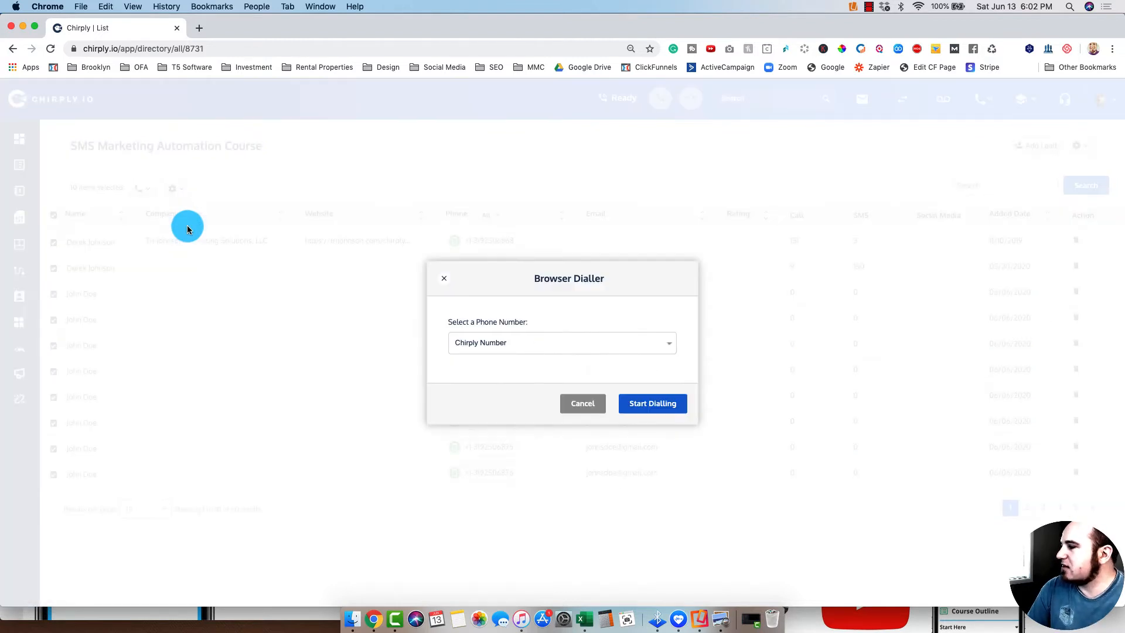
pyautogui.click(528, 347)
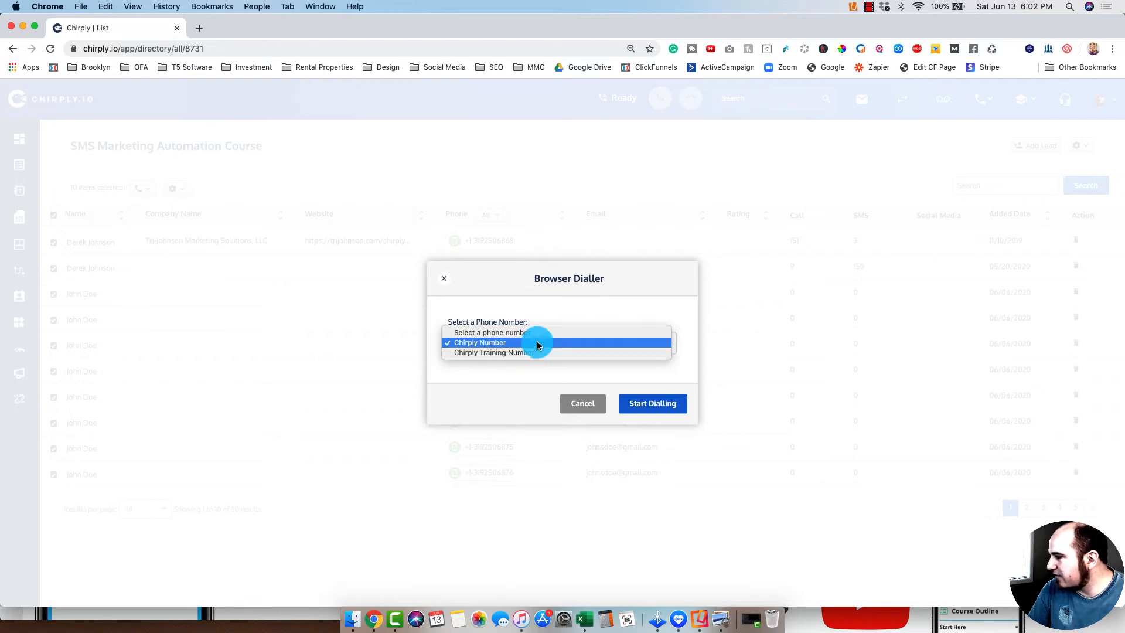
pyautogui.click(534, 344)
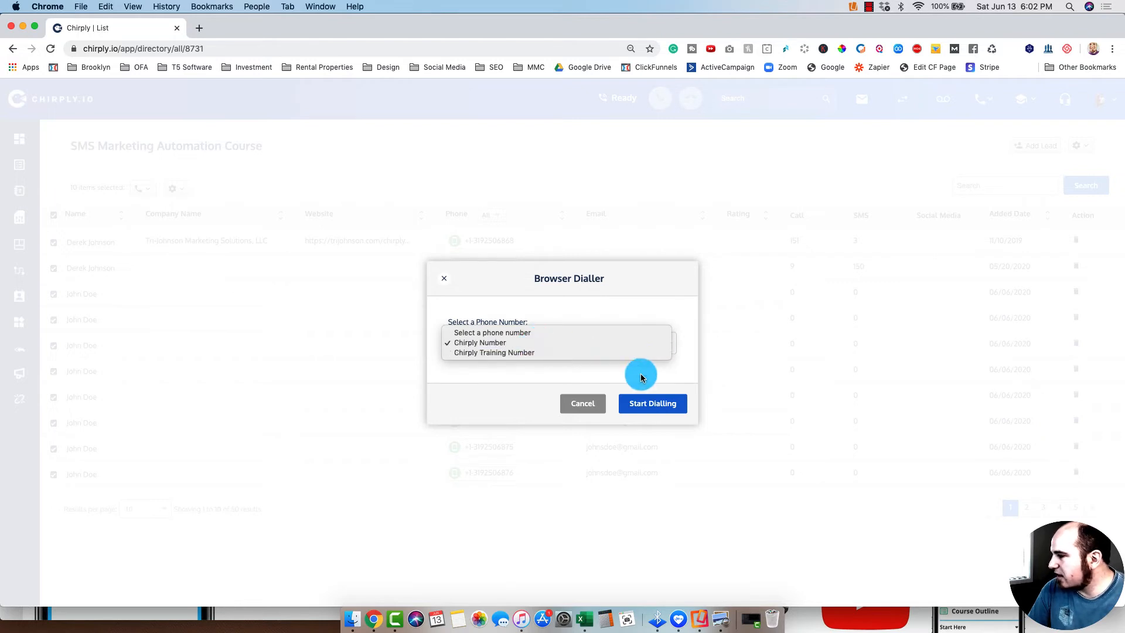
pyautogui.click(658, 408)
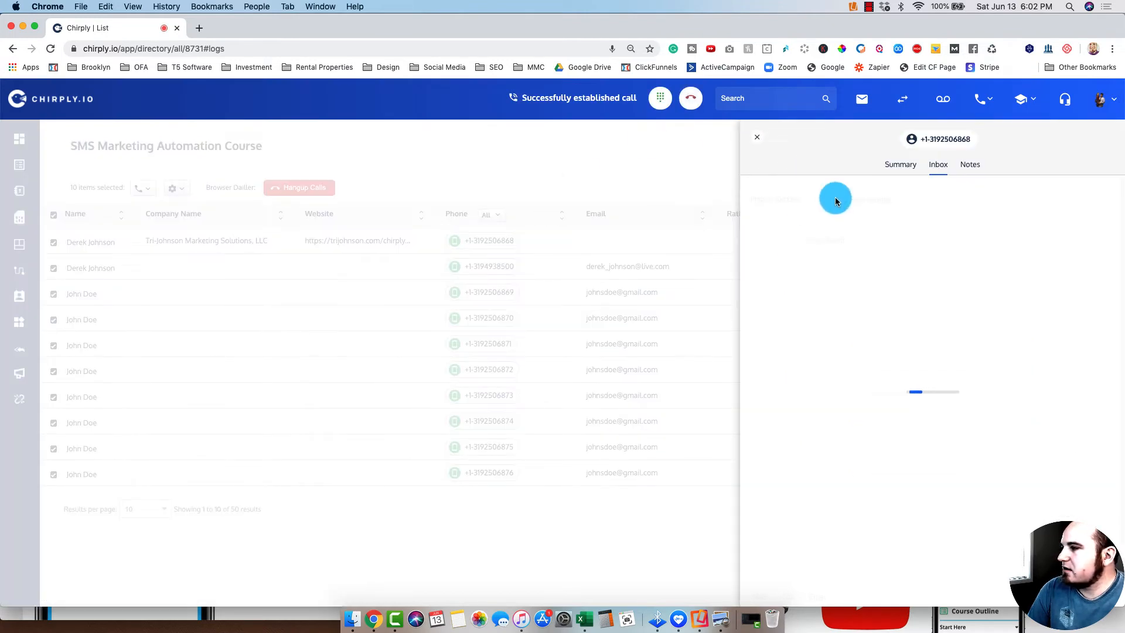
# Step: Review the called contact's summary and inbox history during the call, and return to the summary
pyautogui.click(839, 169)
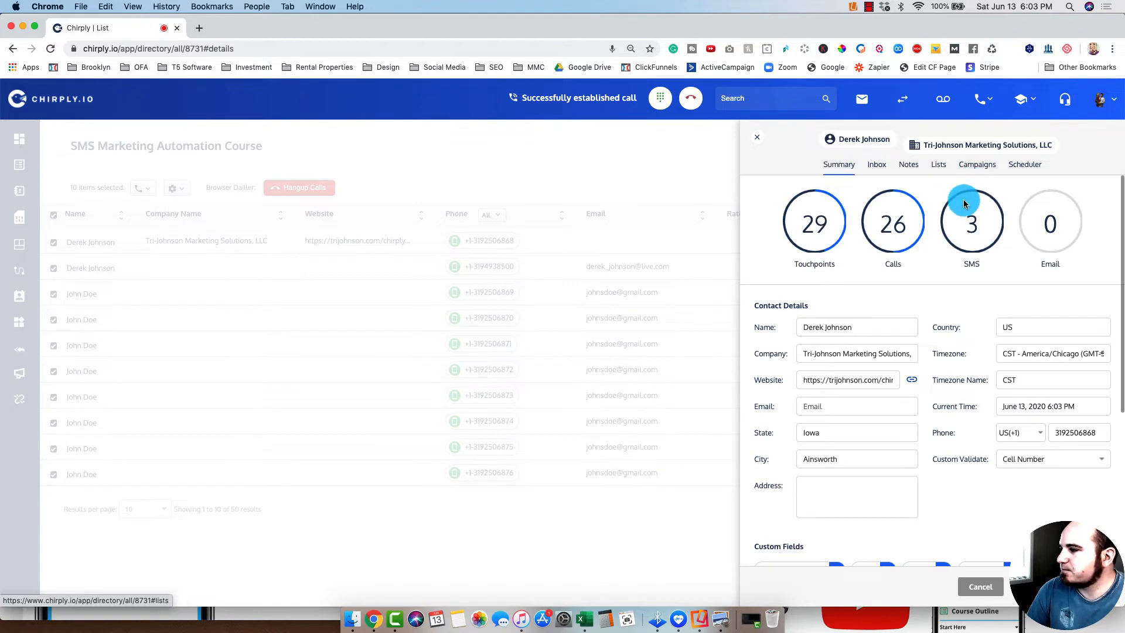
pyautogui.click(878, 169)
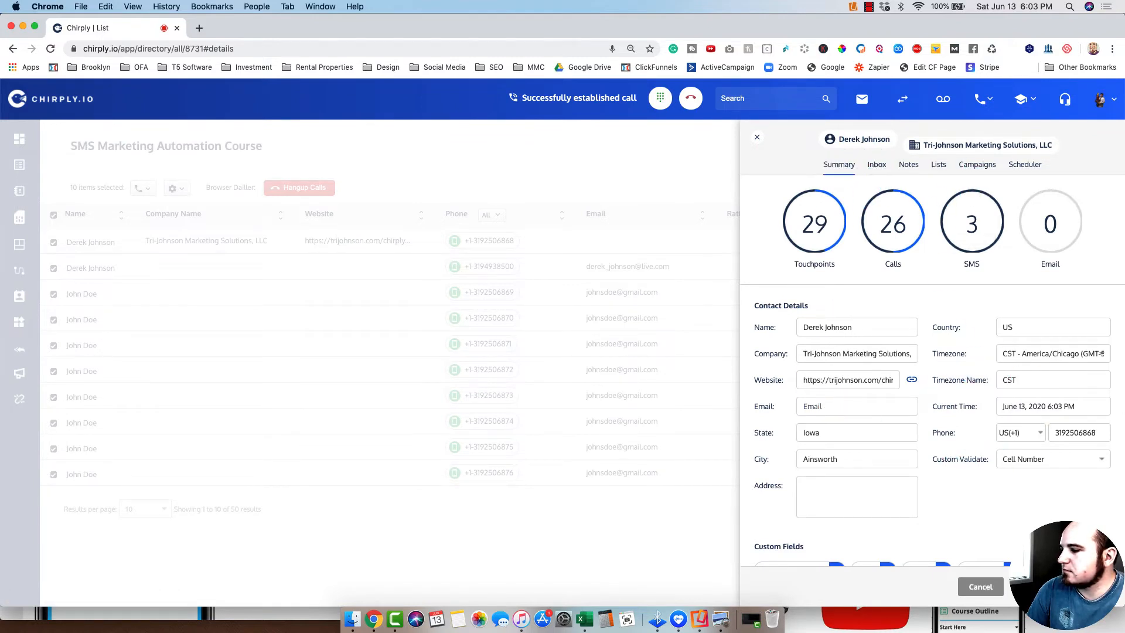
pyautogui.click(875, 167)
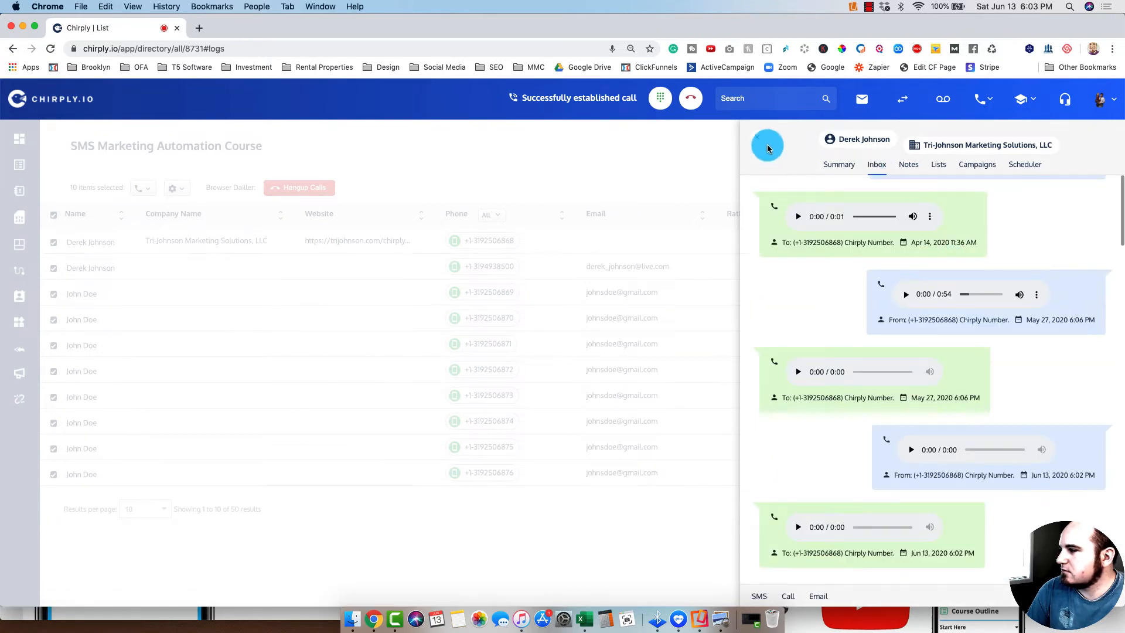
pyautogui.click(839, 164)
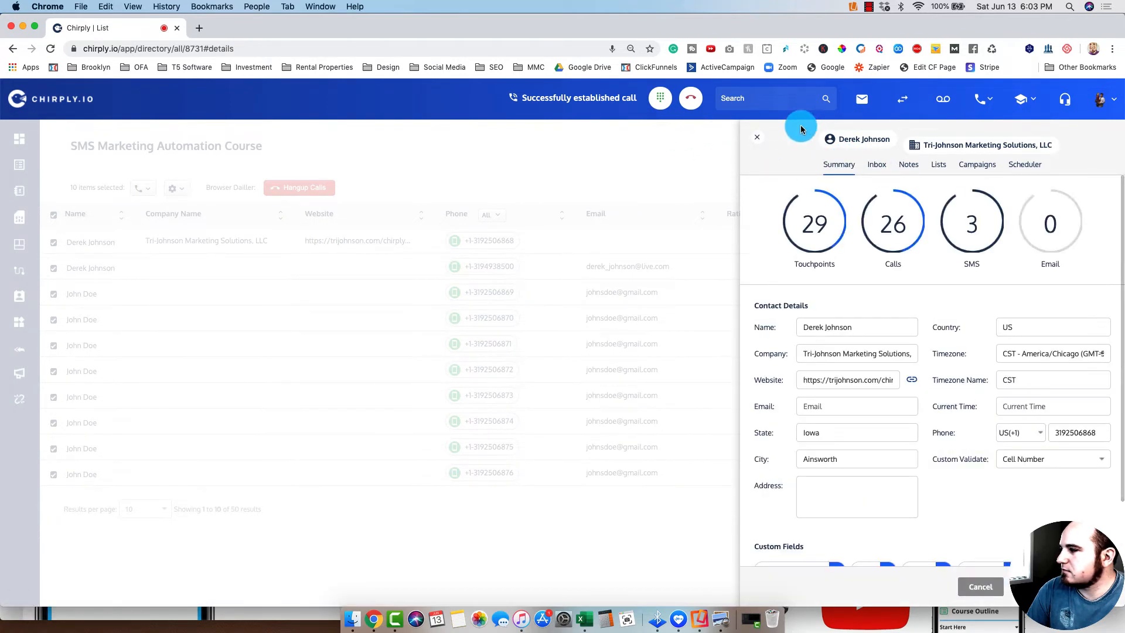
# Step: Hang up the call, save it as Interested with the note "Call Back", and continue dialing to the next contact's summary
pyautogui.click(693, 104)
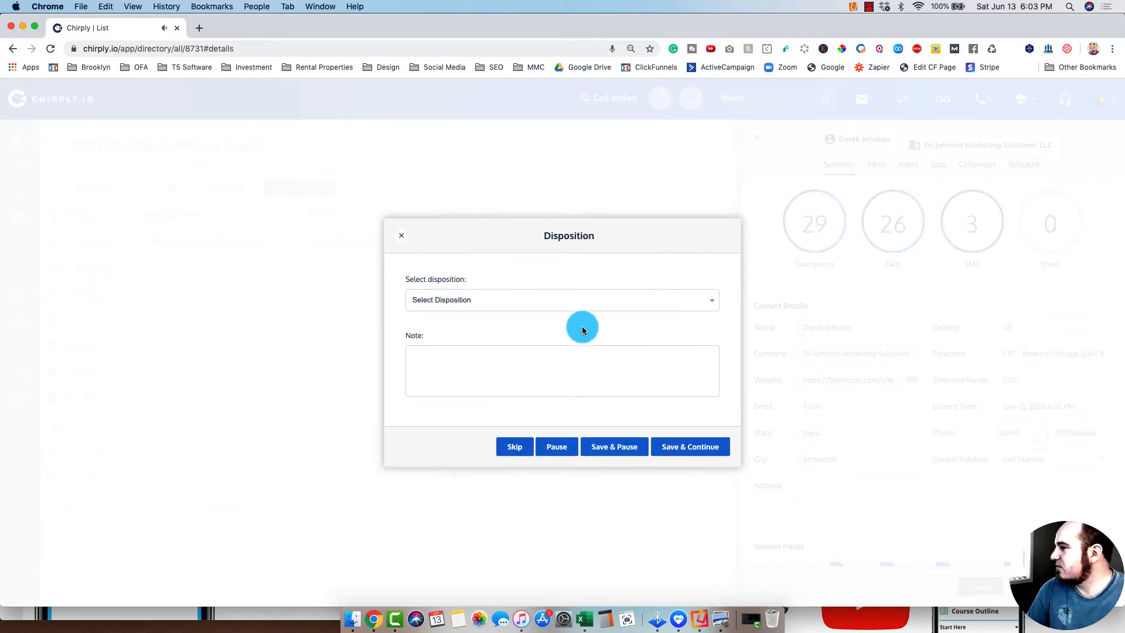
pyautogui.click(577, 308)
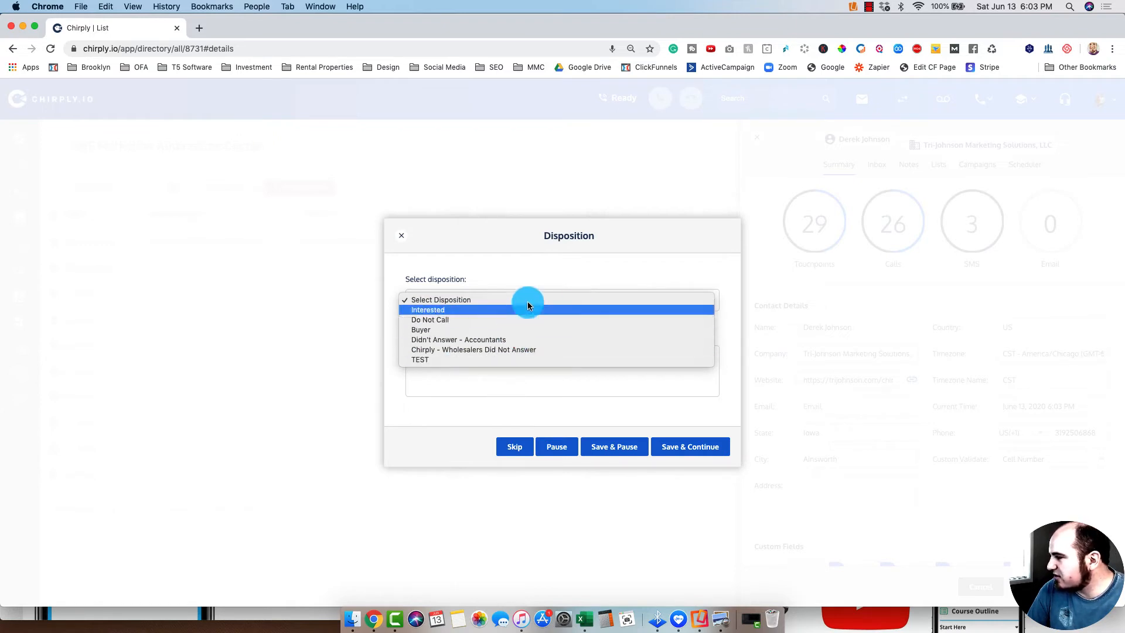
pyautogui.click(494, 315)
pyautogui.click(465, 372)
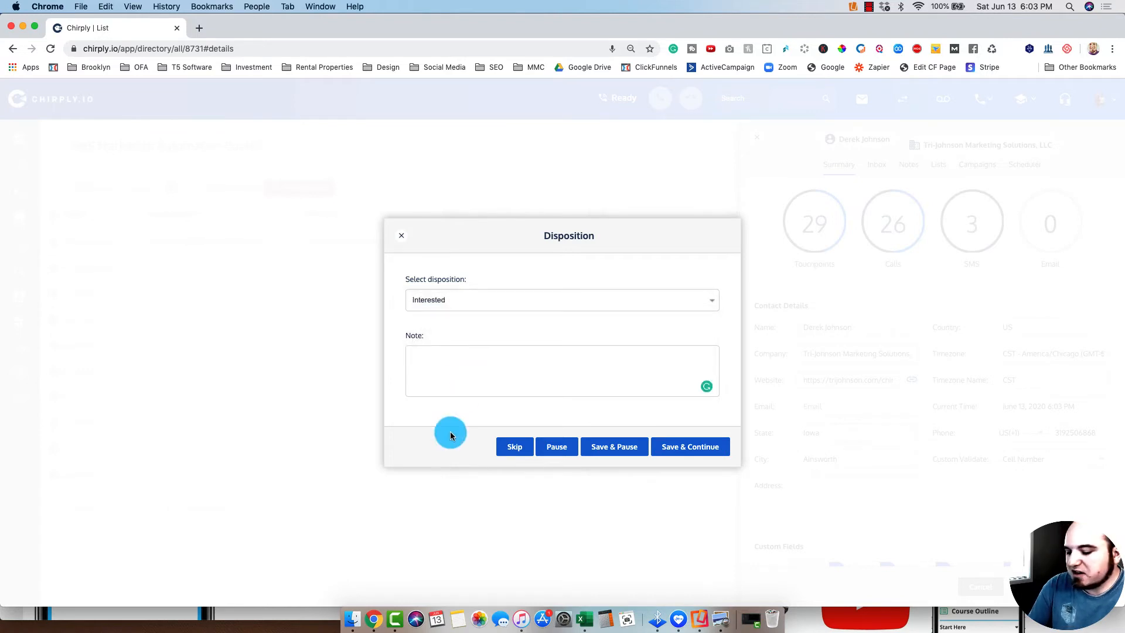
pyautogui.write('Call')
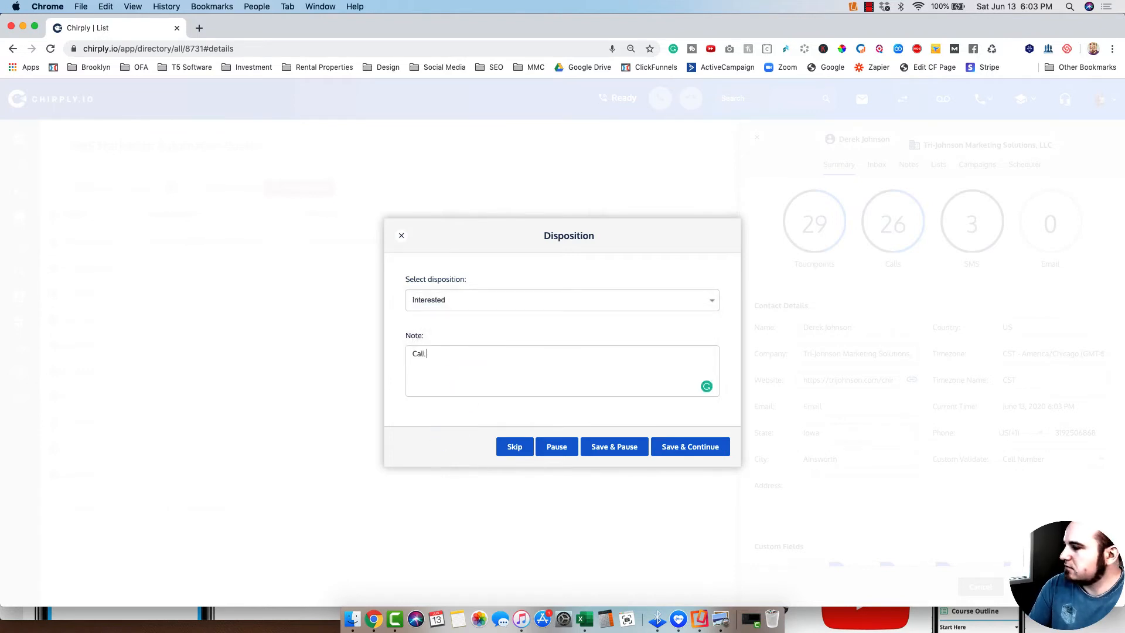
pyautogui.write(' Back')
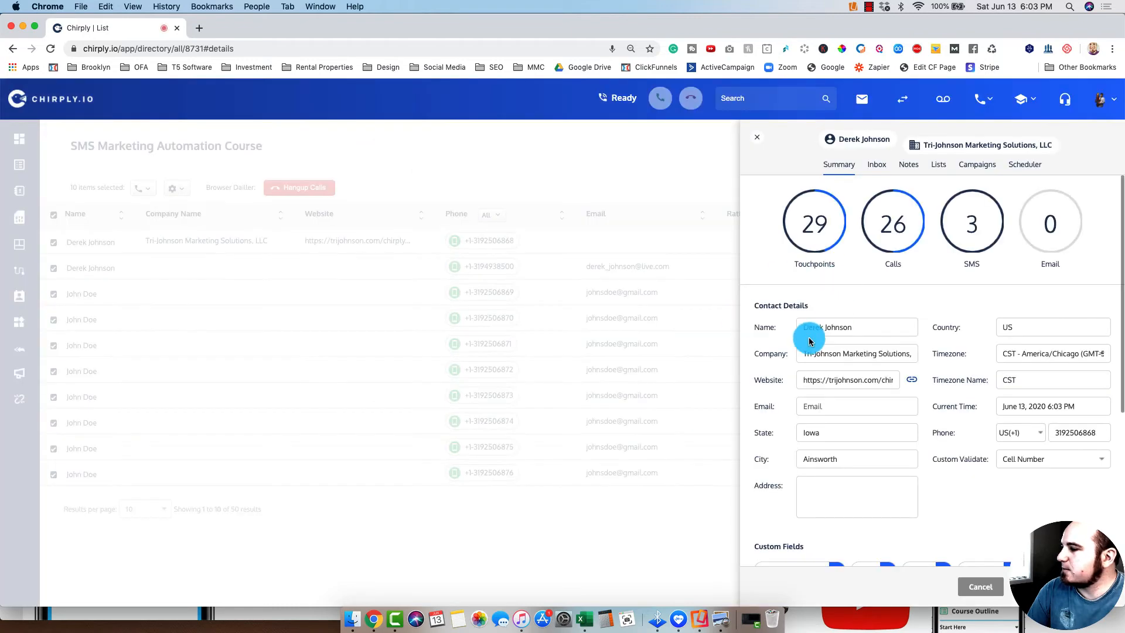
pyautogui.click(836, 168)
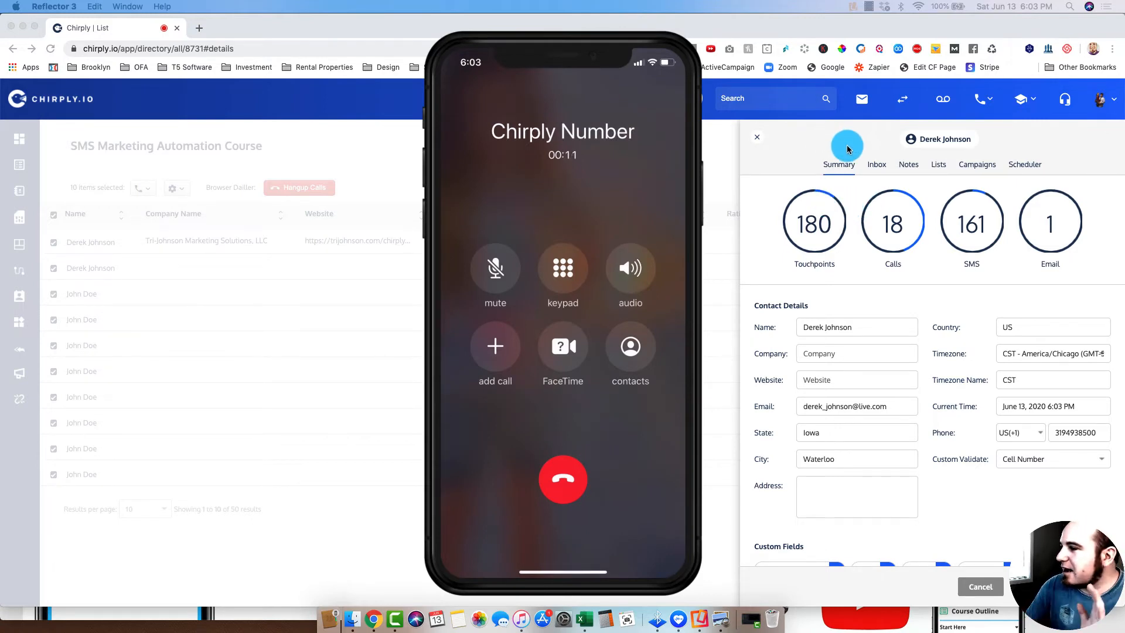
# Step: Move the mirrored phone screen clear of the contact record, and review the called contact's inbox history and notes
pyautogui.moveTo(603, 40); pyautogui.dragTo(400, 46)
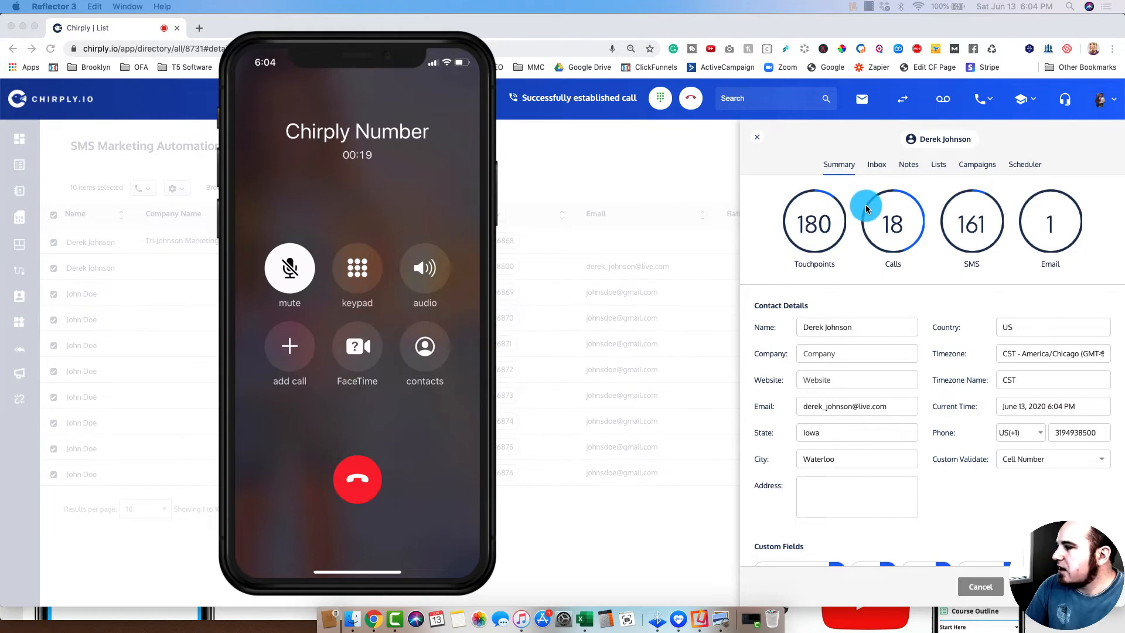
pyautogui.click(877, 169)
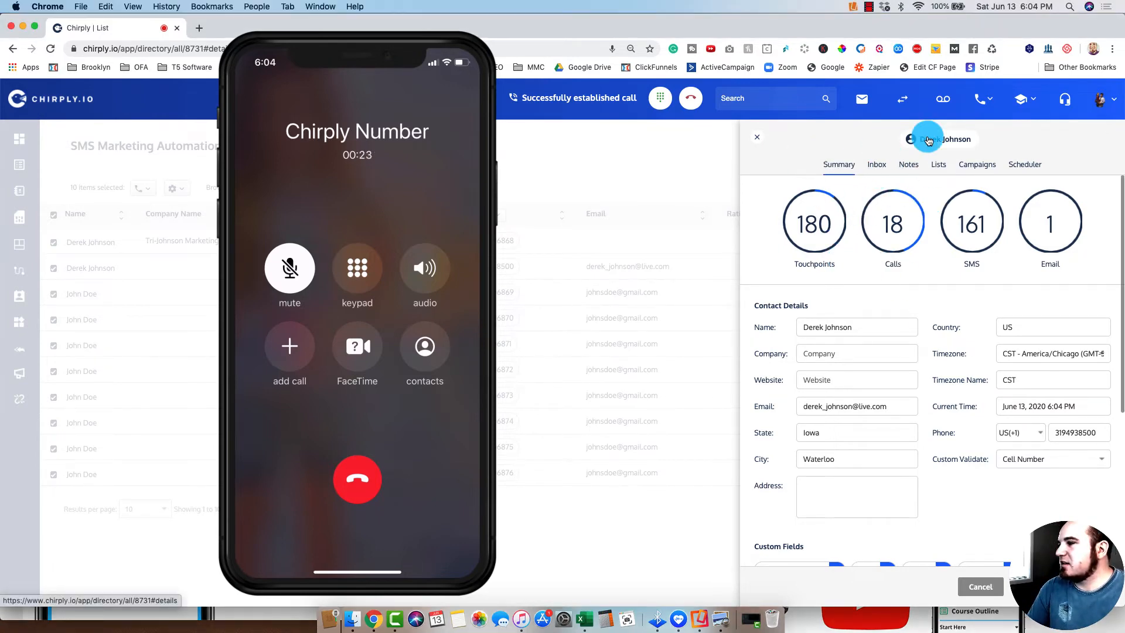
pyautogui.click(877, 164)
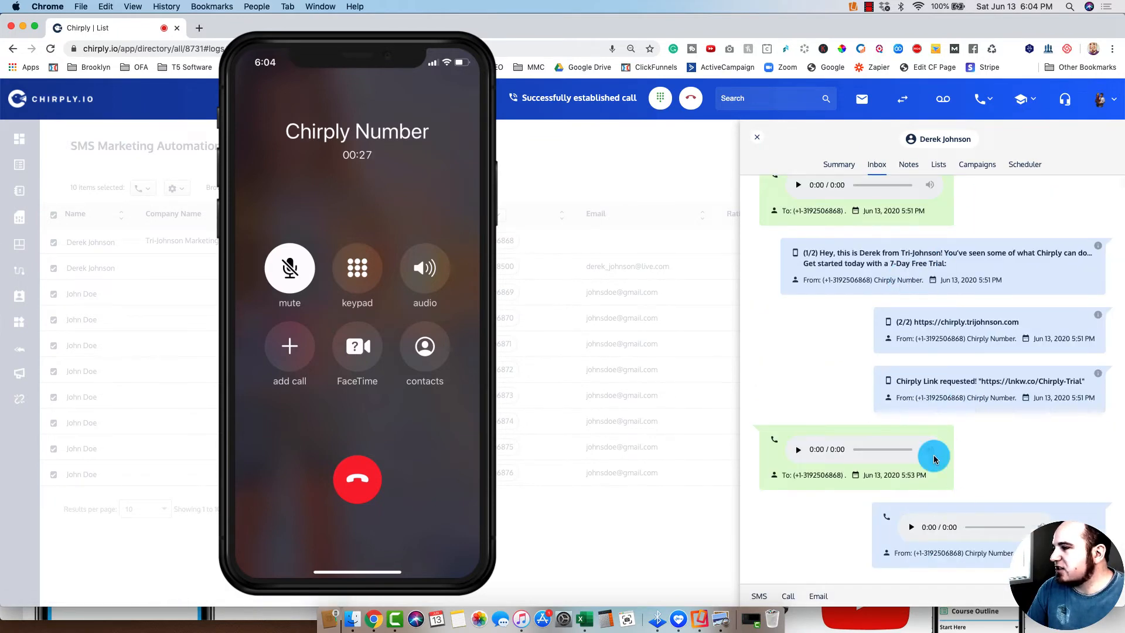
pyautogui.click(914, 165)
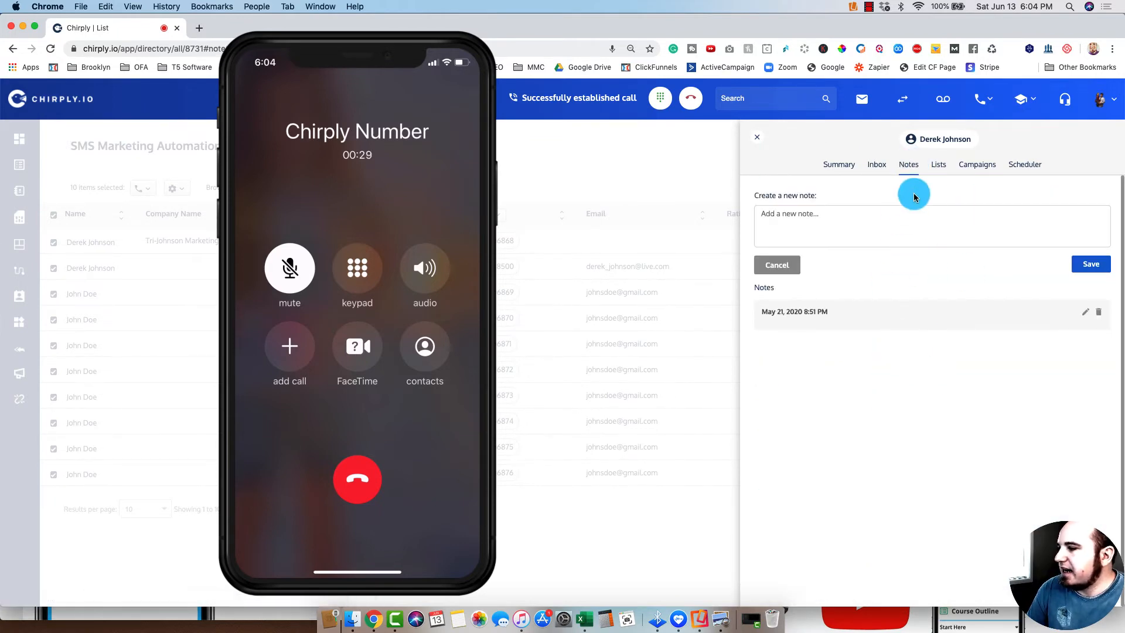
# Step: Review the contact's list memberships, the lists available for adding the contact, and the contact's campaign enrolments
pyautogui.click(939, 164)
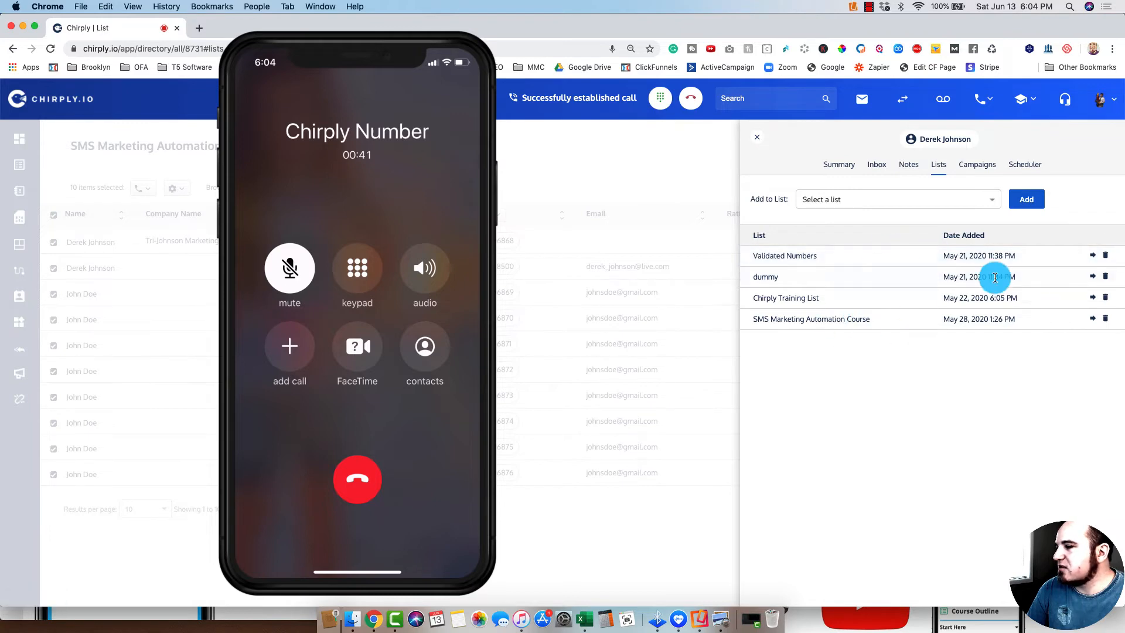
pyautogui.click(988, 170)
pyautogui.click(938, 165)
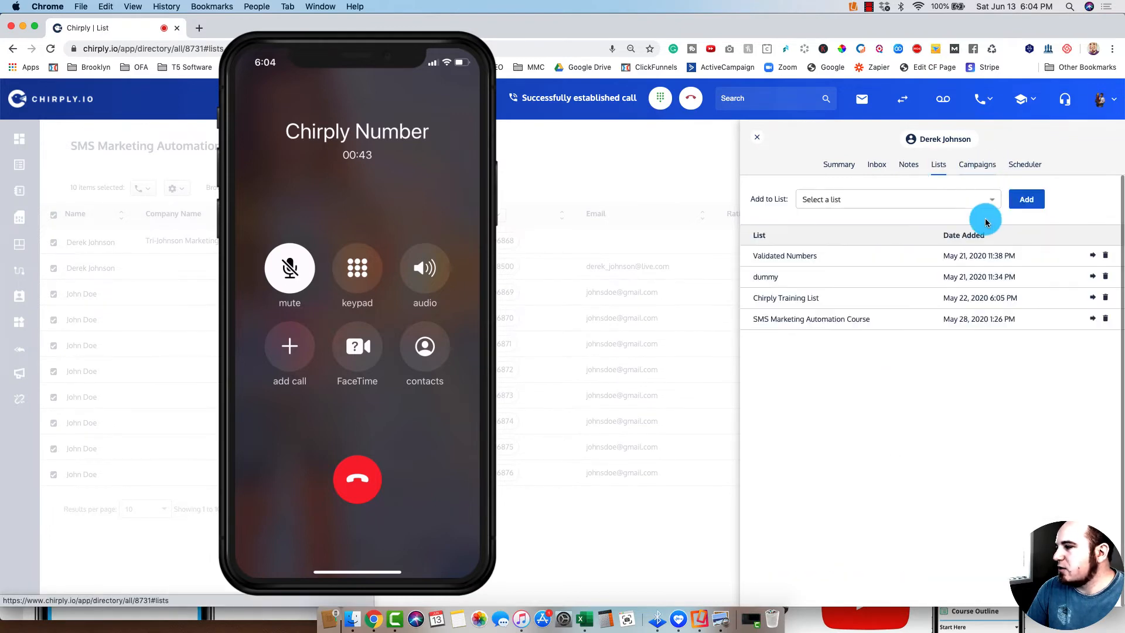
pyautogui.click(980, 198)
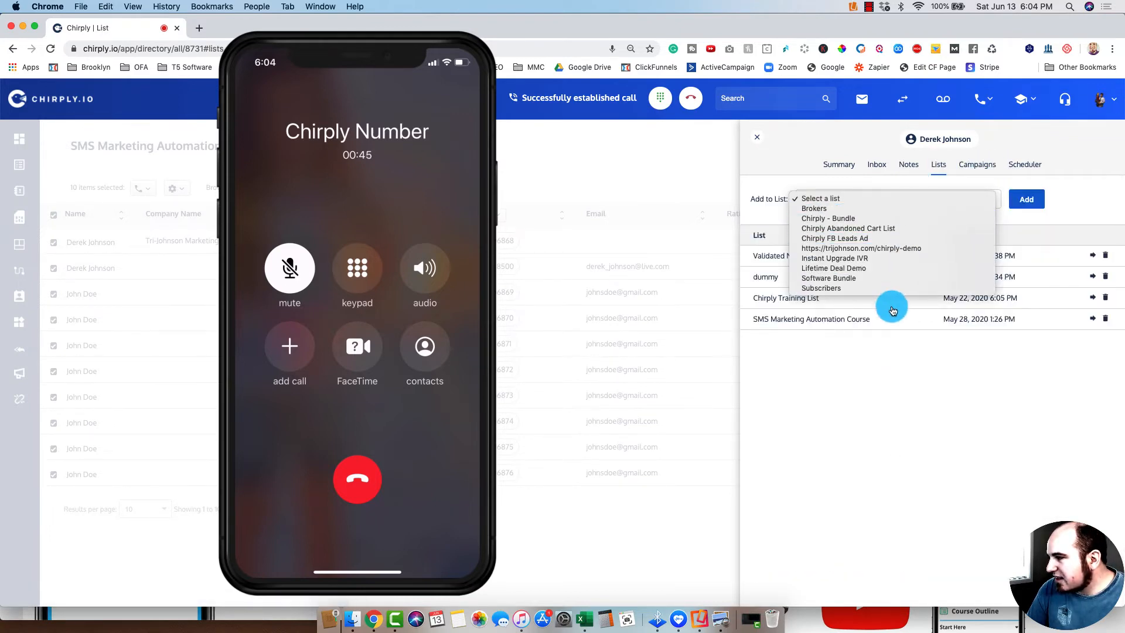
pyautogui.click(976, 165)
pyautogui.click(975, 165)
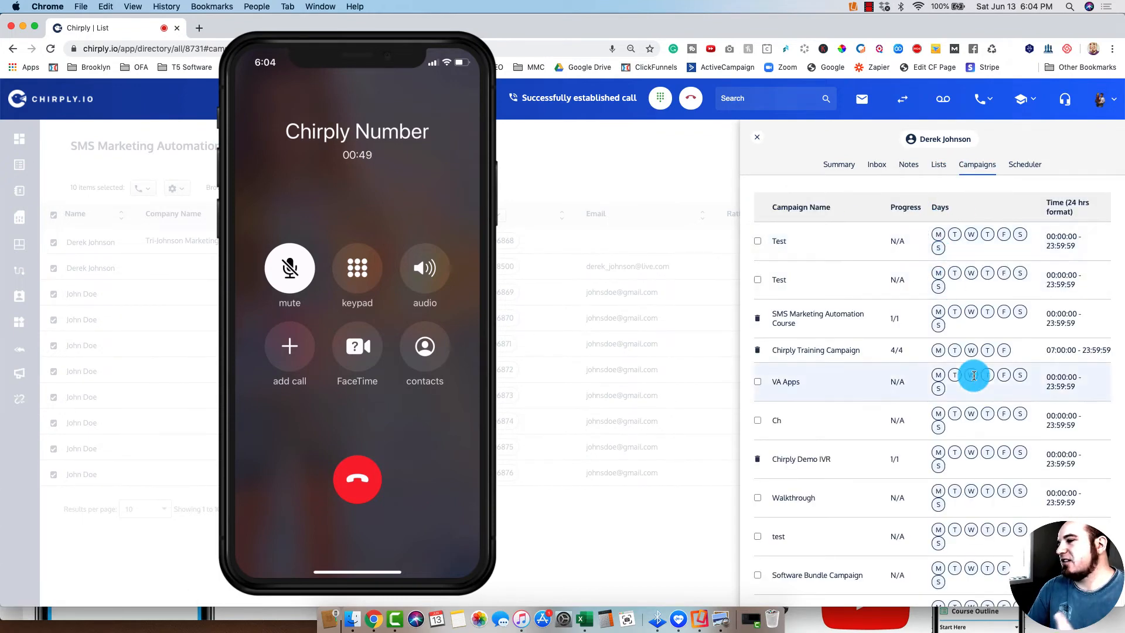
pyautogui.scroll(-3, 970, 373)
pyautogui.scroll(3, 970, 373)
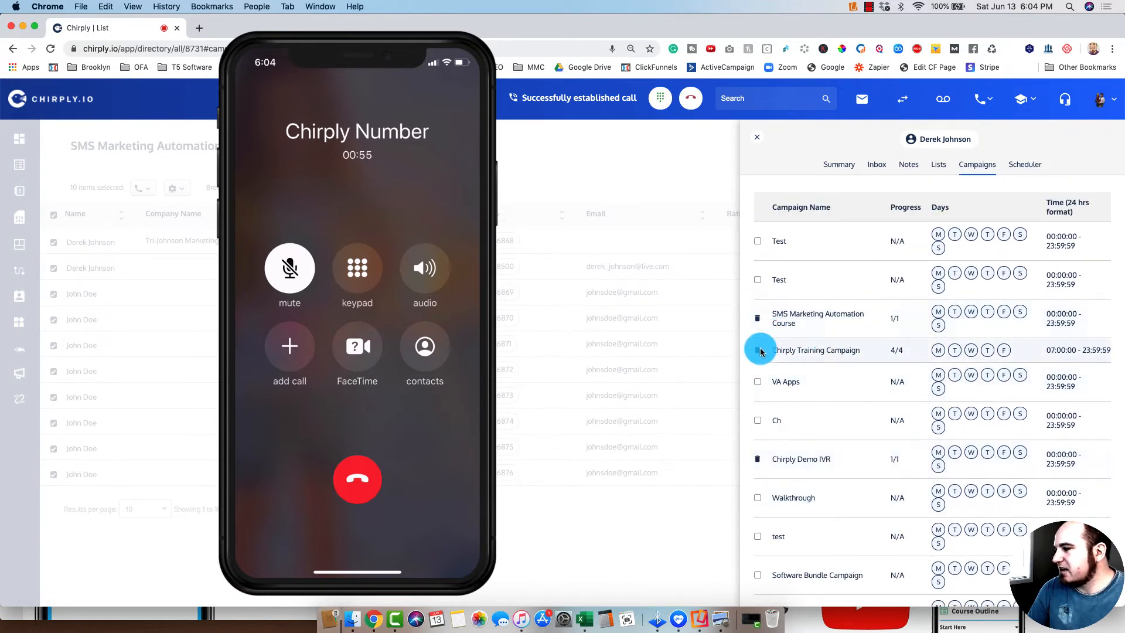
# Step: Create an SMS follow-up for the contact from Chirply Number, using the SMS Demo template
pyautogui.click(1022, 165)
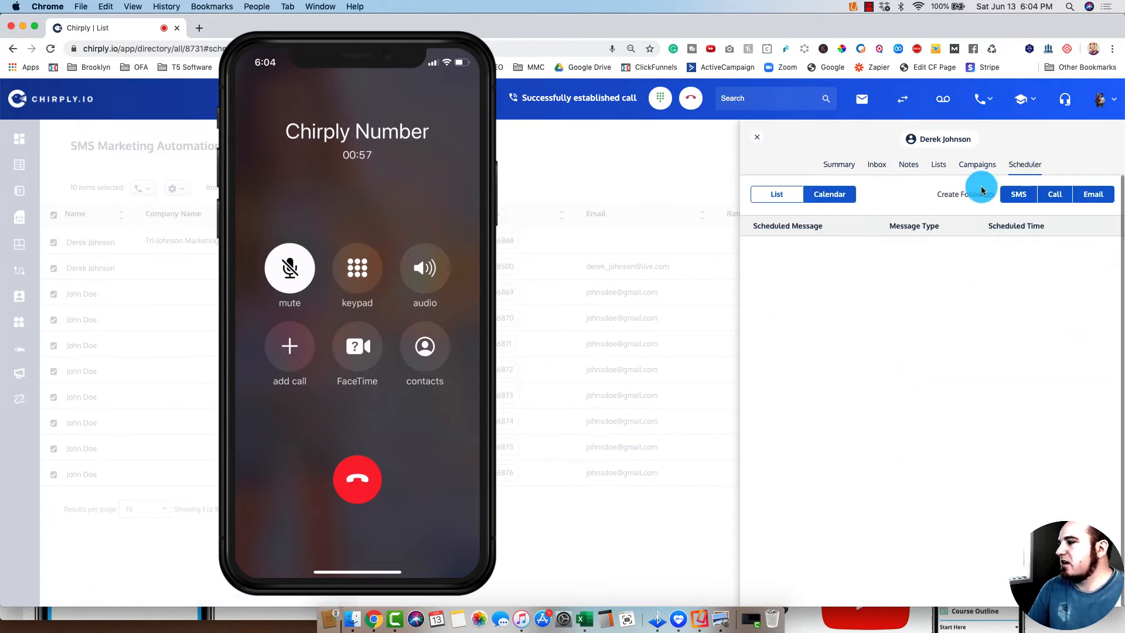
pyautogui.click(1021, 198)
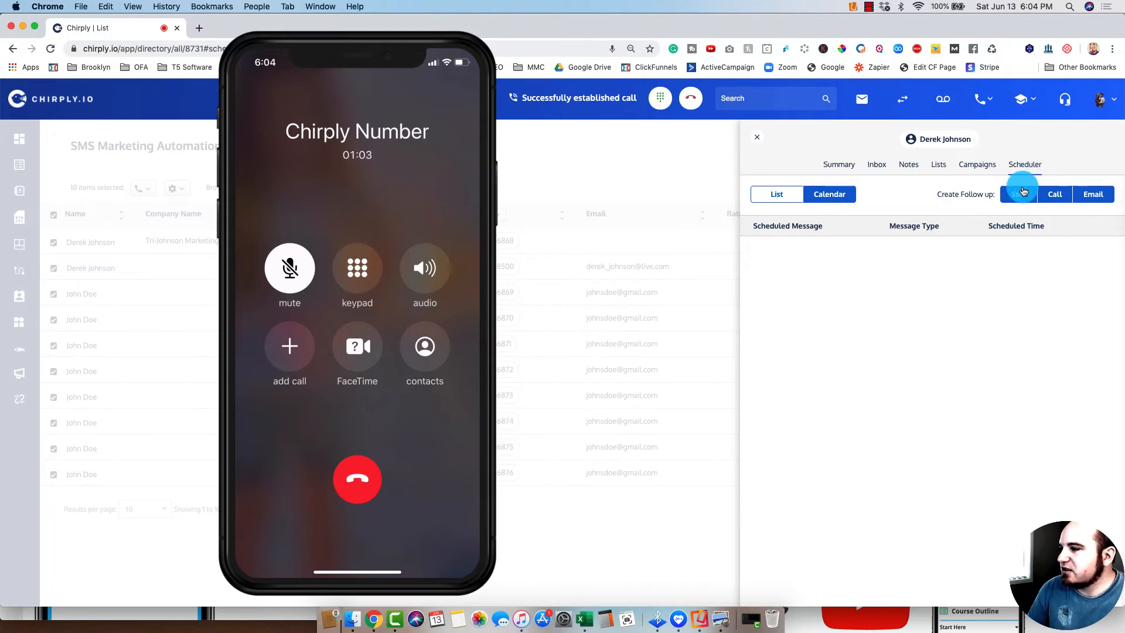
pyautogui.click(1021, 195)
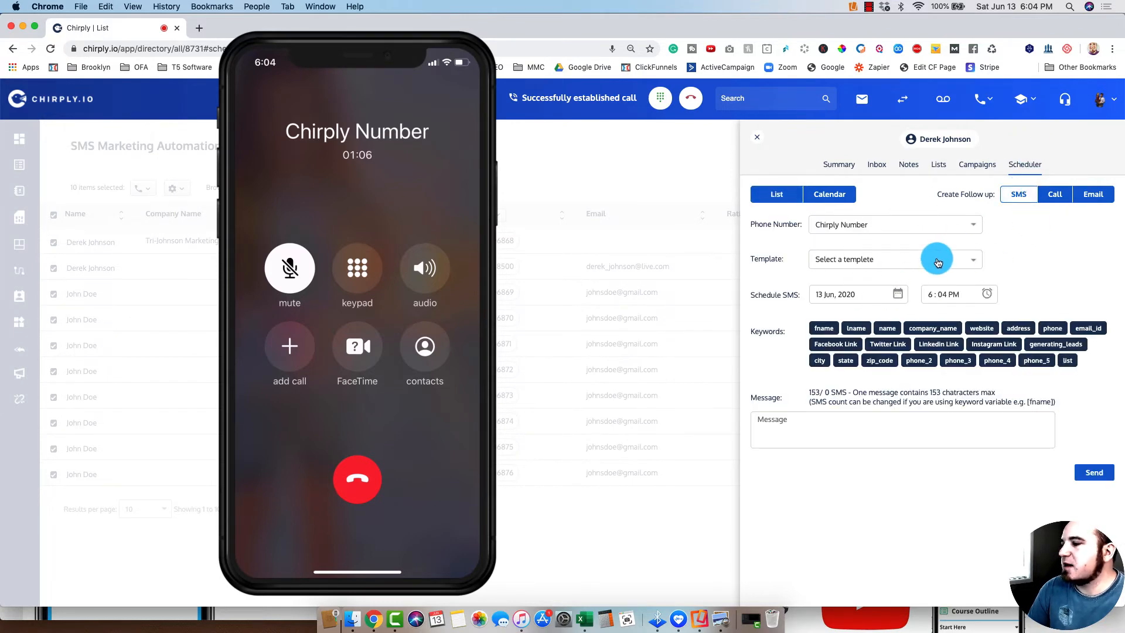
pyautogui.click(902, 259)
pyautogui.click(1067, 242)
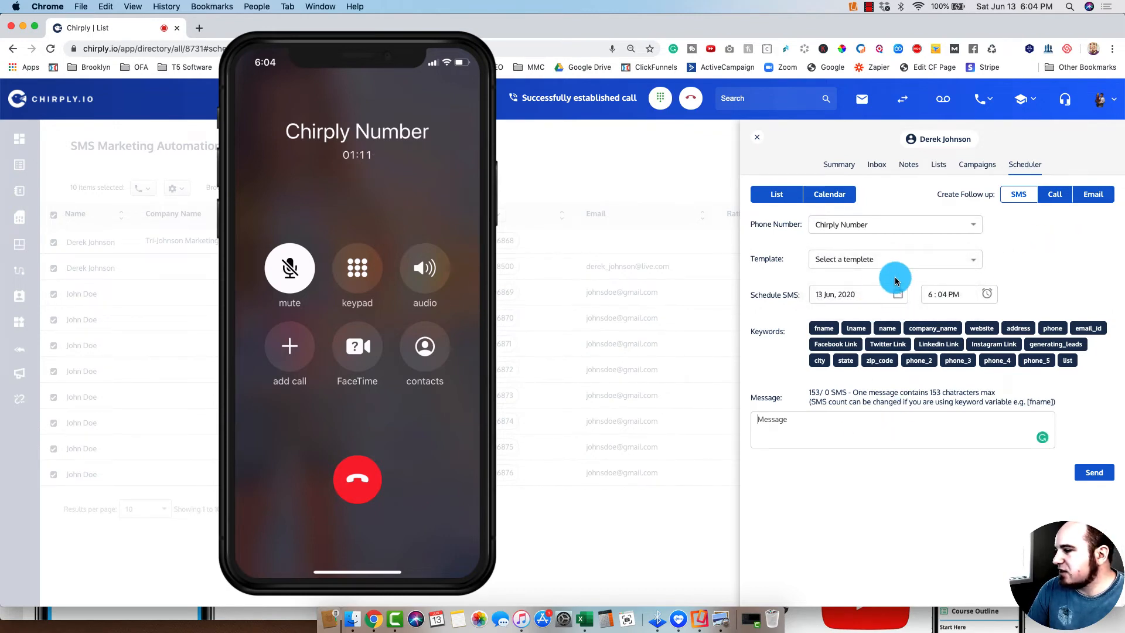
pyautogui.click(878, 260)
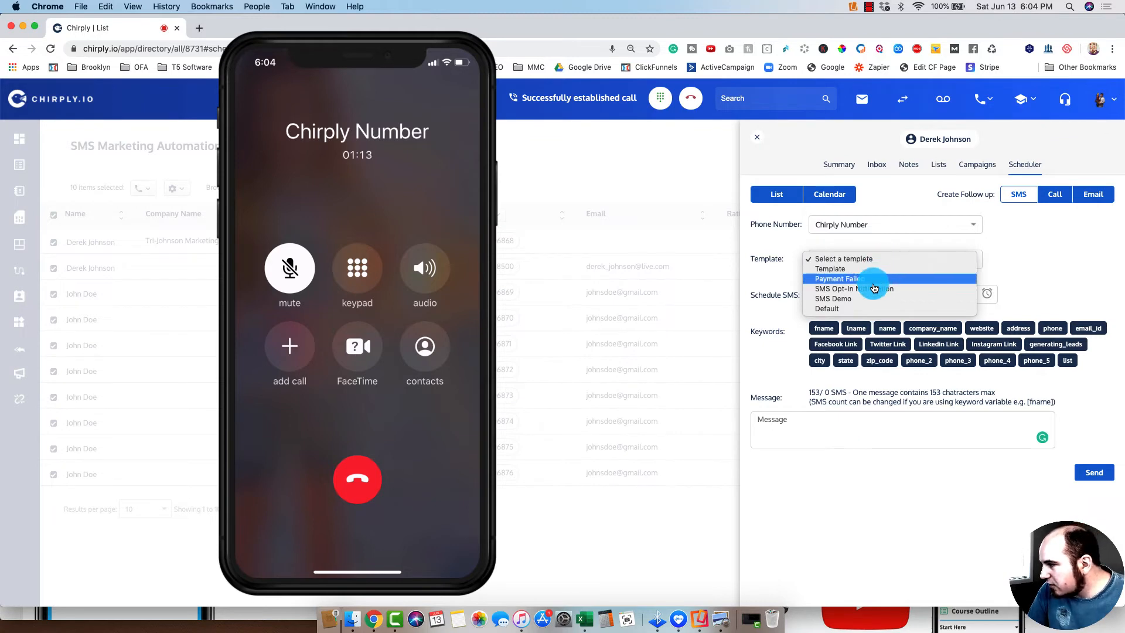
pyautogui.click(868, 305)
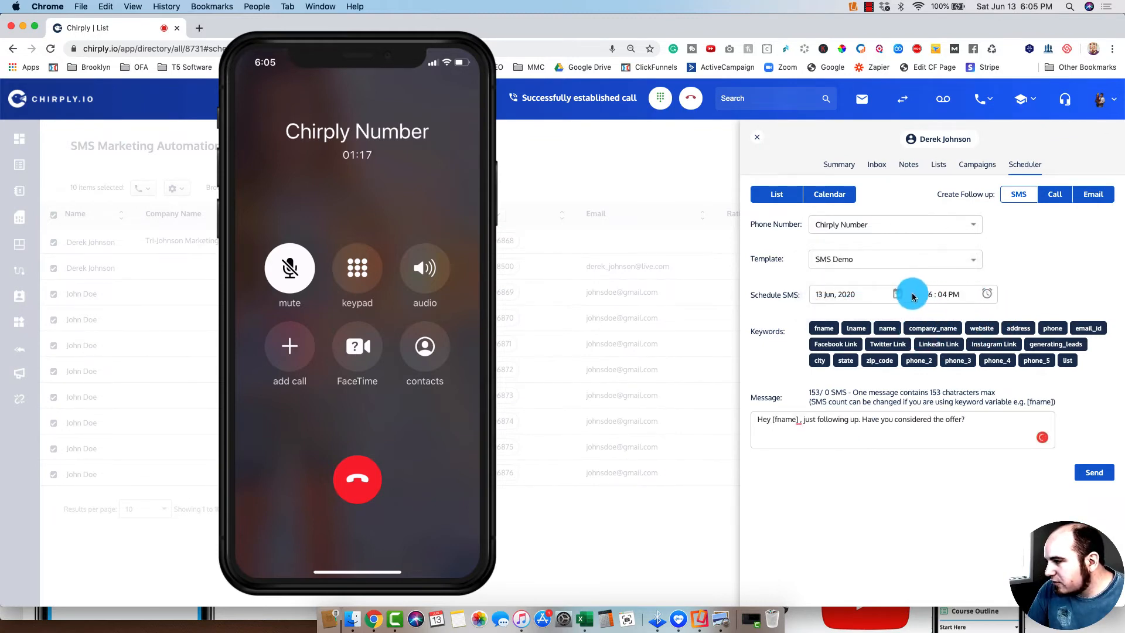
# Step: Schedule the SMS follow-up for 14 Jun, 2020 at 6:04 PM and submit it
pyautogui.click(877, 296)
pyautogui.click(813, 376)
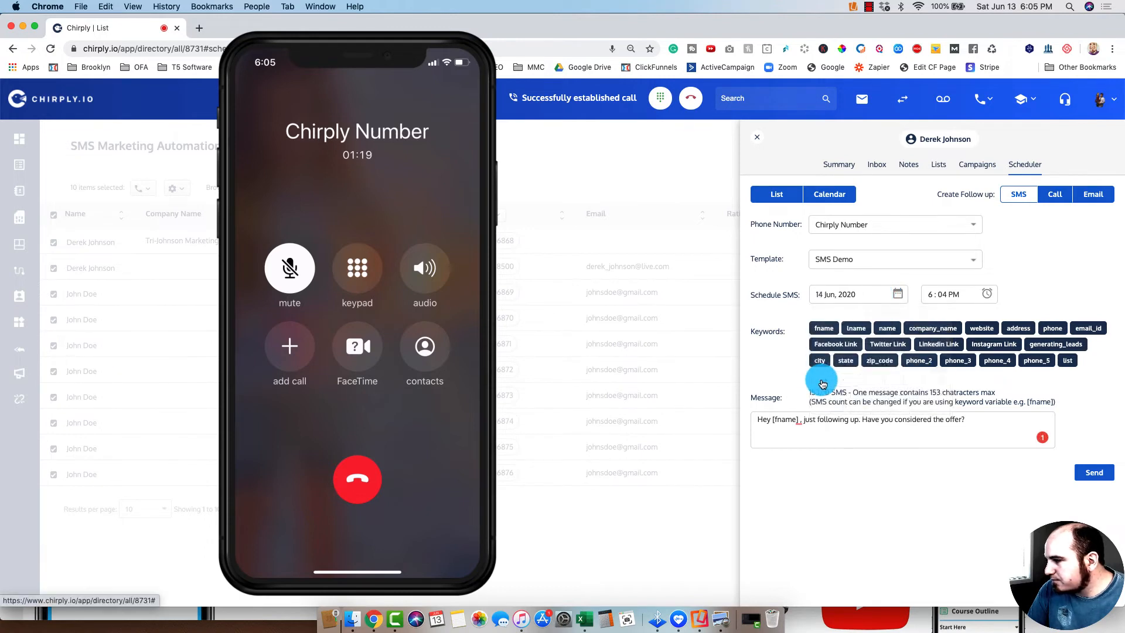
pyautogui.click(1096, 473)
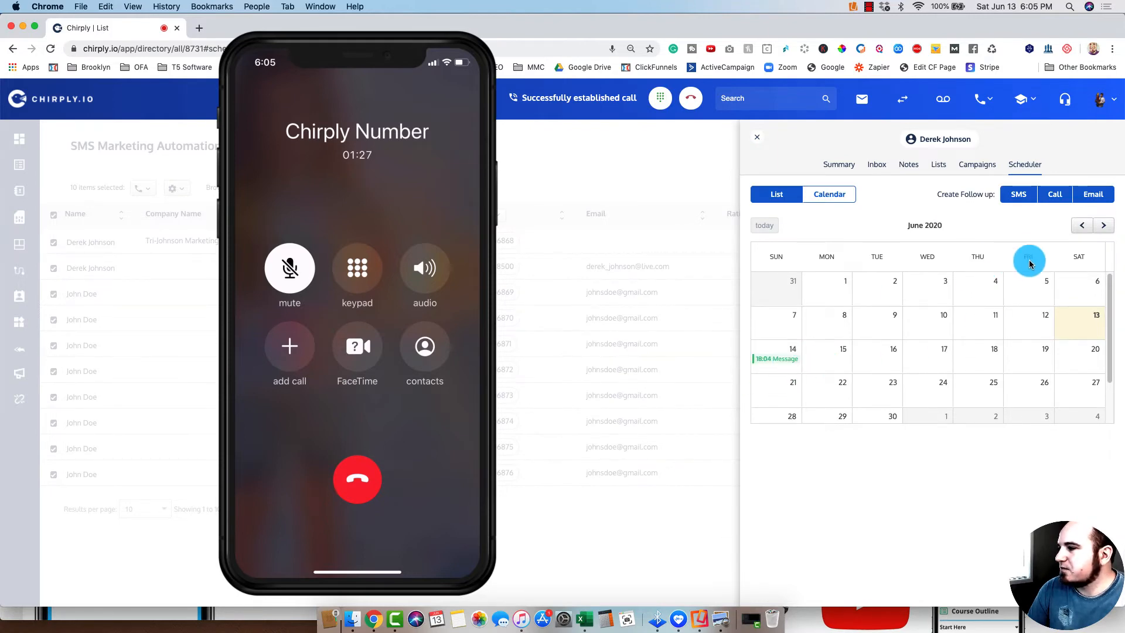
# Step: Start a call follow-up and look through the Drop RVM, Select IVR and Select from recordings types, trying the SMS Audio recording
pyautogui.click(1058, 196)
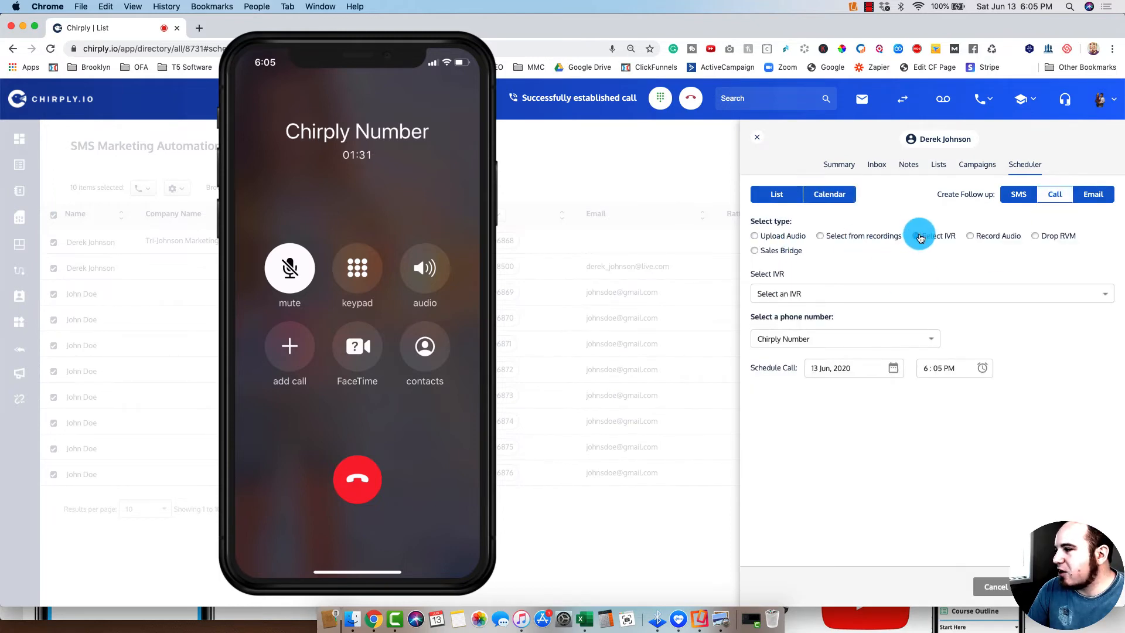
pyautogui.click(1038, 236)
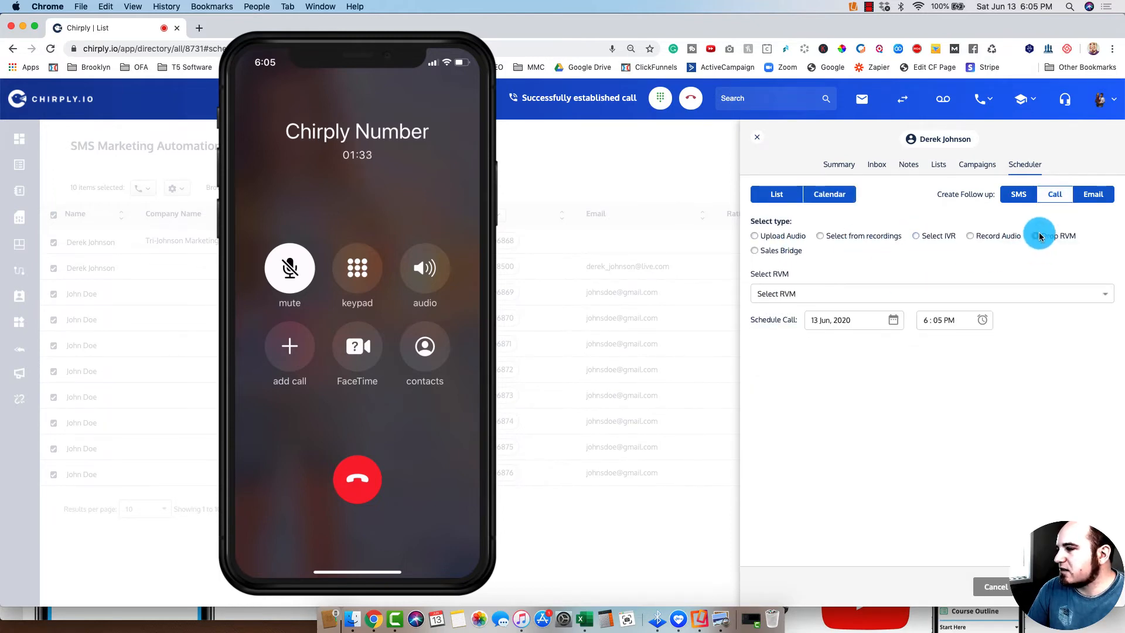
pyautogui.click(918, 237)
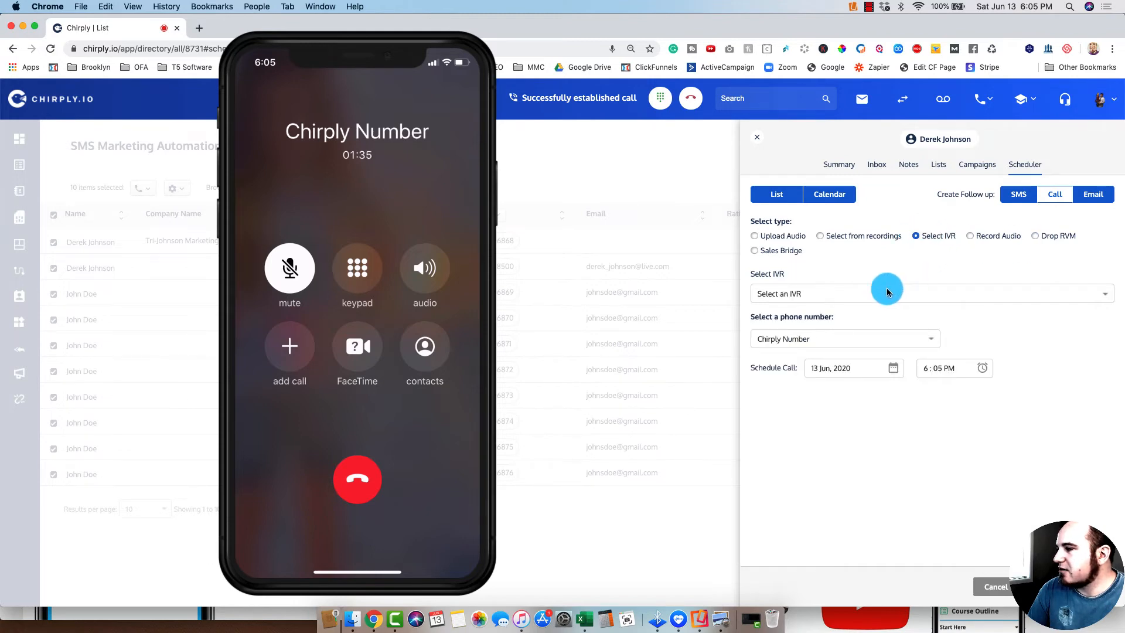
pyautogui.click(820, 236)
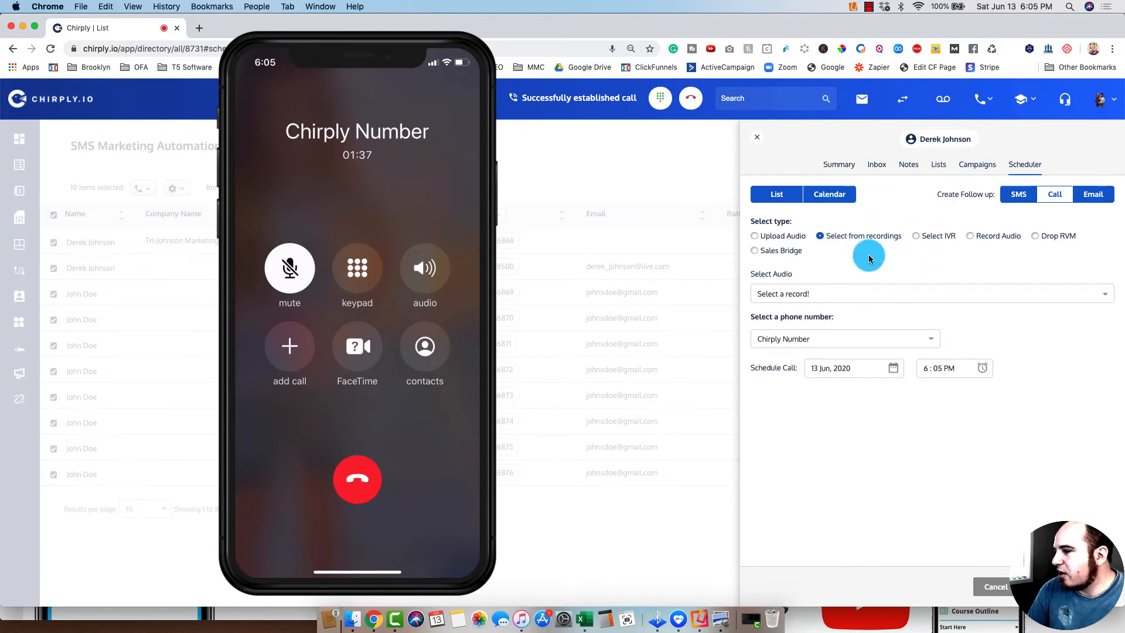
pyautogui.click(853, 294)
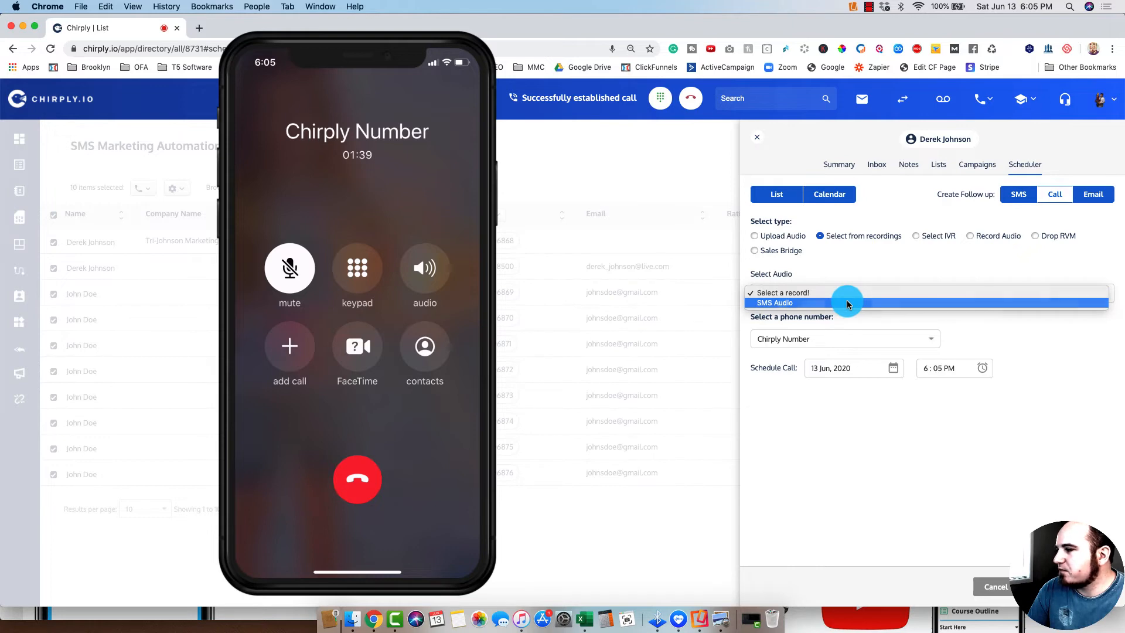
pyautogui.click(848, 303)
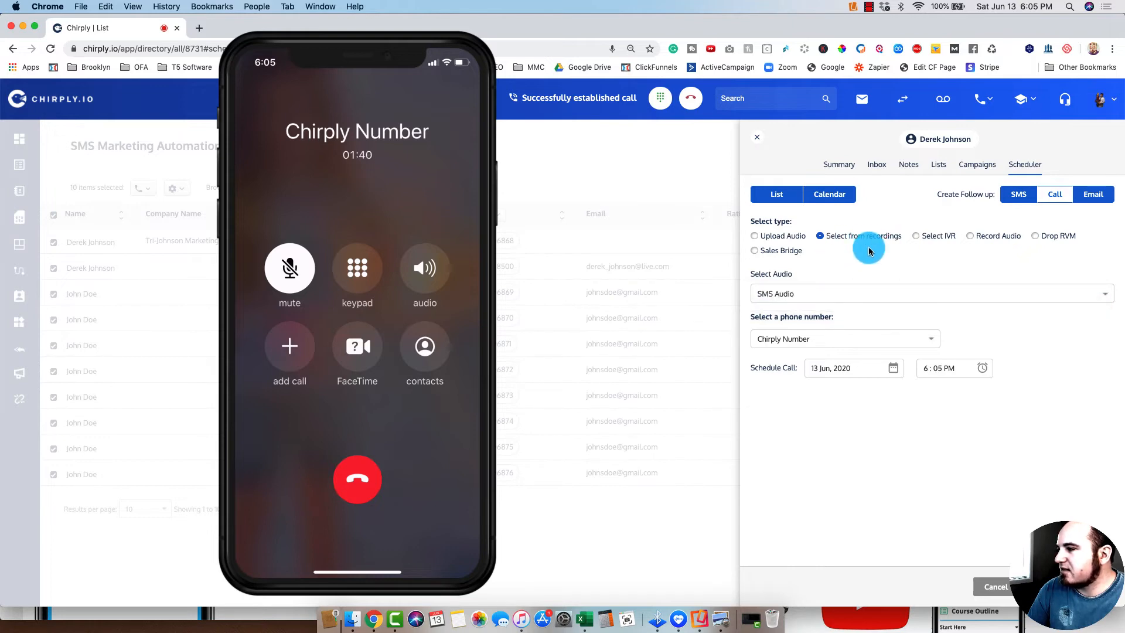
pyautogui.click(916, 237)
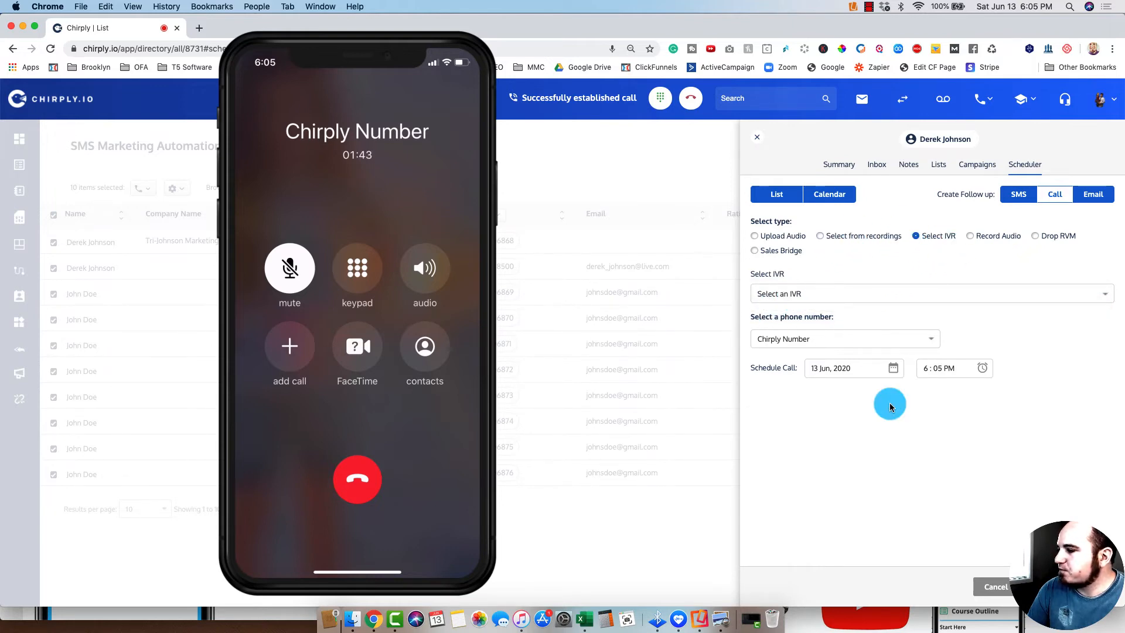
# Step: Schedule a Sales Bridge call follow-up for 14 Jun, 2020 at 6:05 PM, selecting a sales bridge before saving it
pyautogui.click(756, 251)
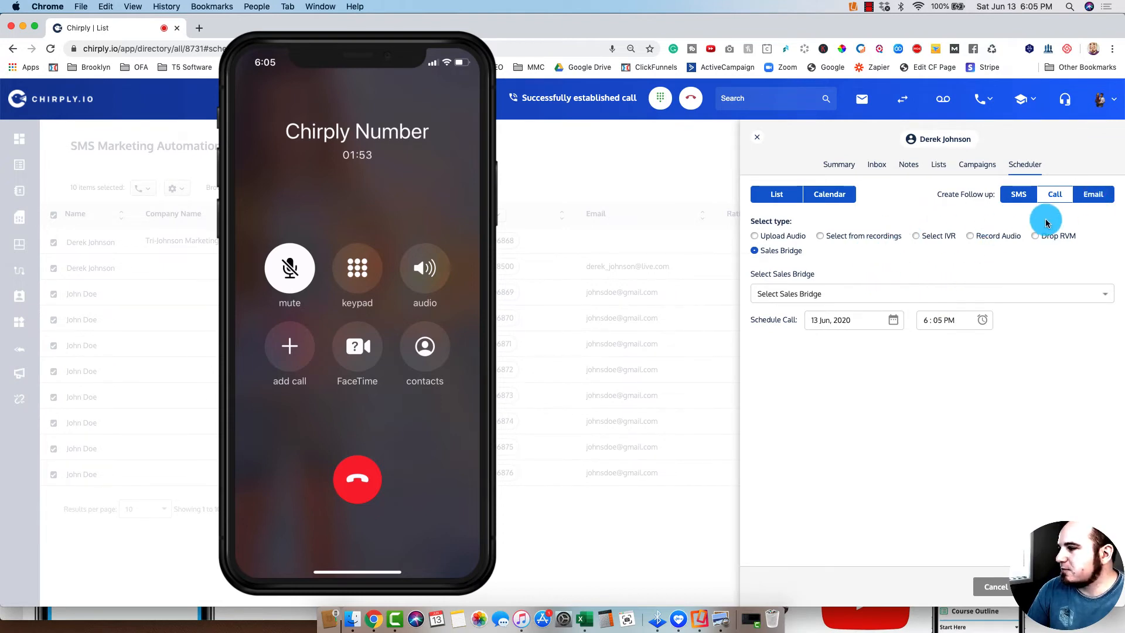
pyautogui.click(869, 322)
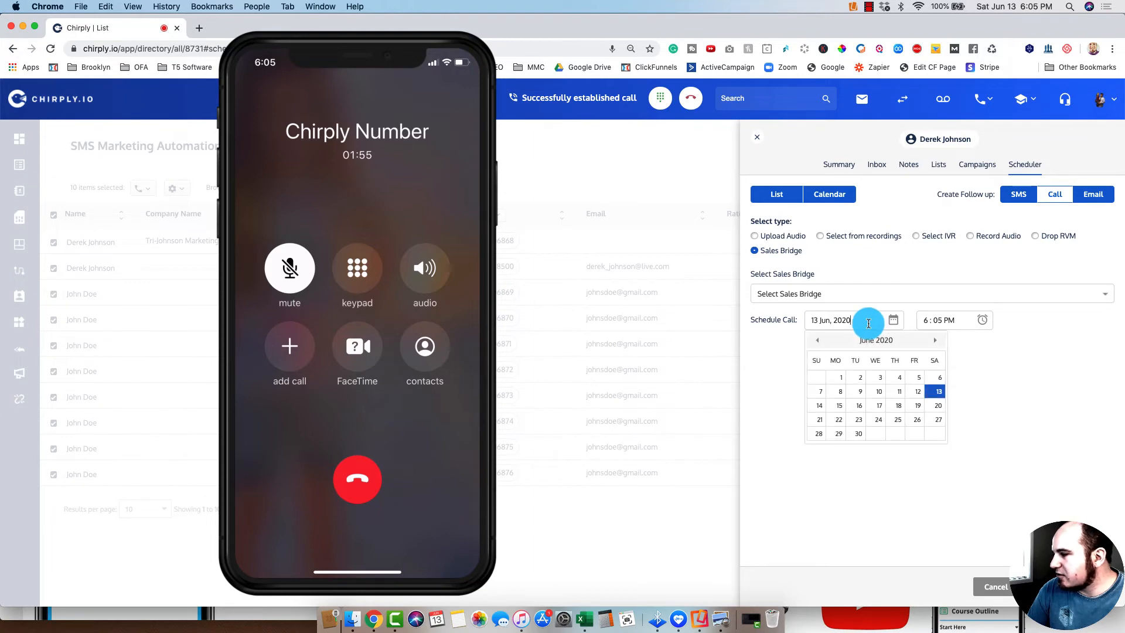
pyautogui.click(819, 405)
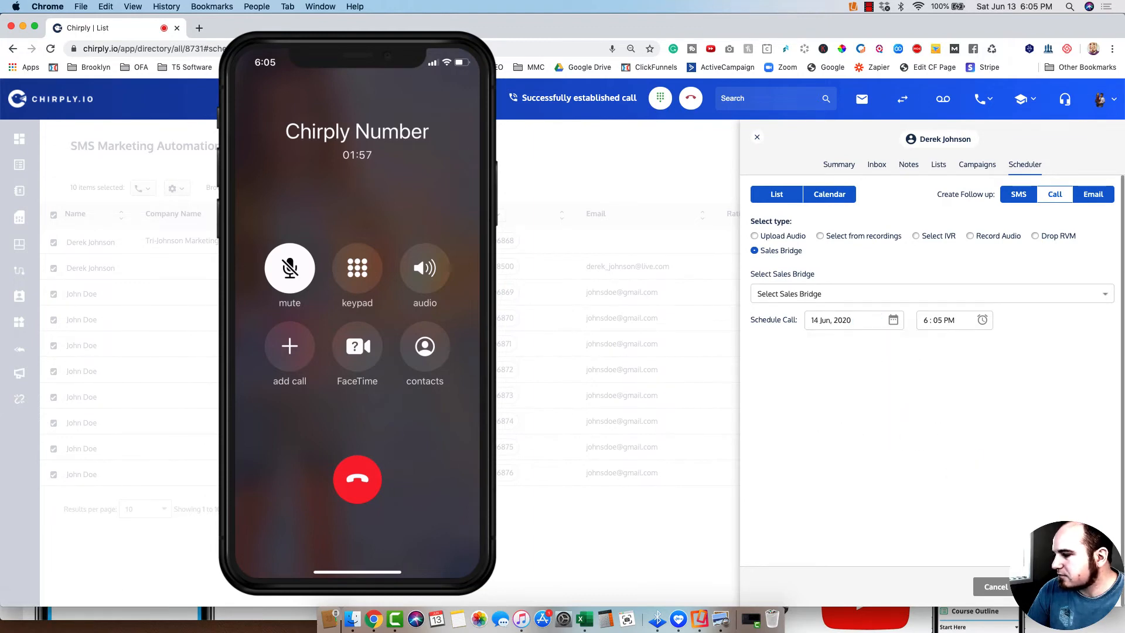
pyautogui.click(1064, 586)
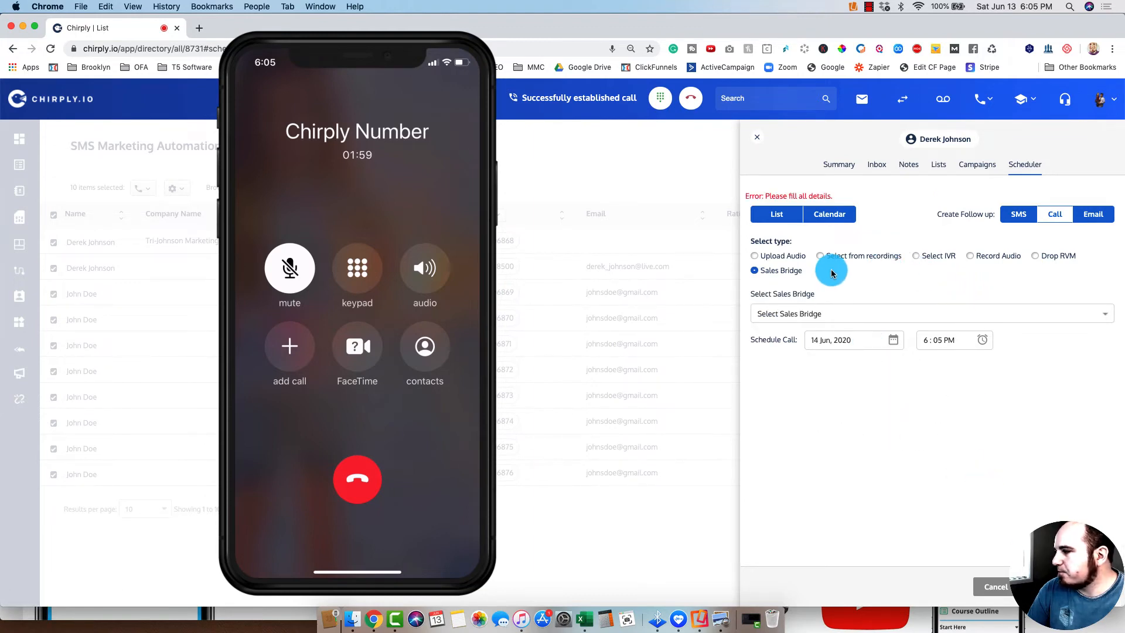
pyautogui.click(896, 312)
pyautogui.click(897, 317)
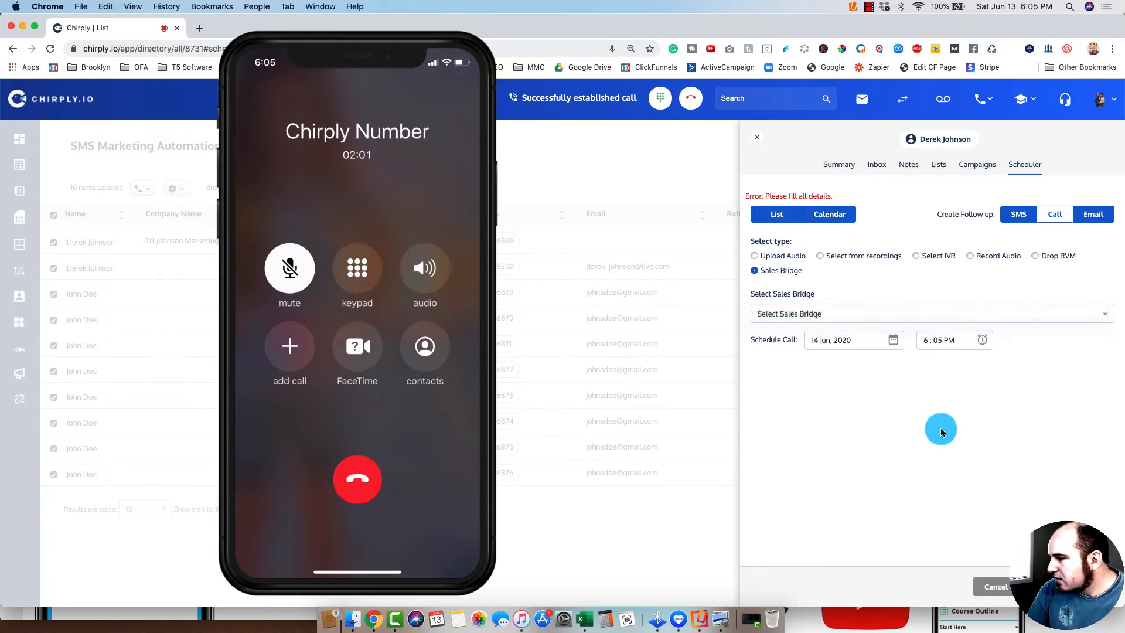
pyautogui.click(941, 432)
pyautogui.click(1064, 587)
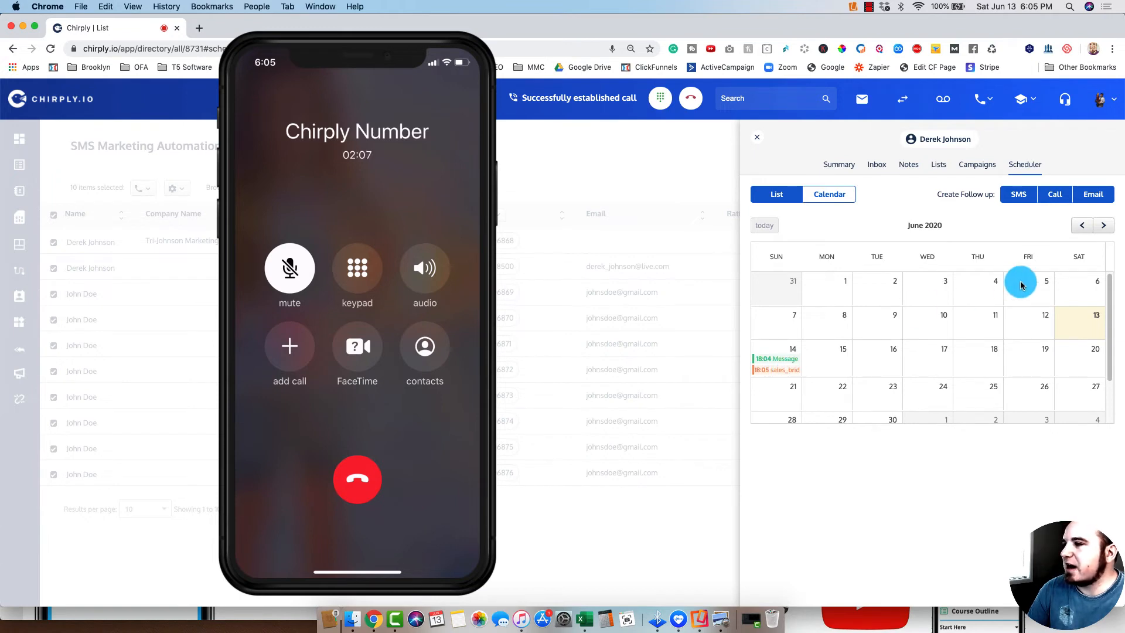
# Step: Create an email follow-up from the Chirply - LTD Offer template, pick a June 2020 send date and submit it
pyautogui.click(1094, 194)
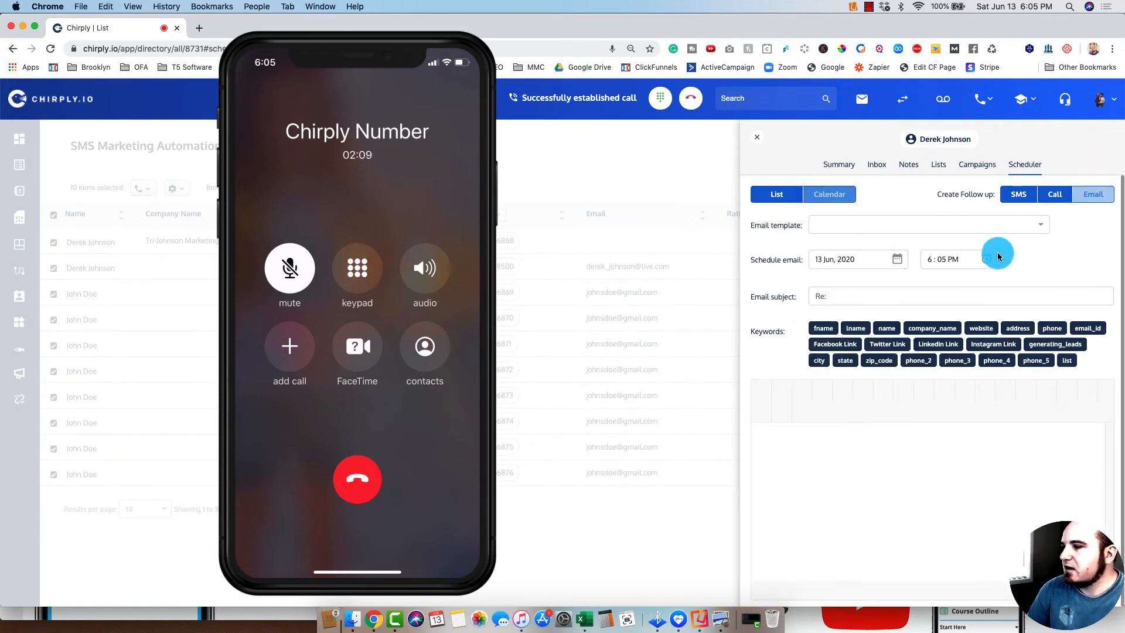
pyautogui.click(872, 225)
pyautogui.click(884, 234)
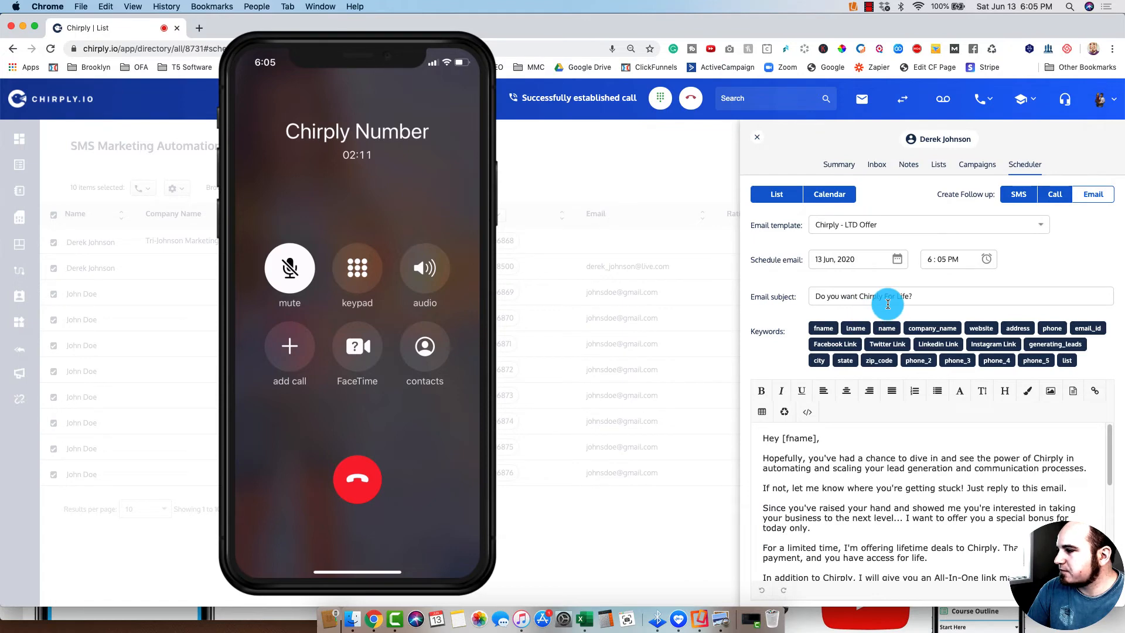
pyautogui.scroll(-2, 1012, 320)
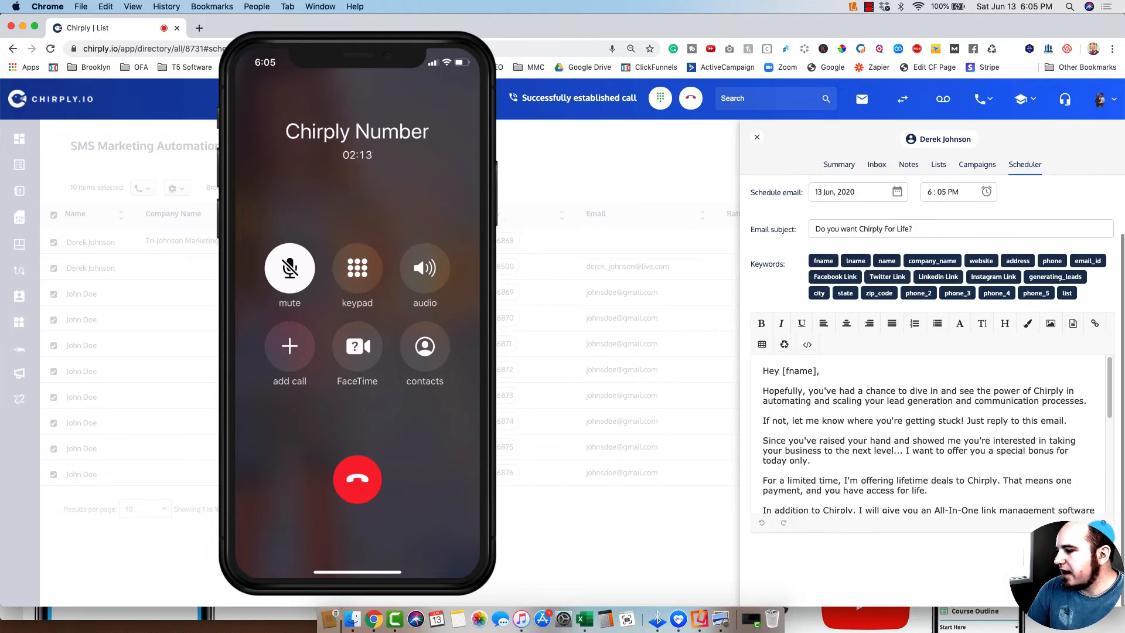
pyautogui.click(867, 191)
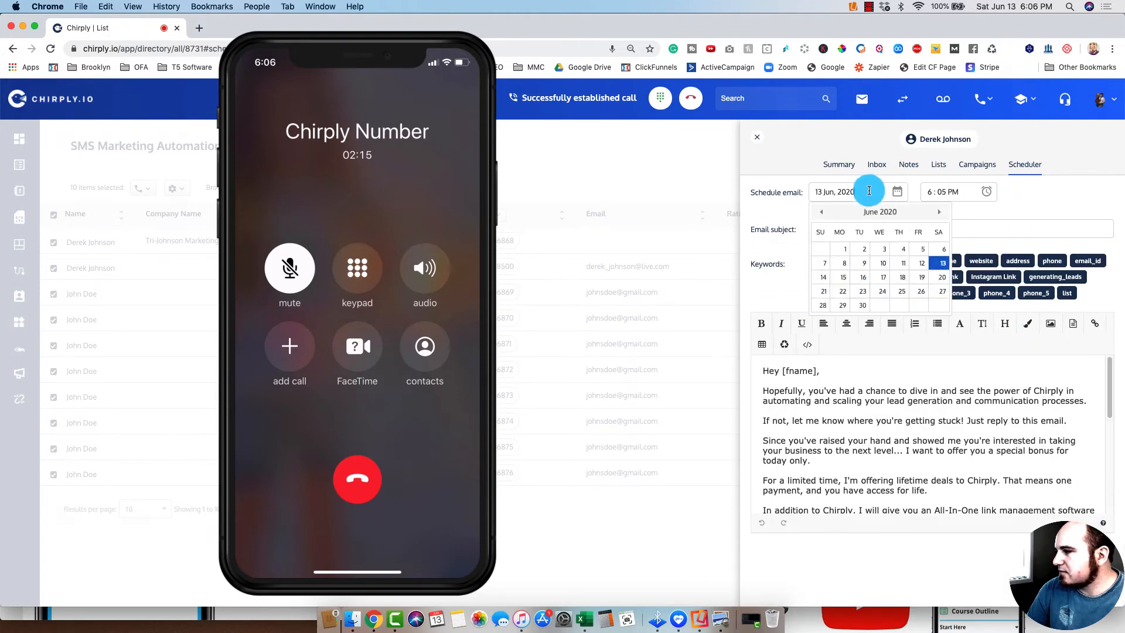
pyautogui.click(851, 280)
pyautogui.click(1086, 551)
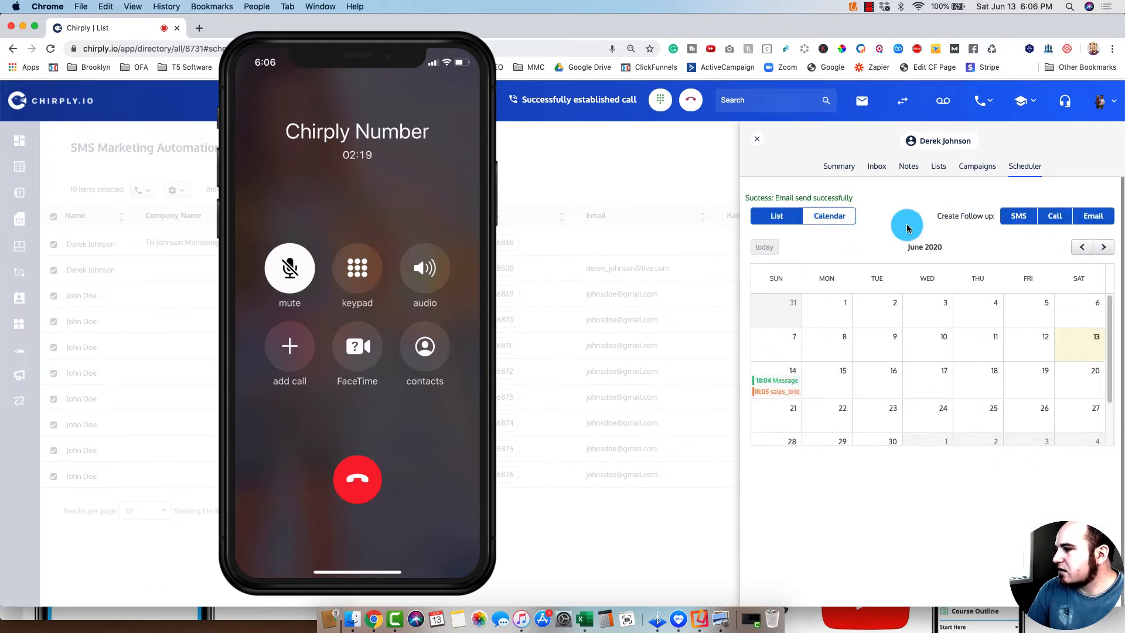
# Step: Check July 2020 in the scheduler calendar, return to June 2020 and close the contact's details
pyautogui.click(1103, 245)
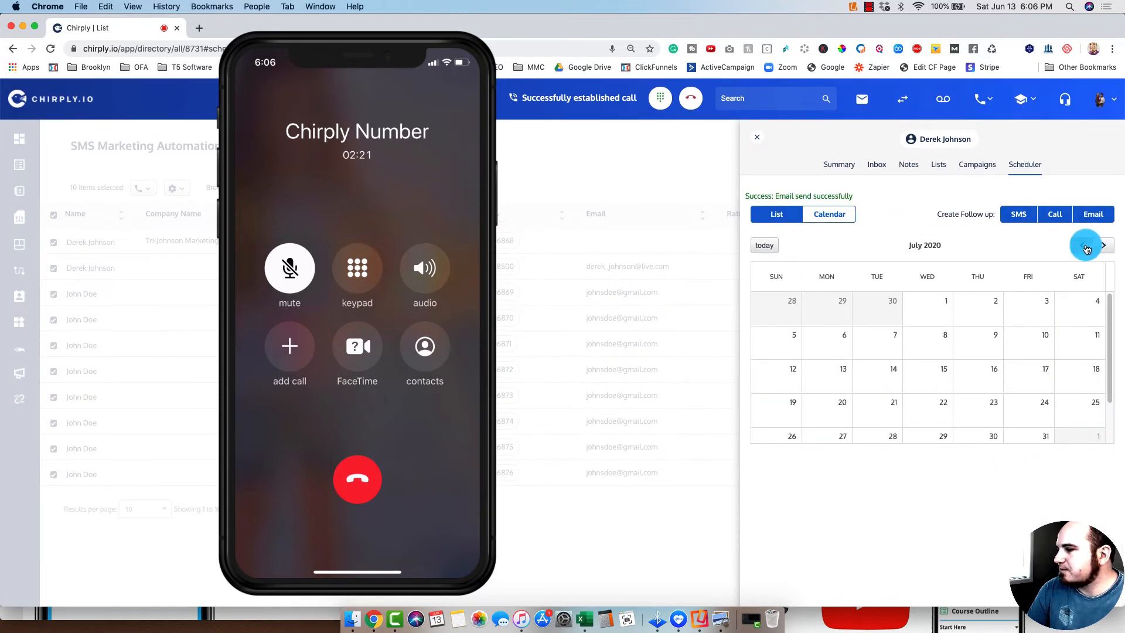
pyautogui.click(1082, 245)
pyautogui.click(757, 140)
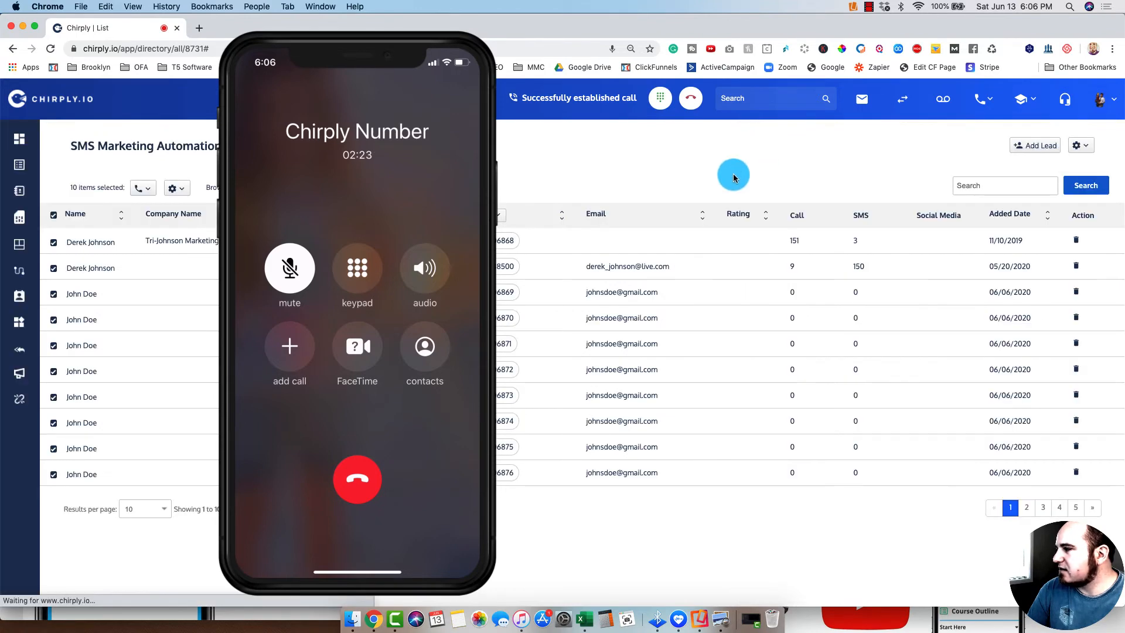
# Step: Move the mirrored phone window away from the middle of the contact list so the dialer controls are uncovered
pyautogui.click(336, 37)
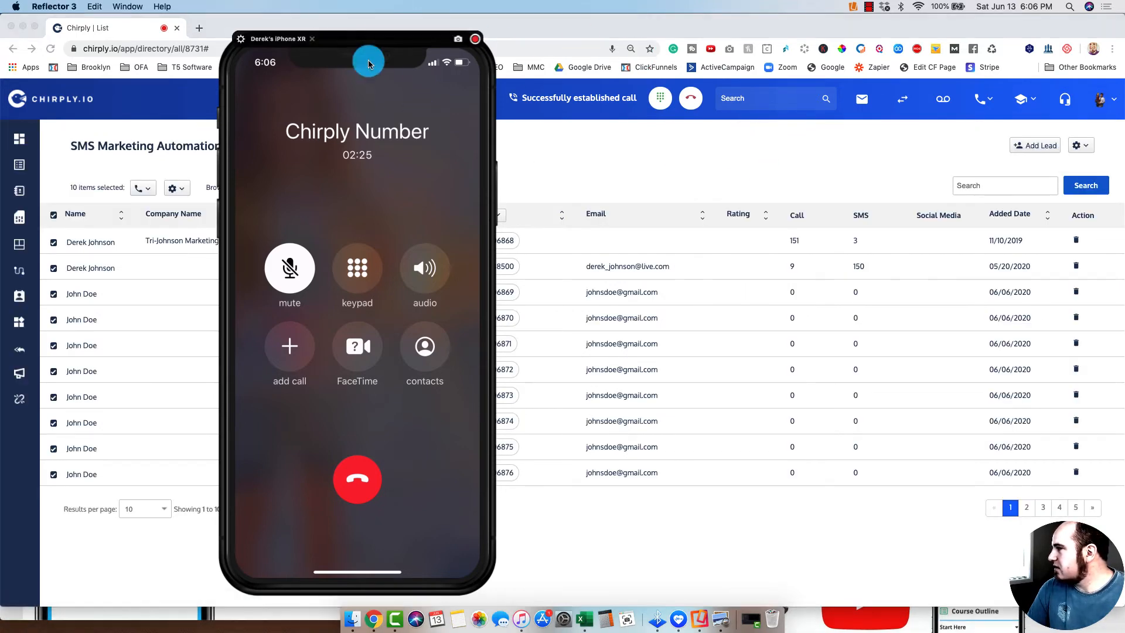
pyautogui.moveTo(369, 45); pyautogui.dragTo(767, 294)
pyautogui.moveTo(658, 346); pyautogui.dragTo(951, 50)
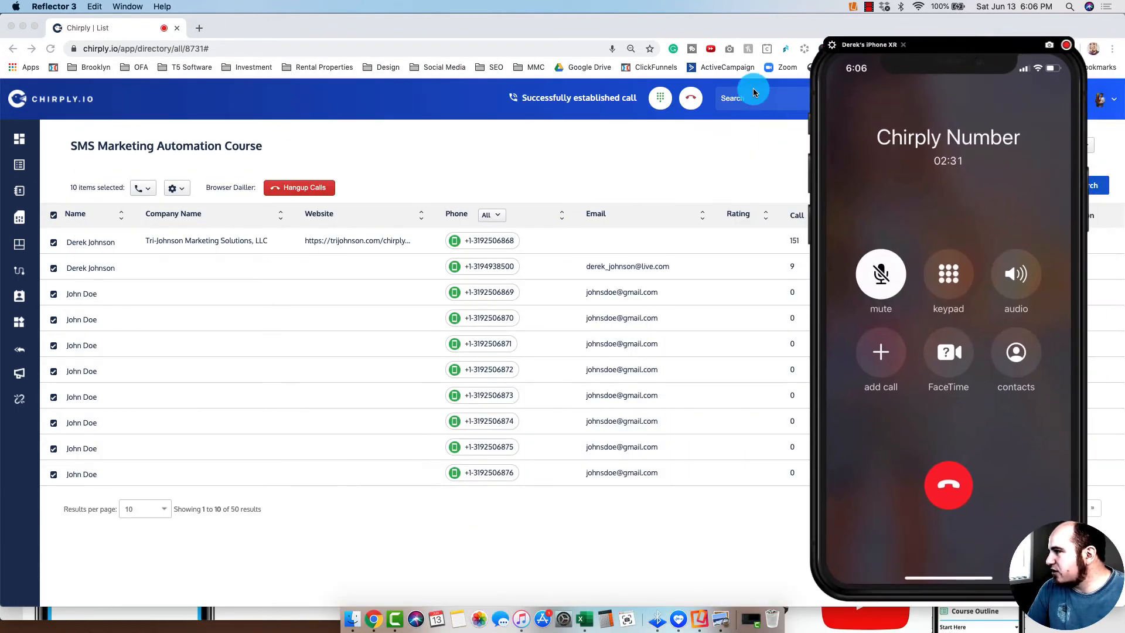
# Step: End the active call, save and pause at the disposition form, and hang up all browser dialer calls
pyautogui.click(690, 97)
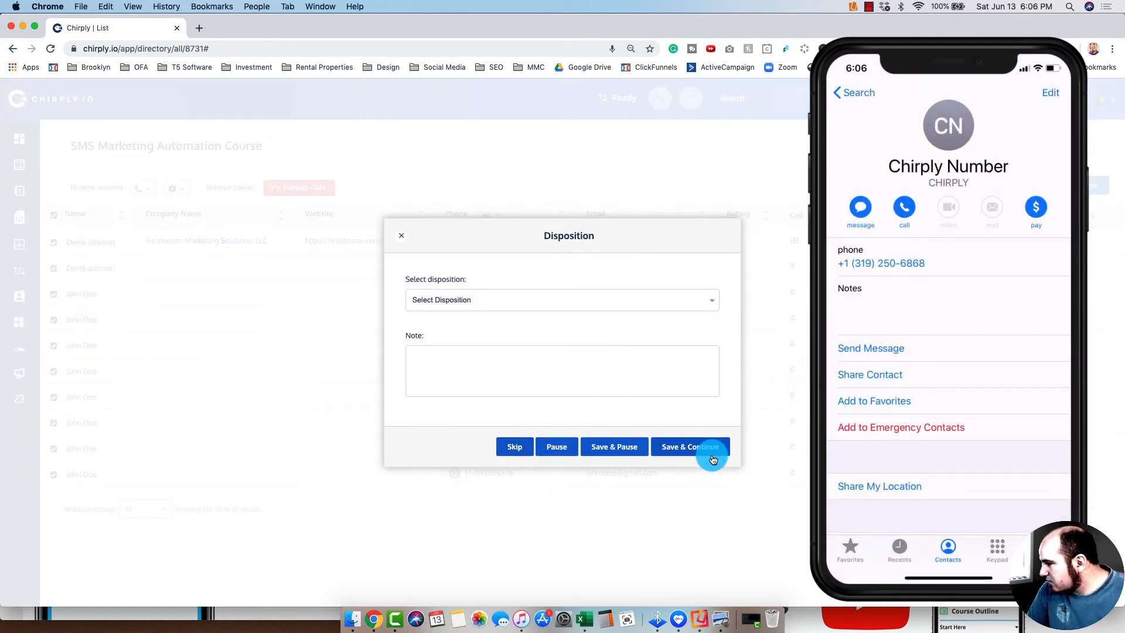
pyautogui.click(602, 451)
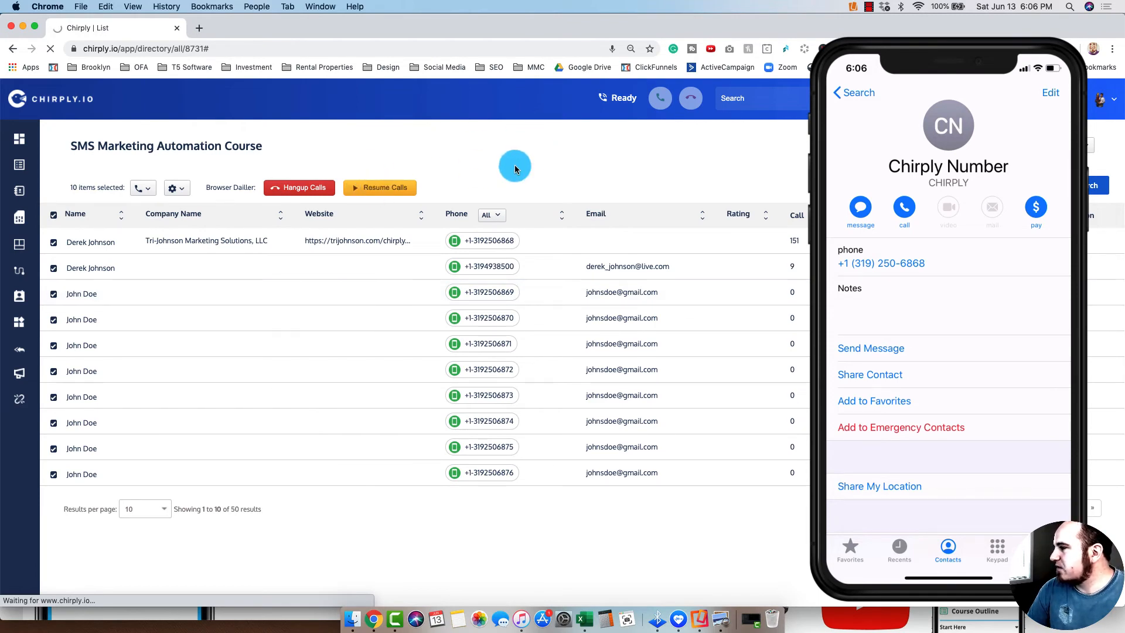
pyautogui.click(303, 188)
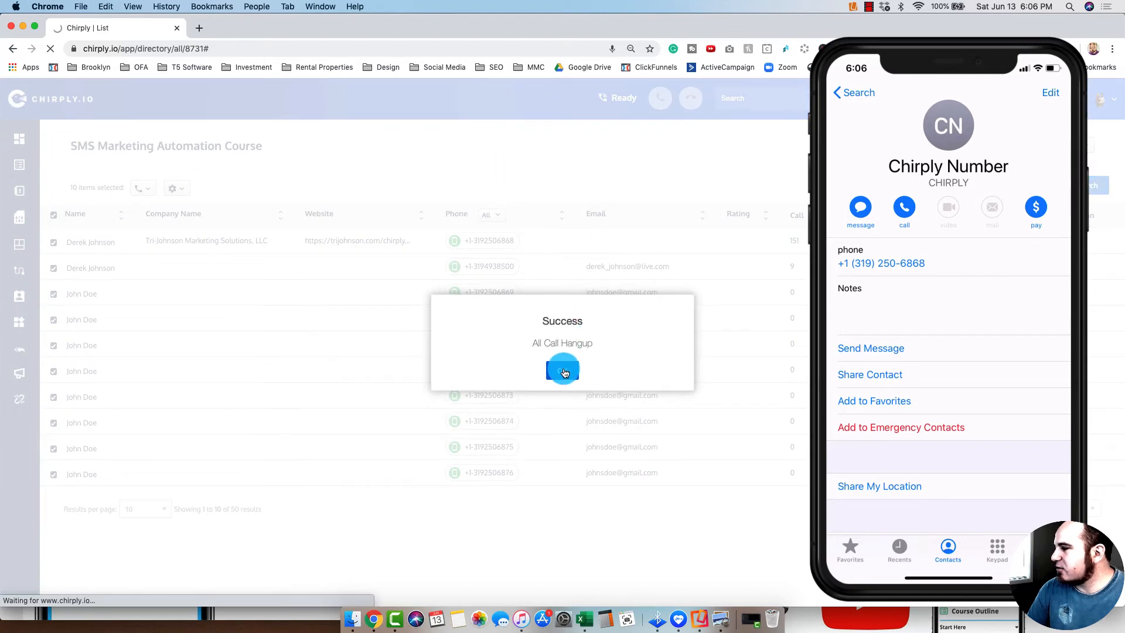
pyautogui.click(562, 369)
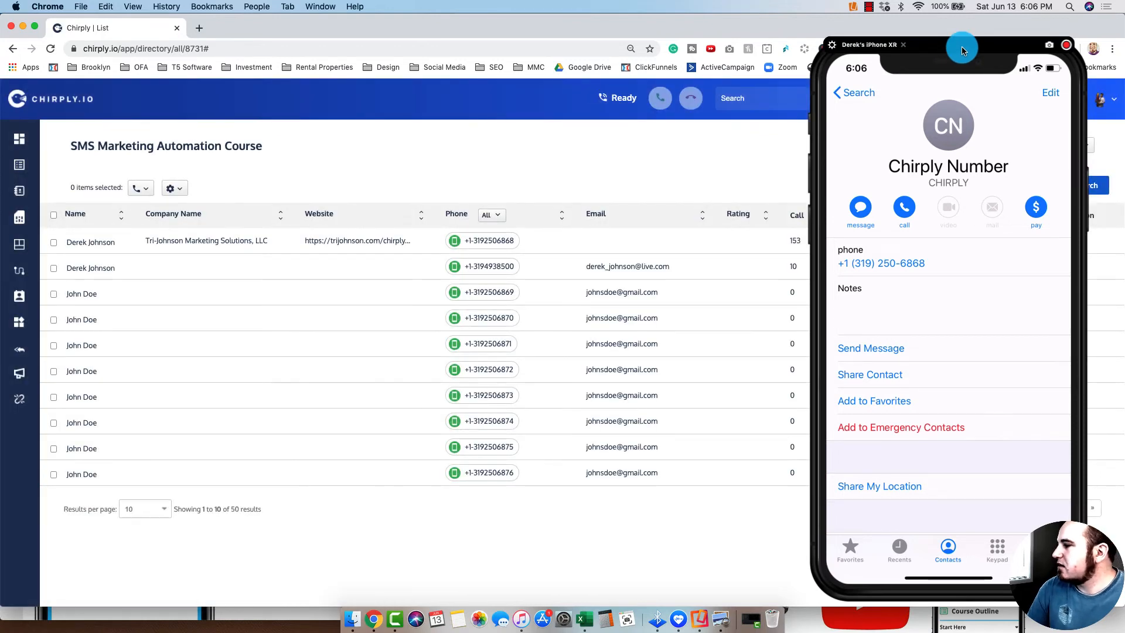
# Step: Move the mirrored phone window off the list and reopen the SMS Marketing Automation Course list
pyautogui.click(961, 47)
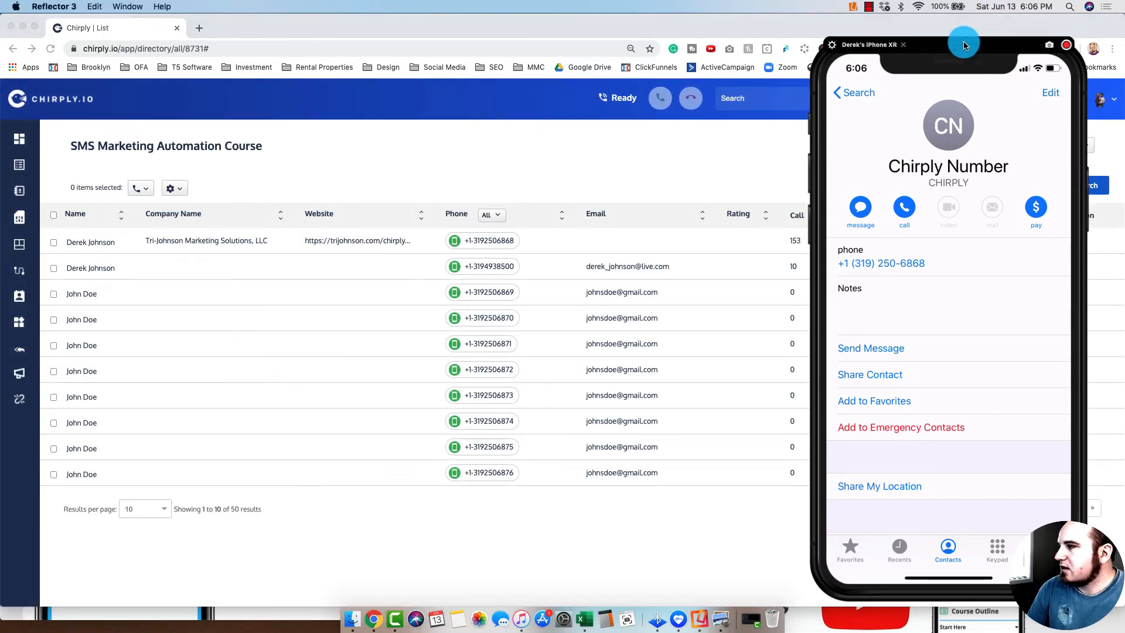
pyautogui.moveTo(964, 46); pyautogui.dragTo(1124, 46)
pyautogui.click(304, 174)
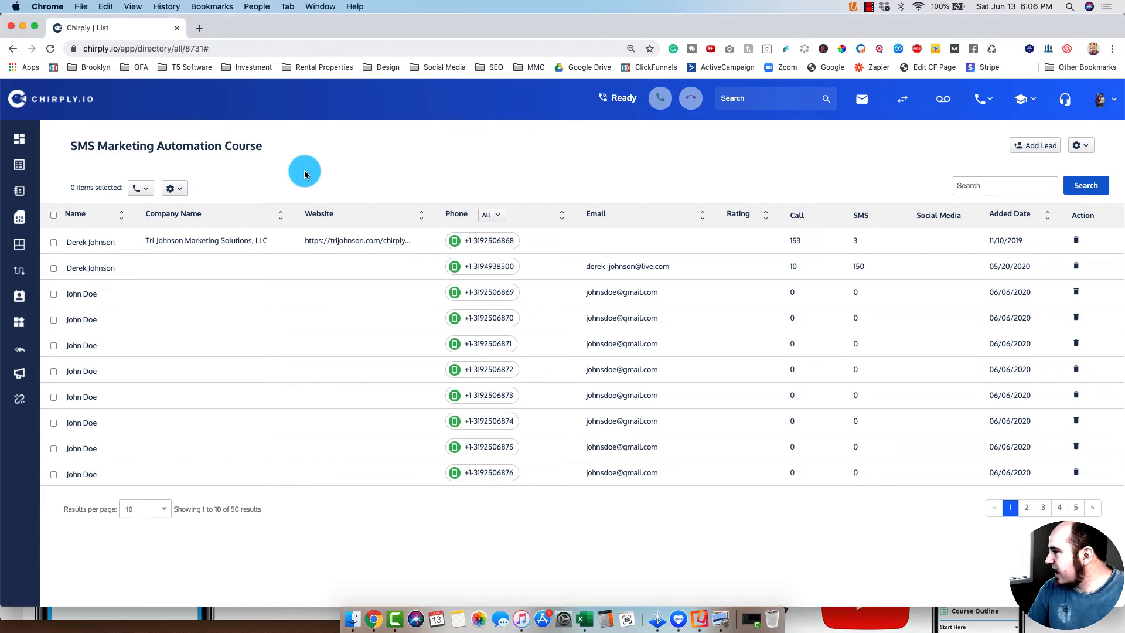
pyautogui.click(18, 166)
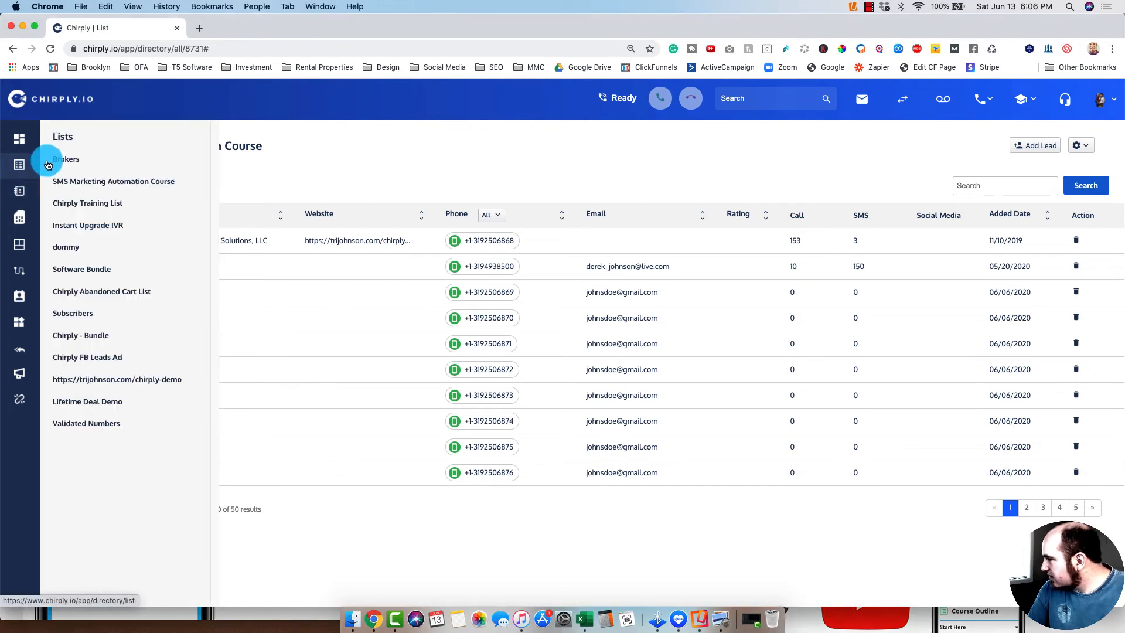
pyautogui.click(103, 182)
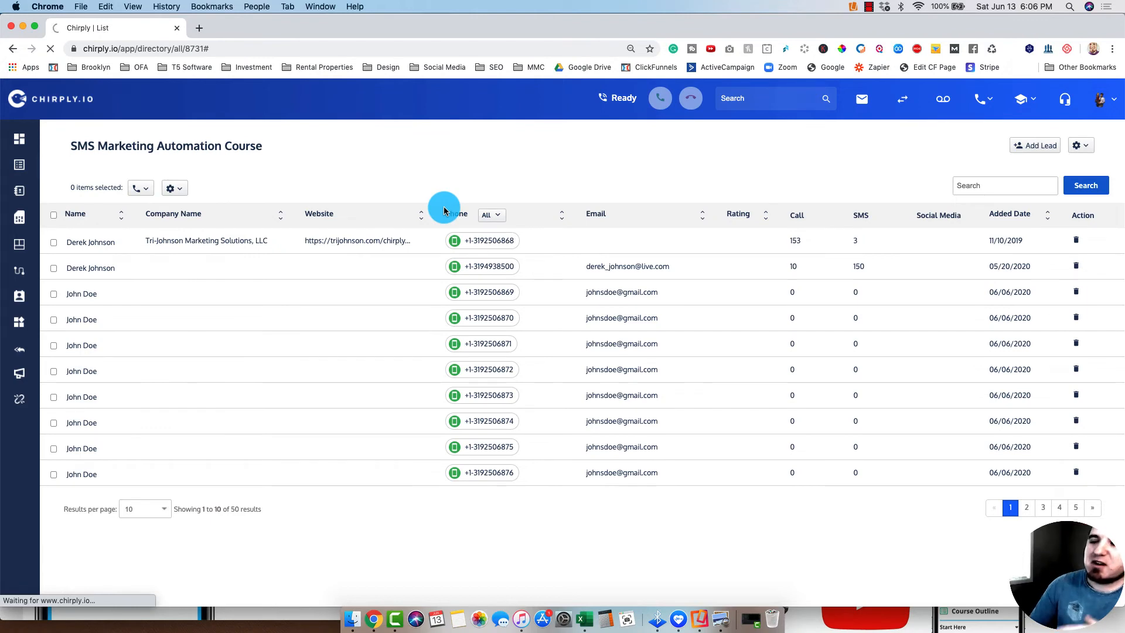
# Step: Review the scheduled follow-ups of the Tri-Johnson Marketing Solutions, LLC contact, deleting the email and sales bridge entries before closing the details
pyautogui.click(222, 240)
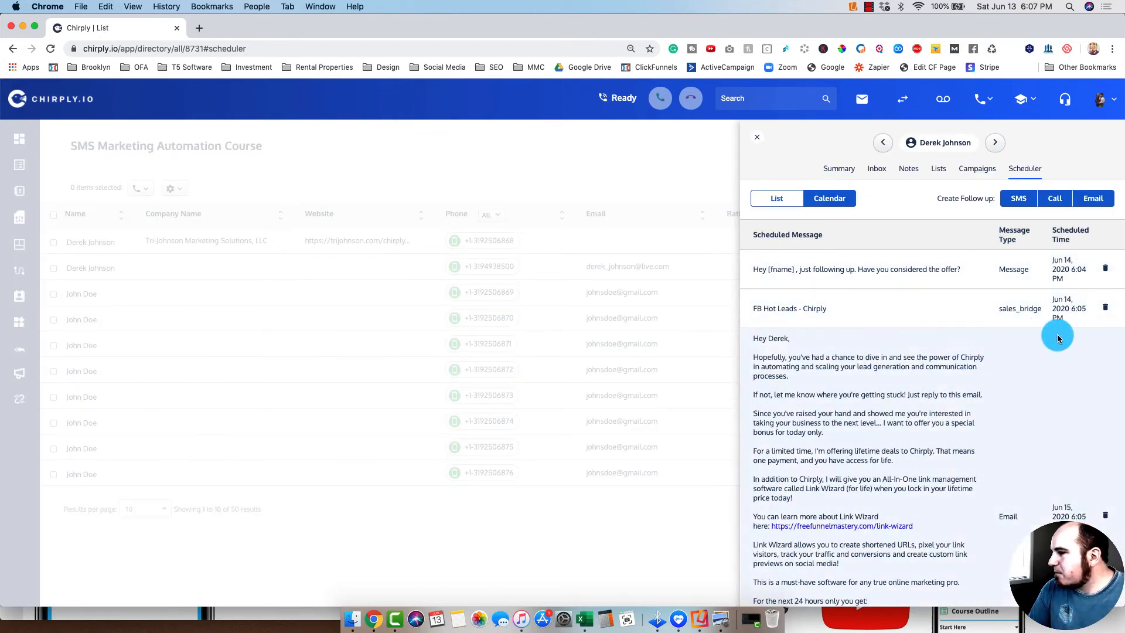
pyautogui.scroll(-3, 1004, 382)
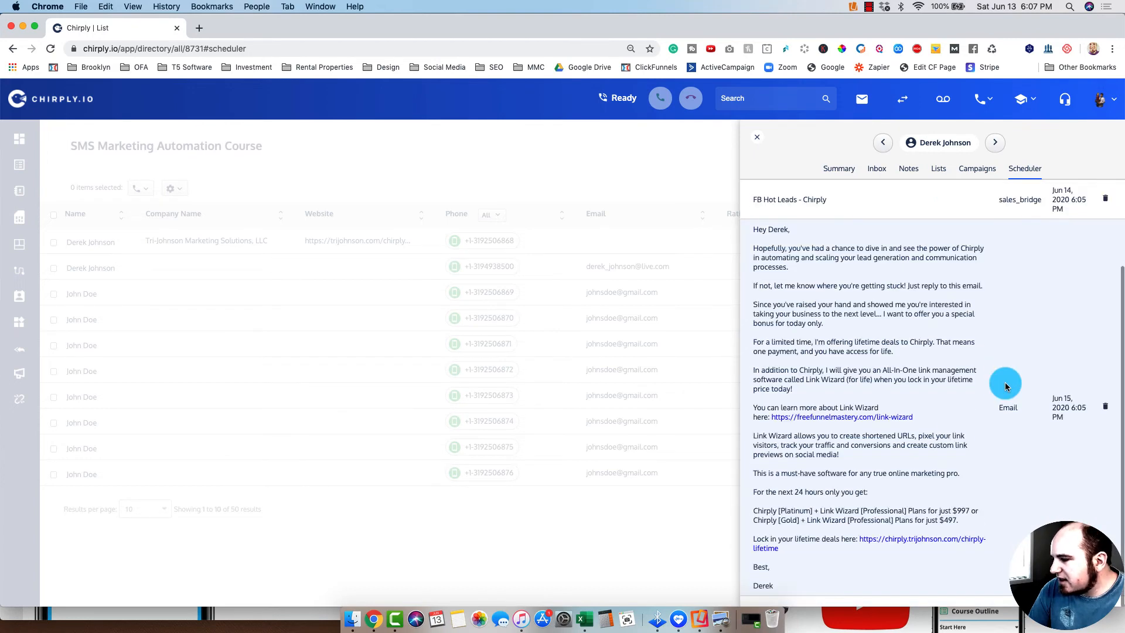
pyautogui.scroll(3, 1004, 382)
pyautogui.click(1106, 516)
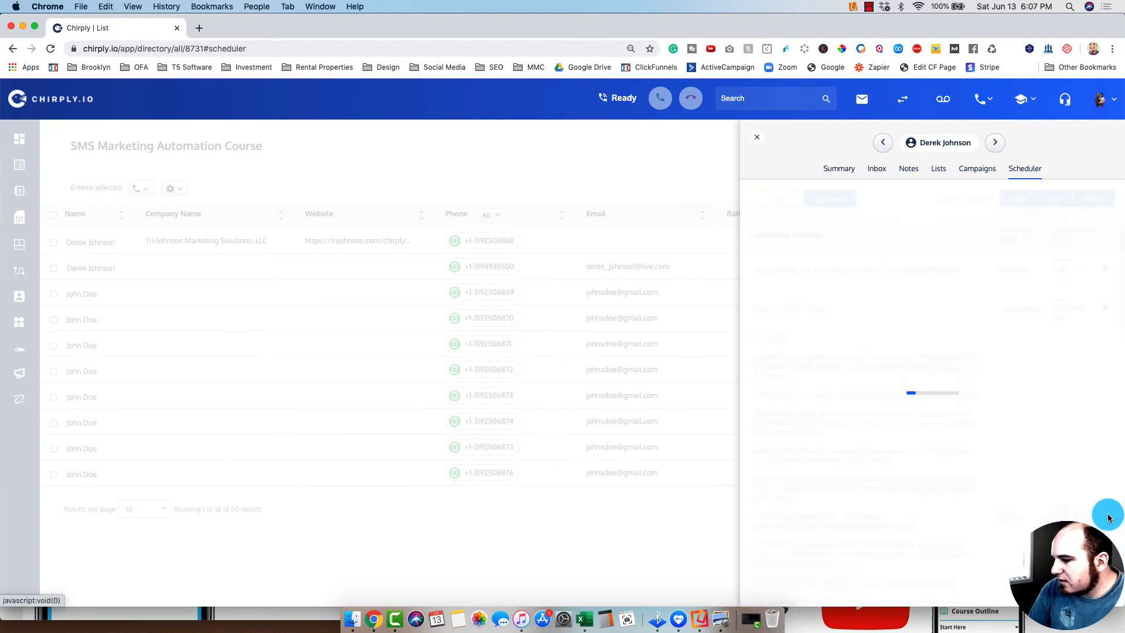
pyautogui.click(1105, 313)
pyautogui.click(1105, 283)
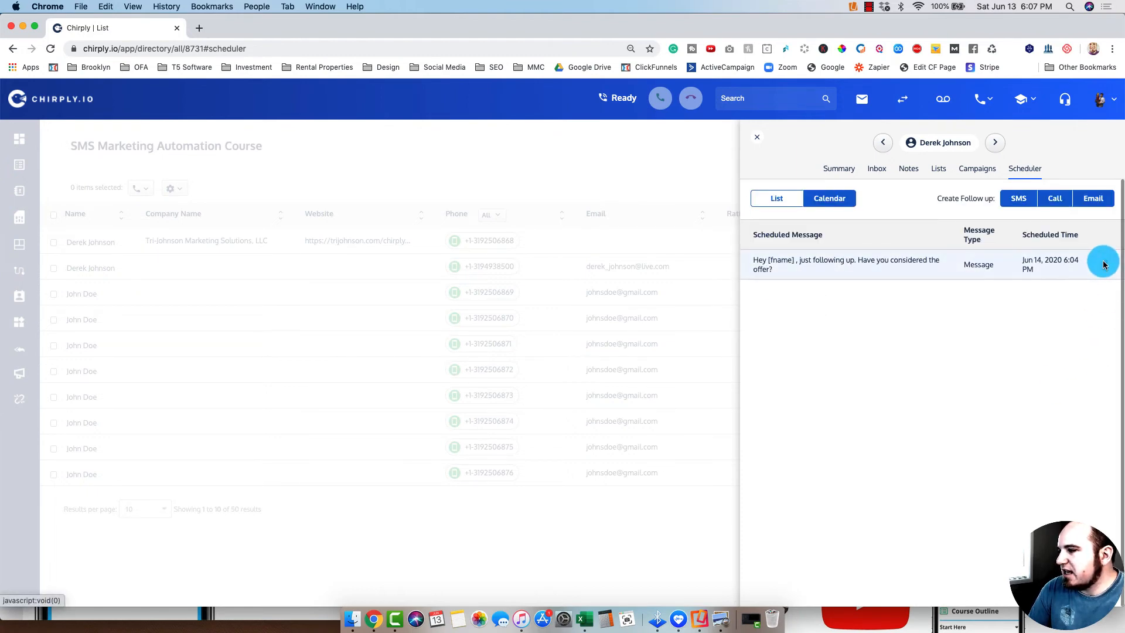
pyautogui.click(758, 137)
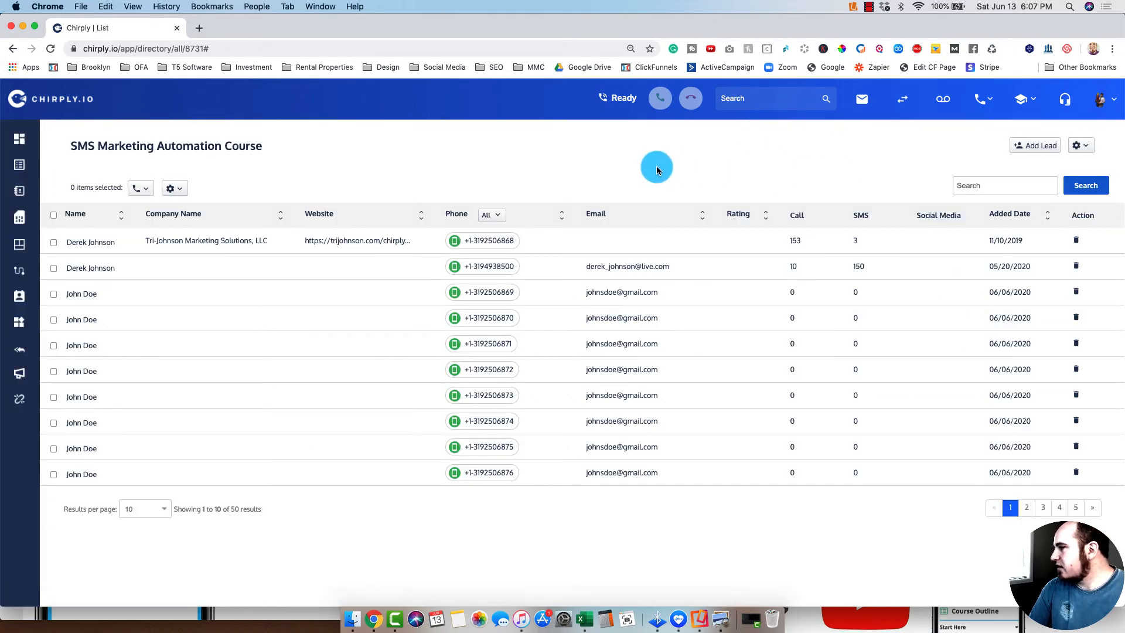
# Step: Select the first two contacts in the list and start a bulk message to them from the SMS Demo template
pyautogui.click(65, 242)
pyautogui.click(173, 189)
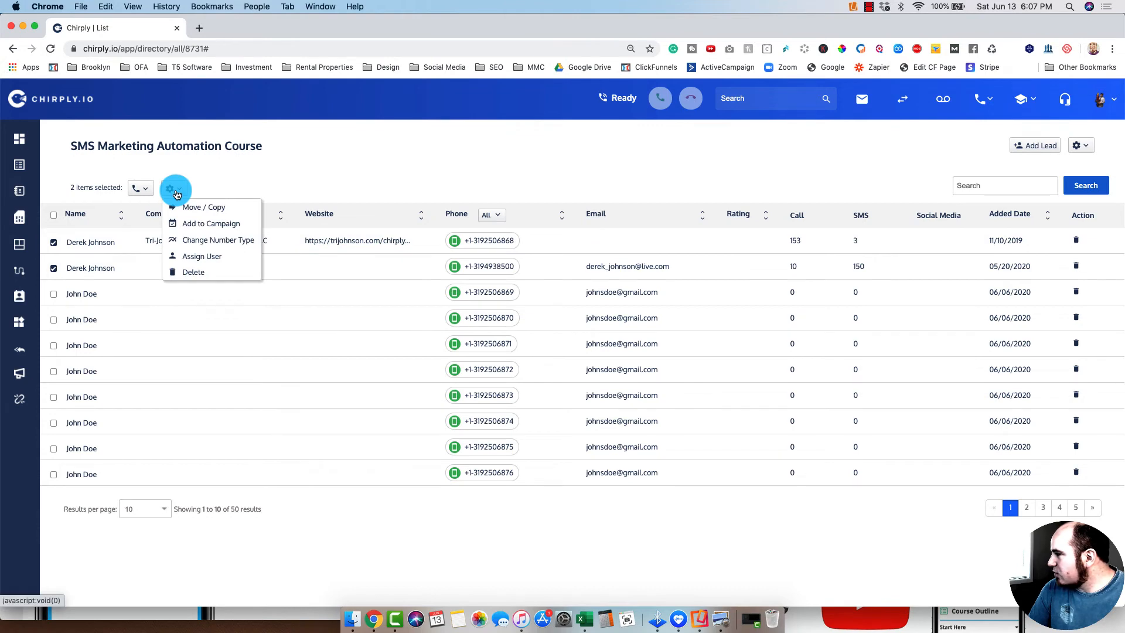
pyautogui.click(141, 189)
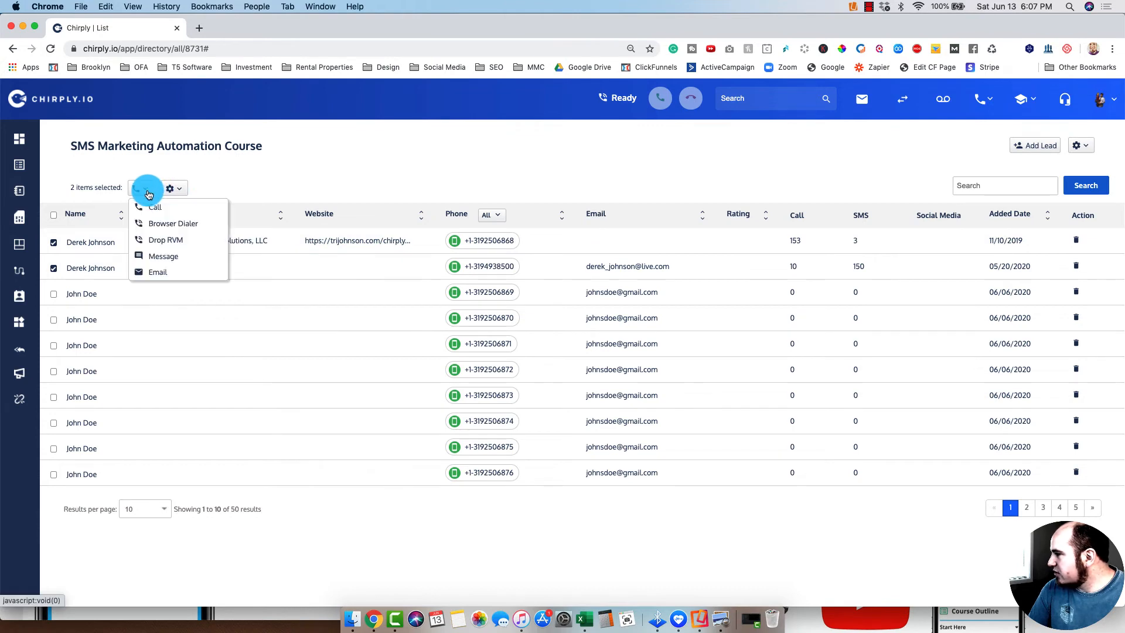
pyautogui.click(158, 259)
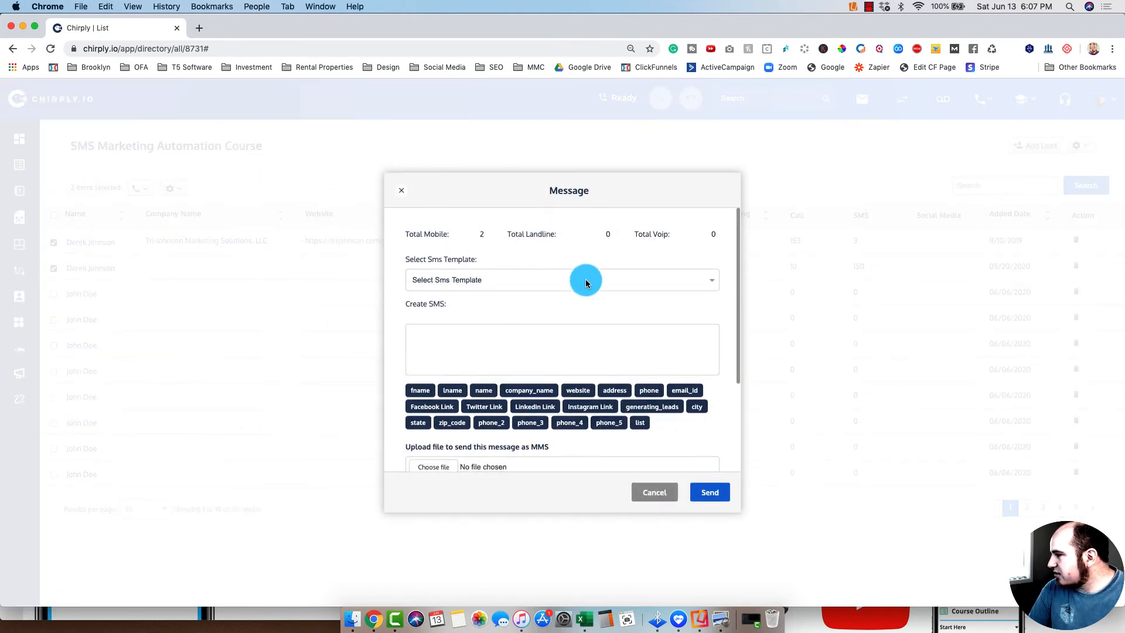
pyautogui.click(572, 285)
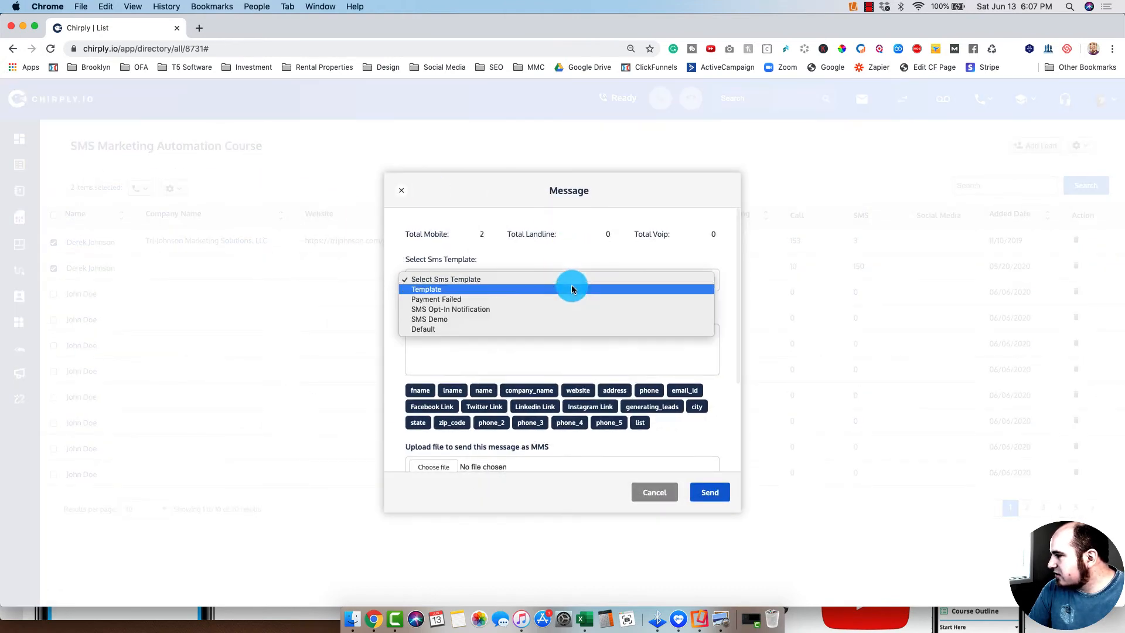
pyautogui.click(548, 320)
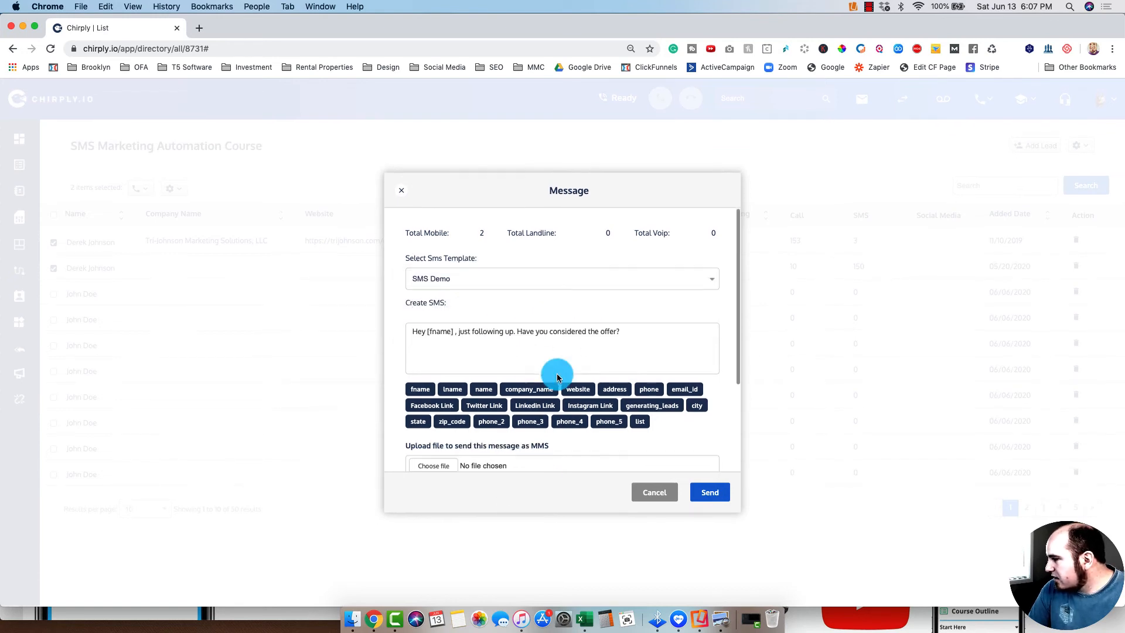
# Step: Confirm permission to contact these persons and schedule the SMS from Chirply Number for 14 Jun, 2020 at 6:07 PM
pyautogui.scroll(-3, 527, 381)
pyautogui.click(409, 433)
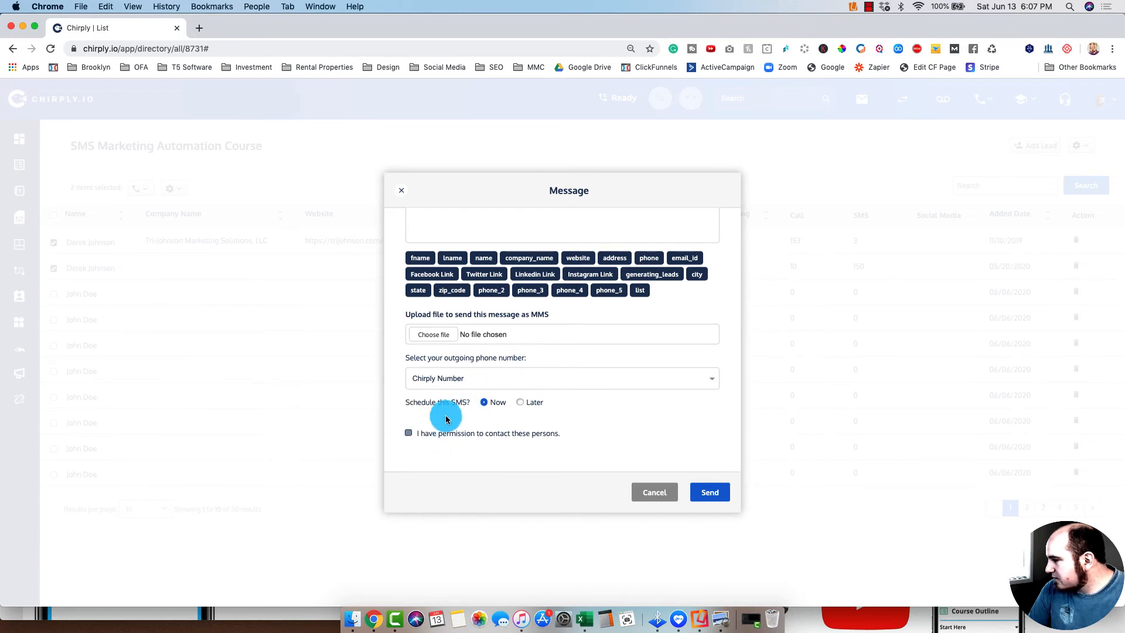
pyautogui.scroll(2, 486, 370)
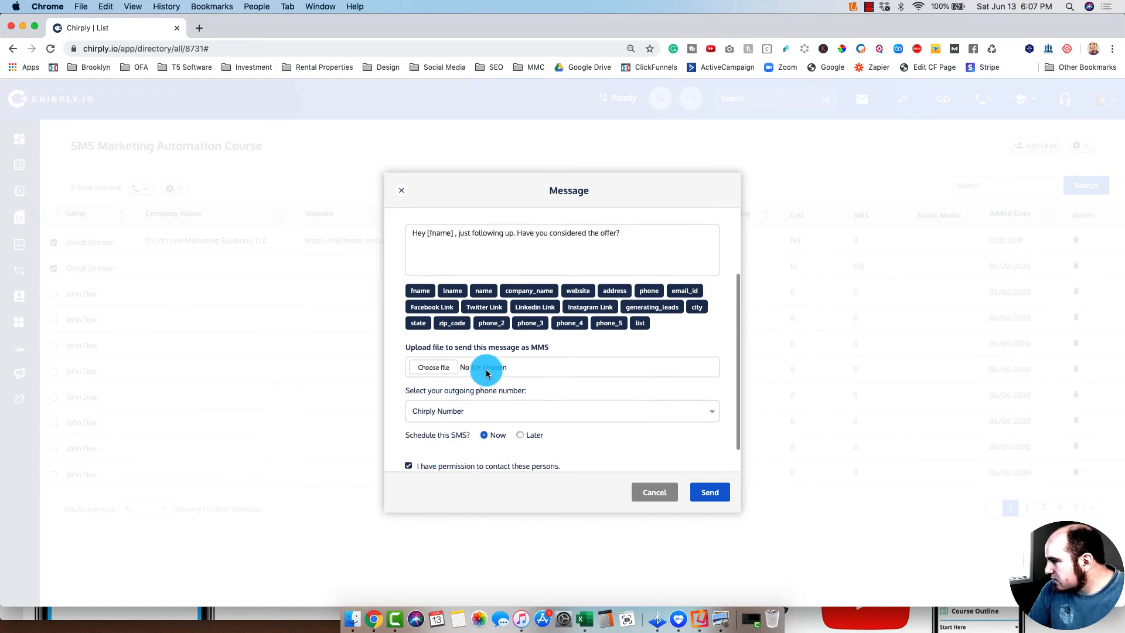
pyautogui.click(520, 442)
pyautogui.scroll(-3, 640, 349)
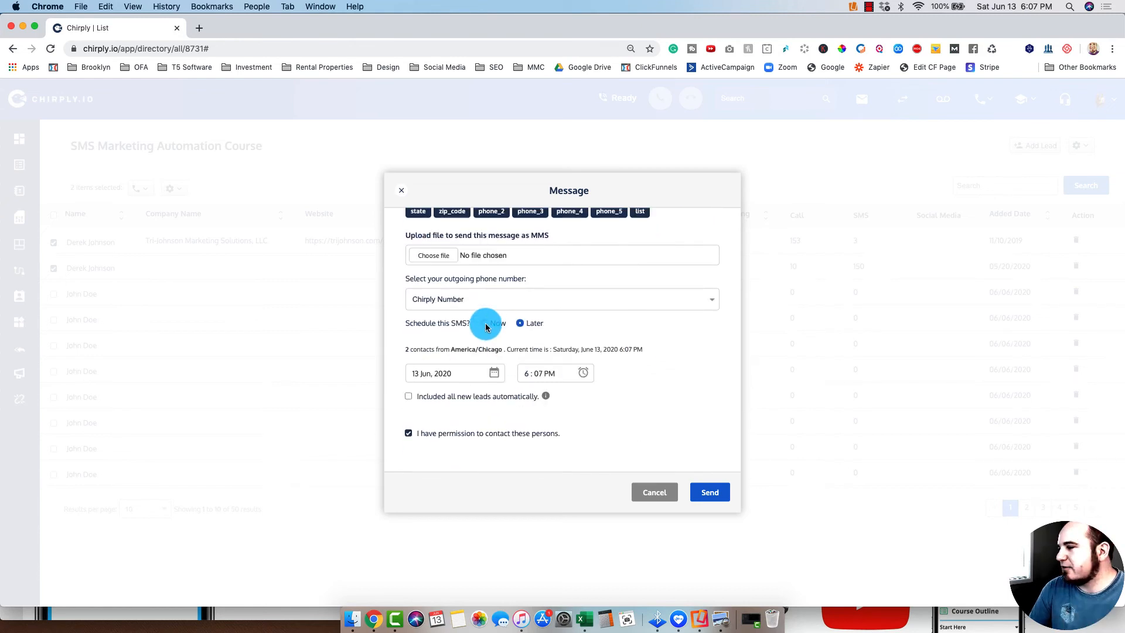
pyautogui.click(454, 373)
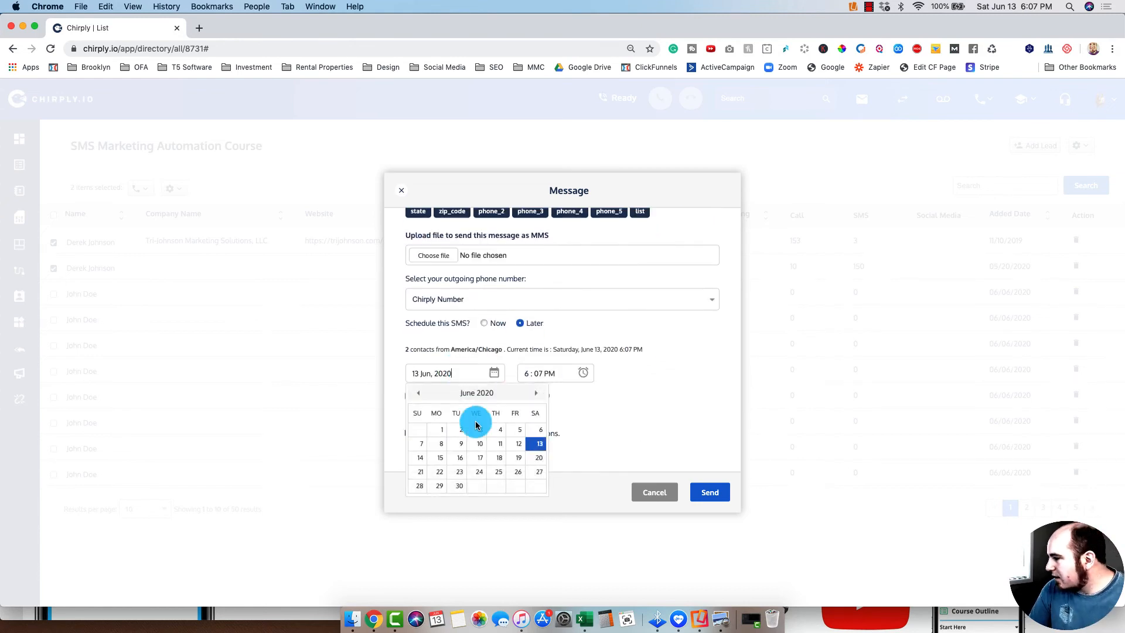
pyautogui.click(420, 457)
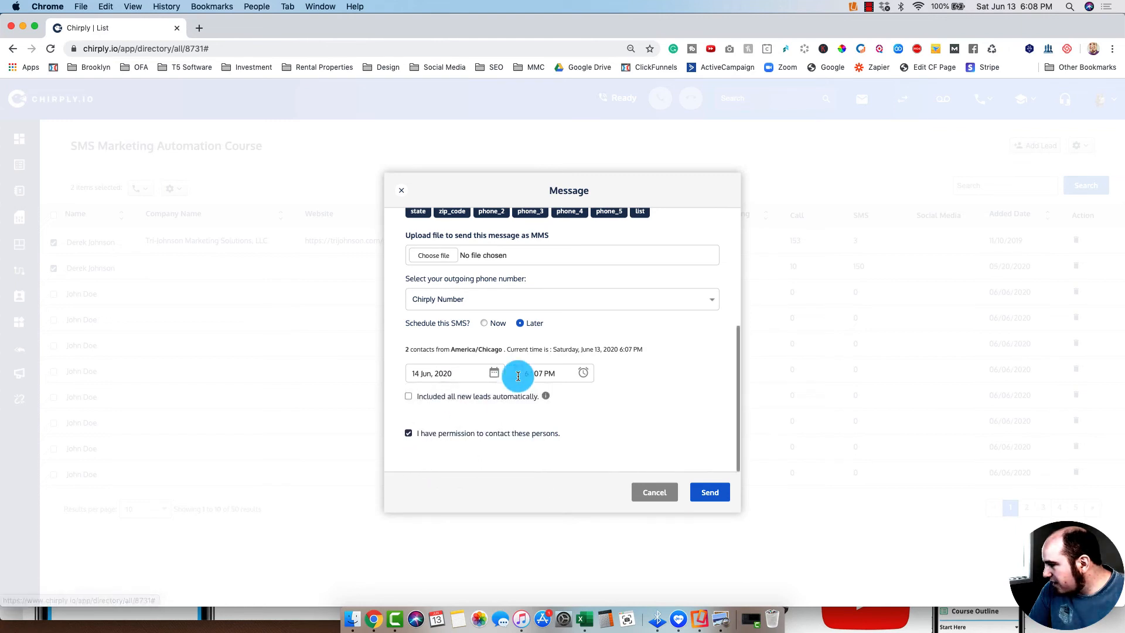
pyautogui.click(721, 496)
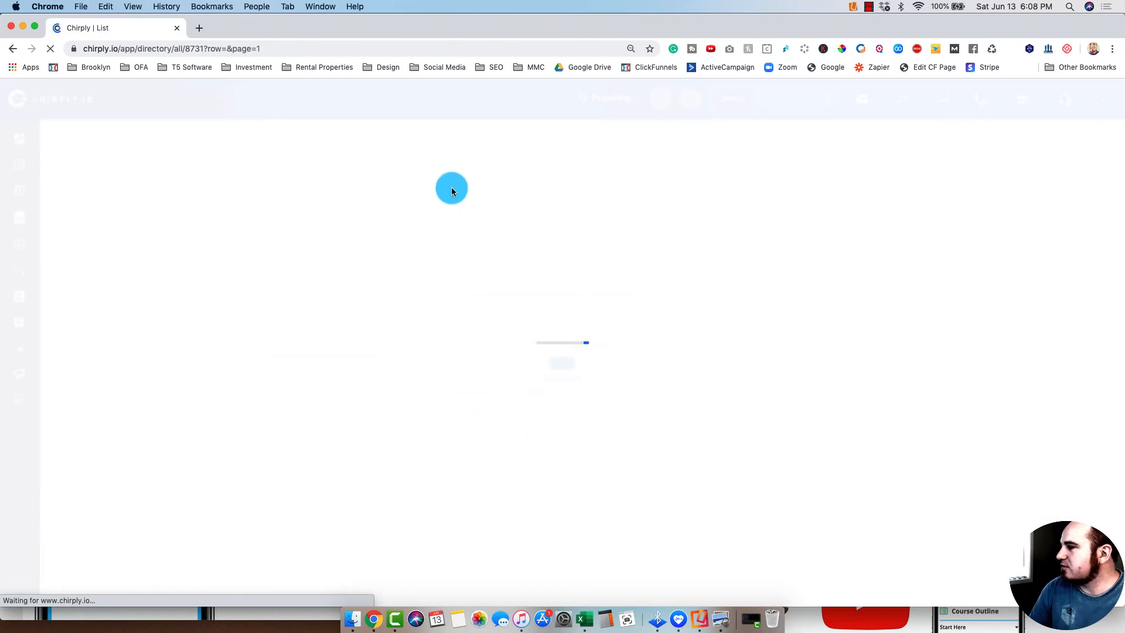
pyautogui.click(572, 395)
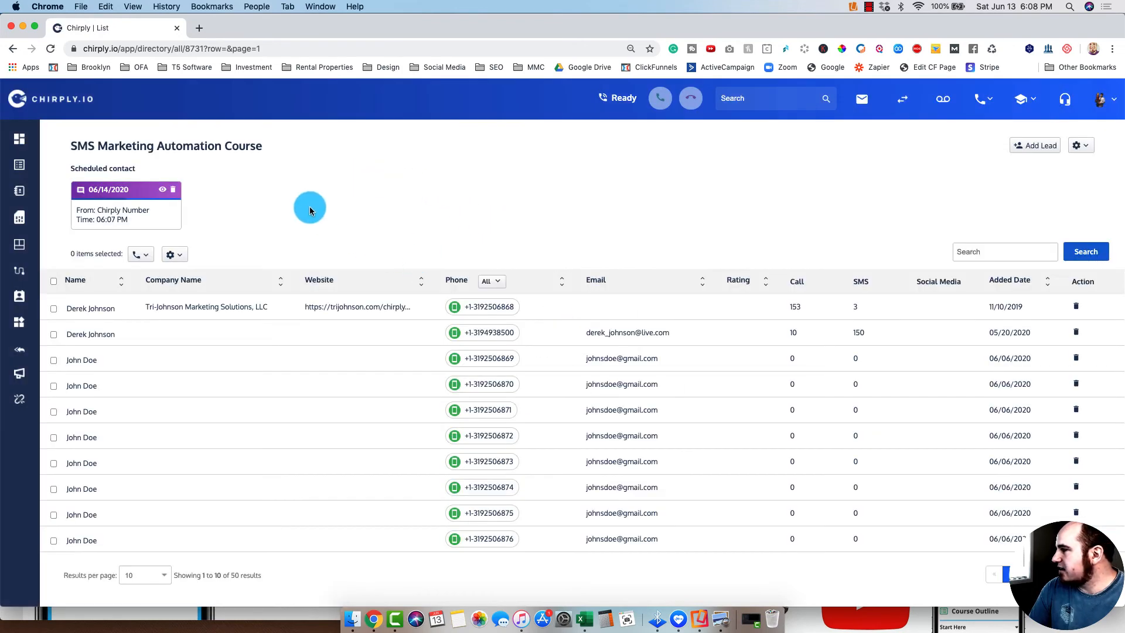
# Step: Review the message scheduled for 06/14/2020, delete its first recipient and close the message details
pyautogui.click(161, 193)
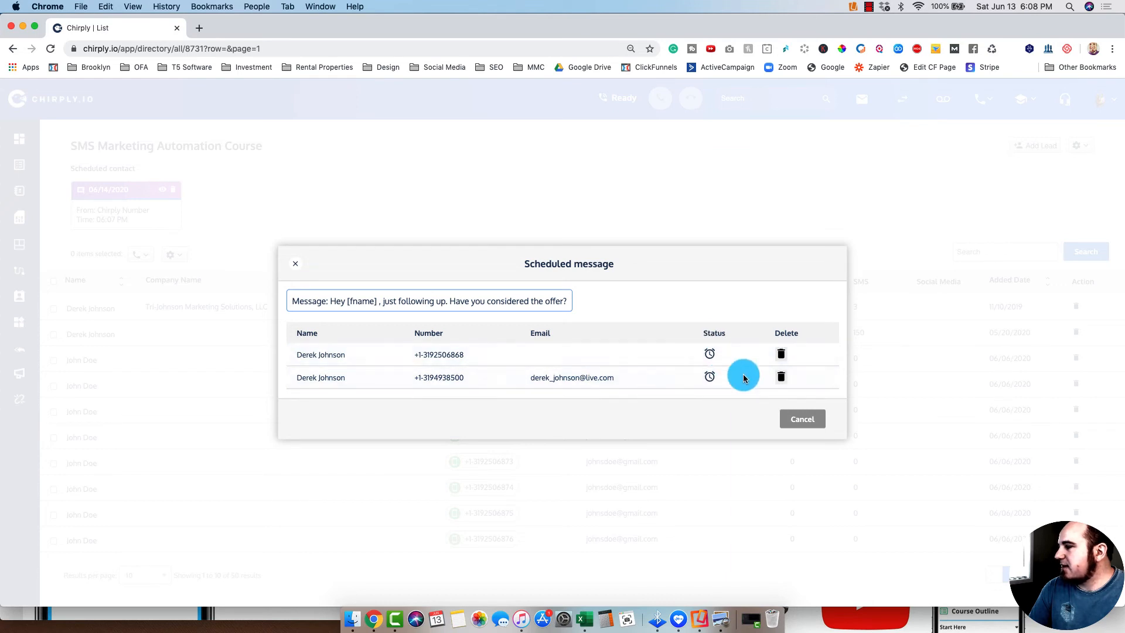
pyautogui.moveTo(471, 300); pyautogui.dragTo(583, 299)
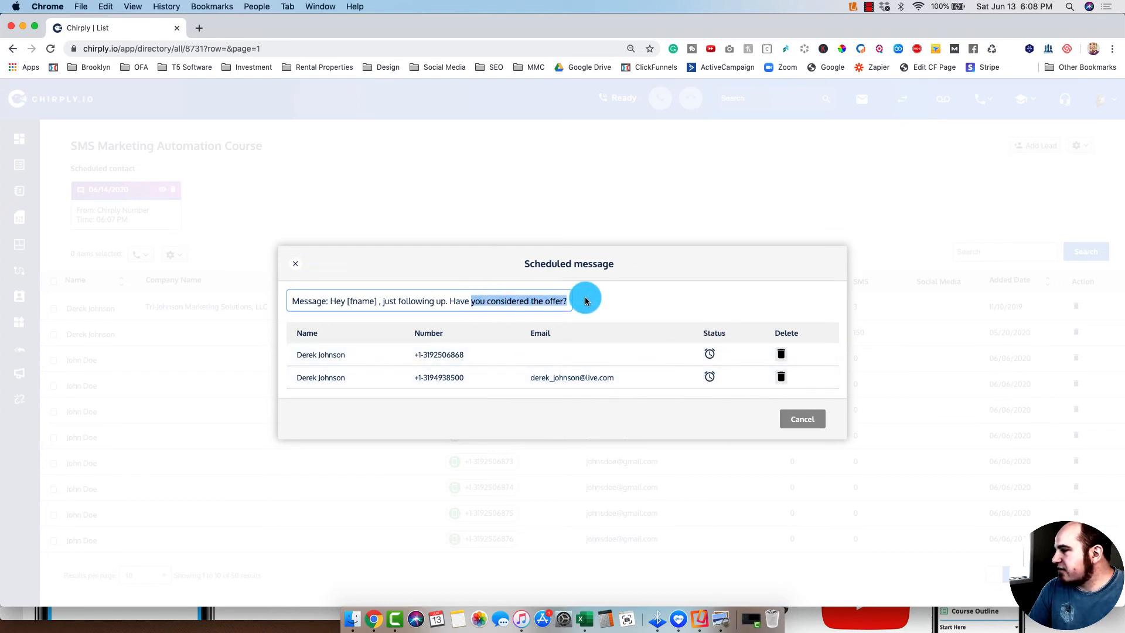
pyautogui.click(540, 299)
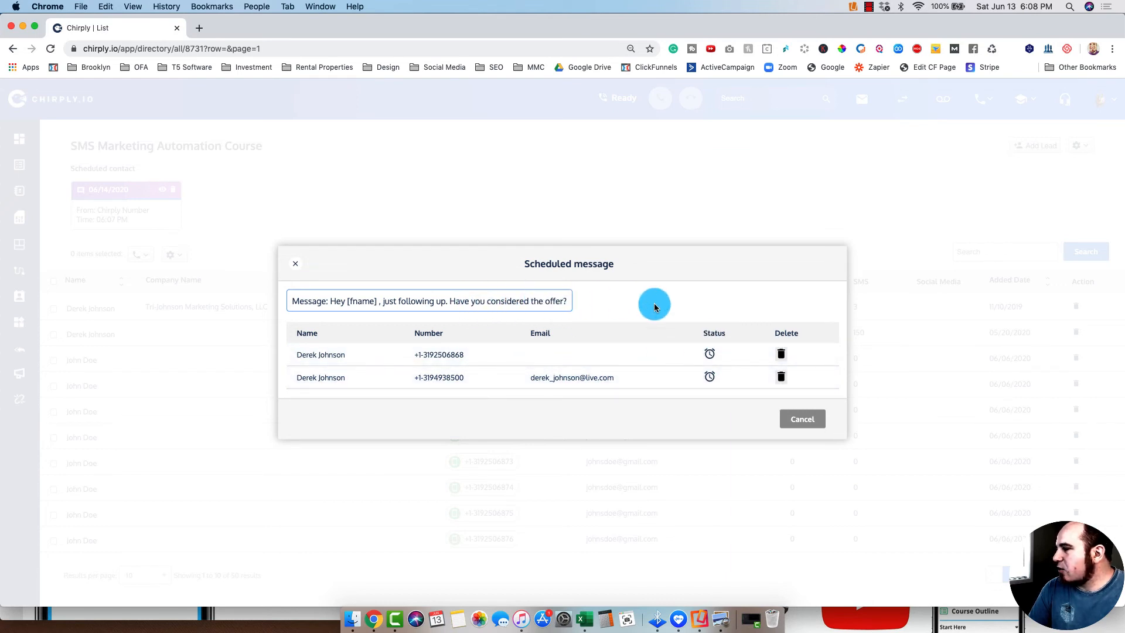
pyautogui.click(783, 355)
pyautogui.click(517, 405)
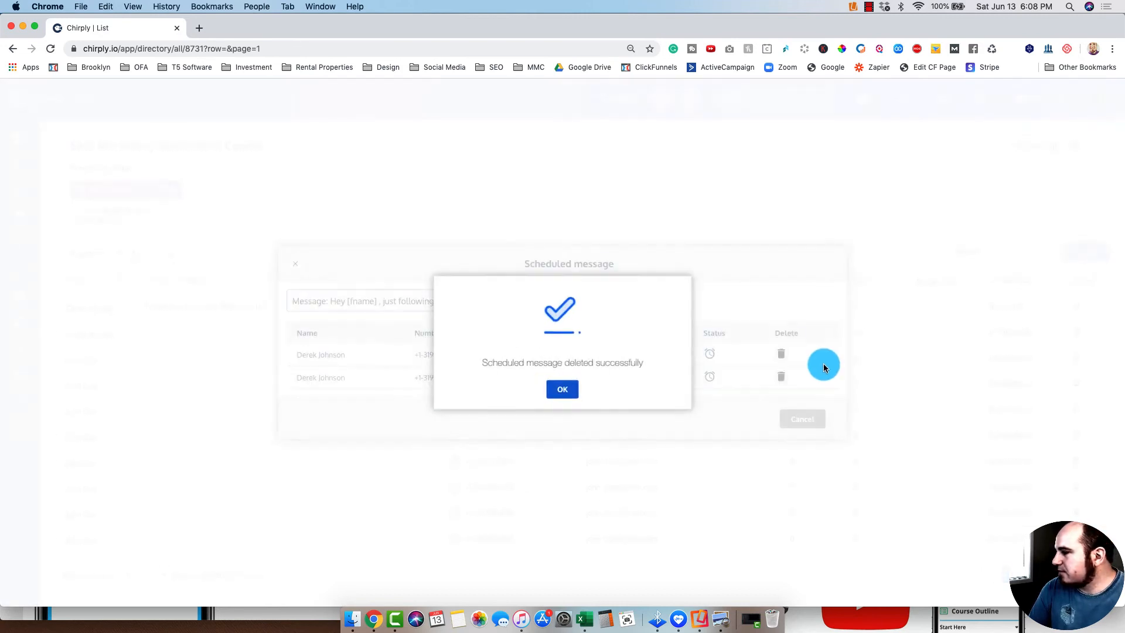
pyautogui.click(563, 384)
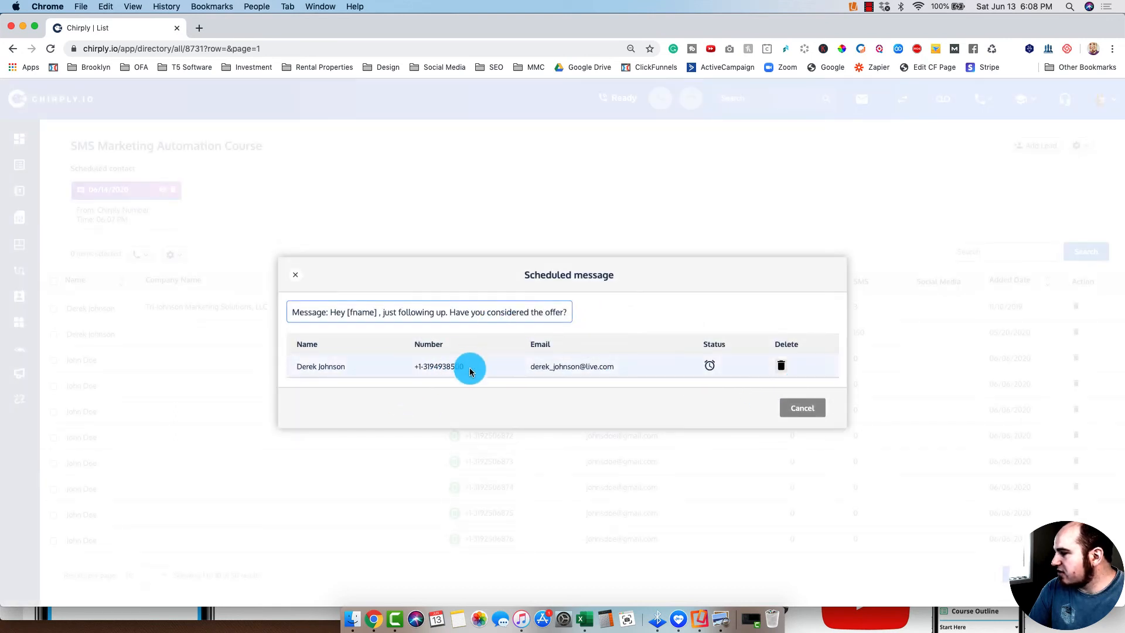
pyautogui.click(802, 409)
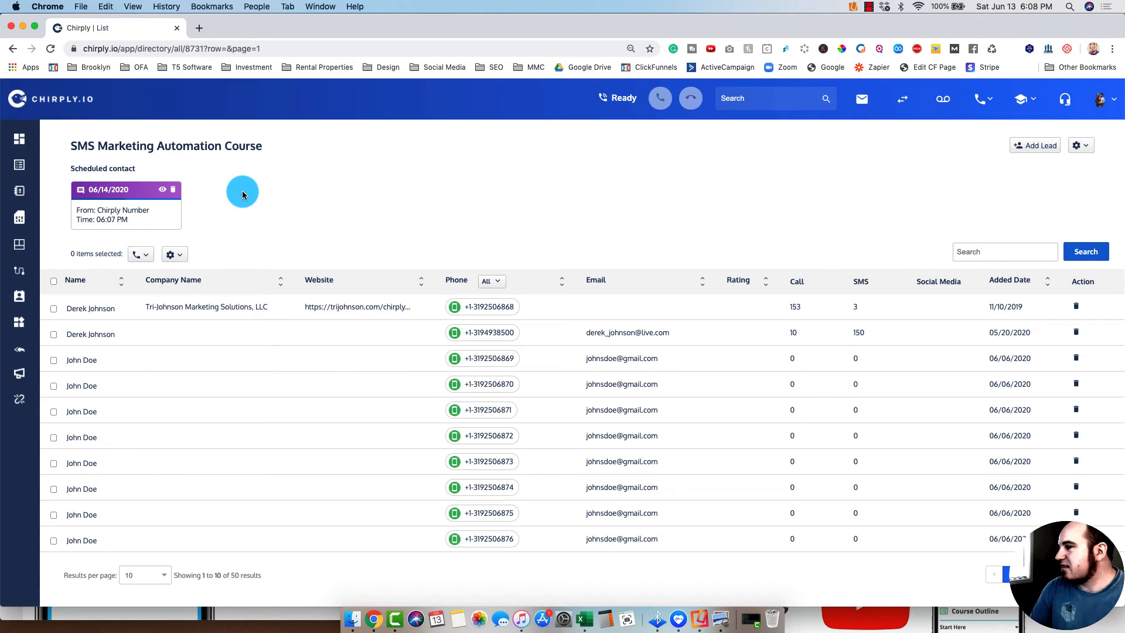
# Step: Delete the bulk message scheduled for 06/14/2020 from the SMS Marketing Automation Course list and confirm the deletion
pyautogui.click(173, 191)
pyautogui.click(523, 407)
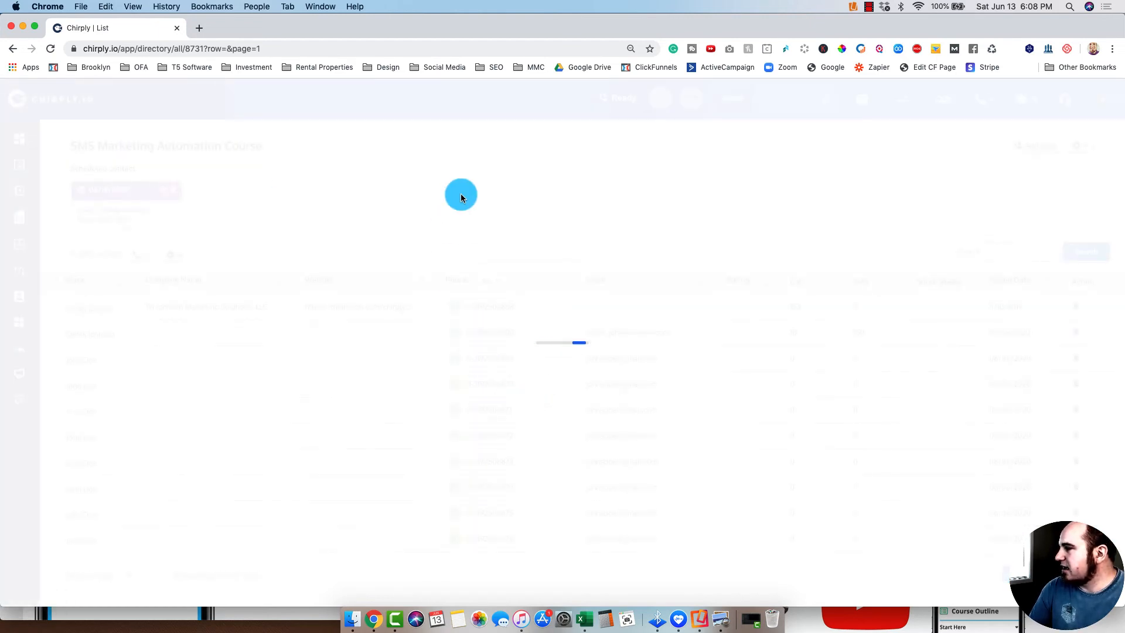
pyautogui.click(569, 392)
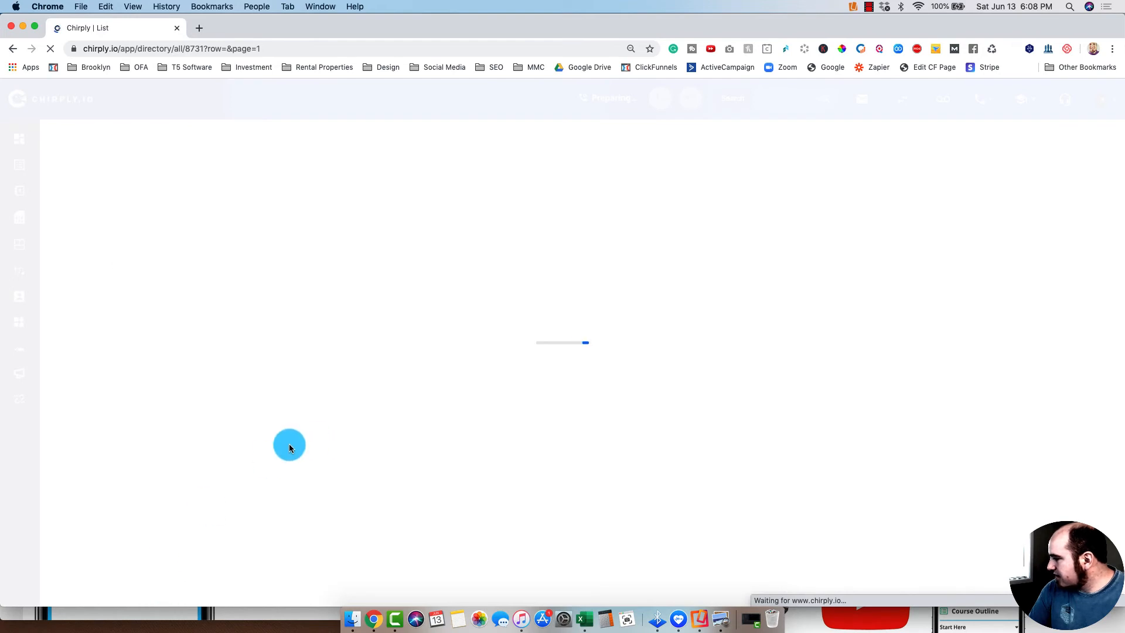
# Step: View the results-per-page options, and select all listed contacts before clearing the selection again
pyautogui.click(152, 511)
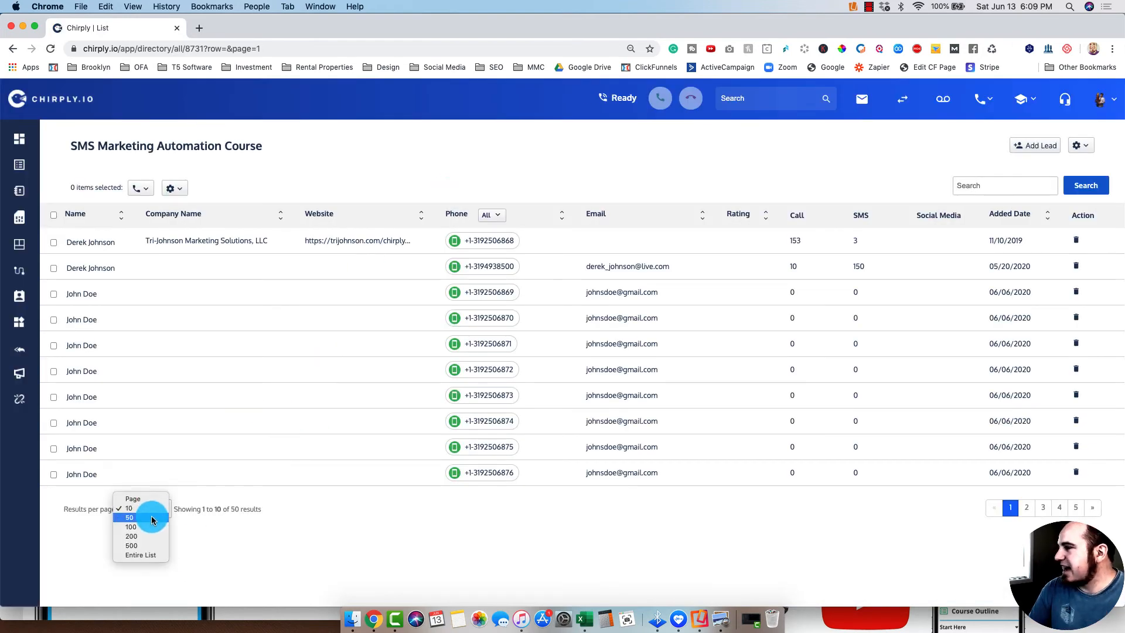
pyautogui.click(352, 521)
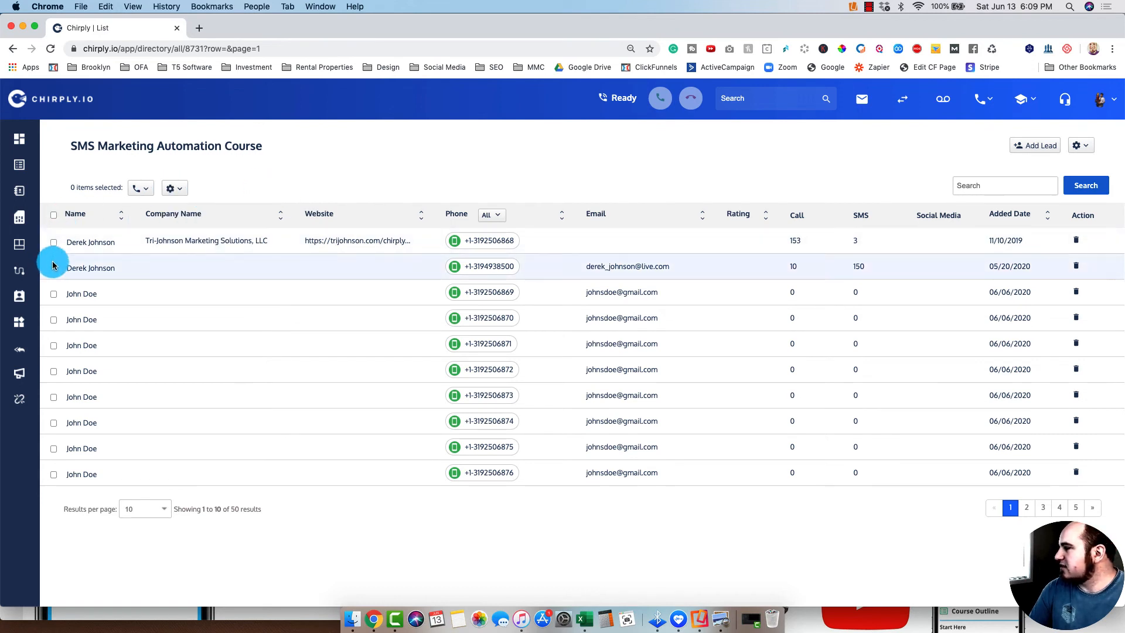
pyautogui.click(54, 215)
pyautogui.click(53, 217)
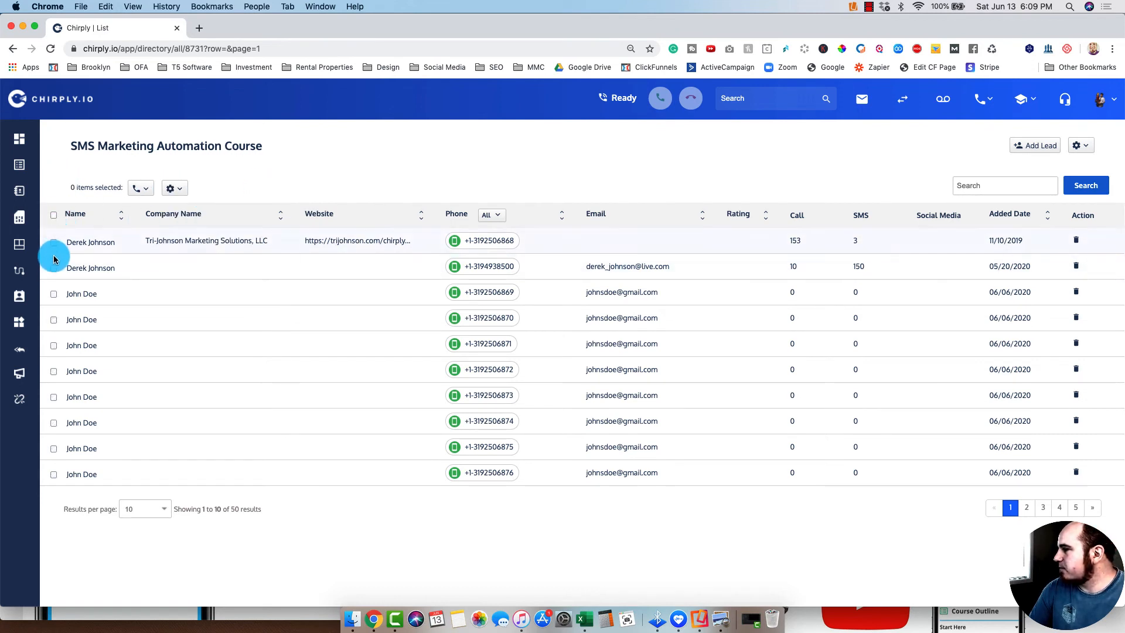
# Step: Select the second contact in the list, start a bulk call to it and move the mirrored phone window beside the call dialog
pyautogui.click(54, 268)
pyautogui.click(141, 189)
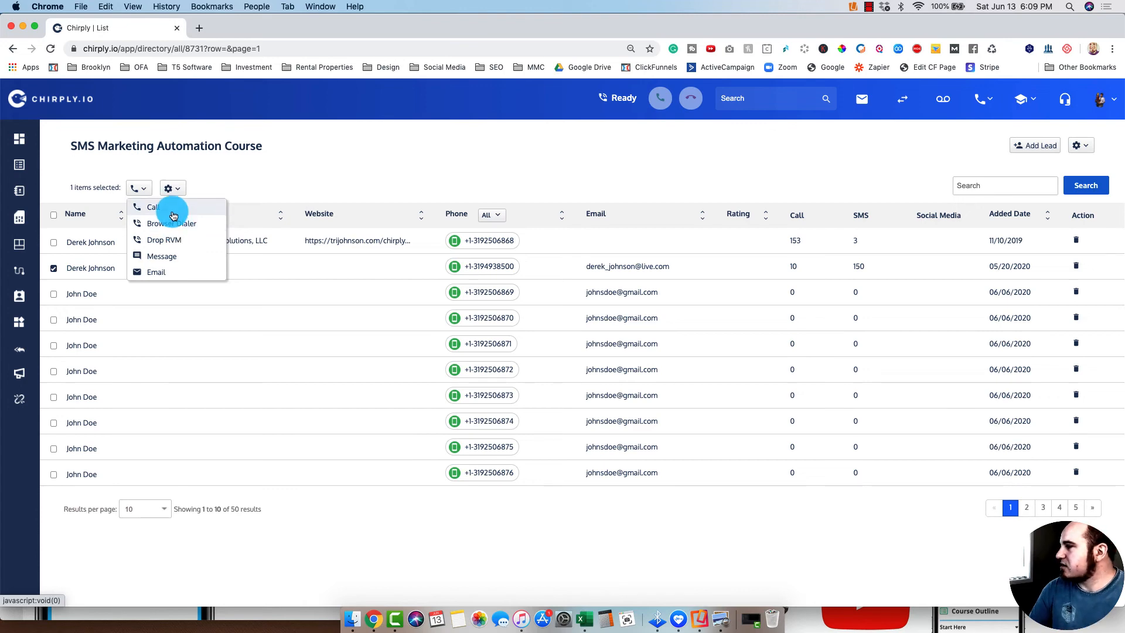
pyautogui.click(173, 211)
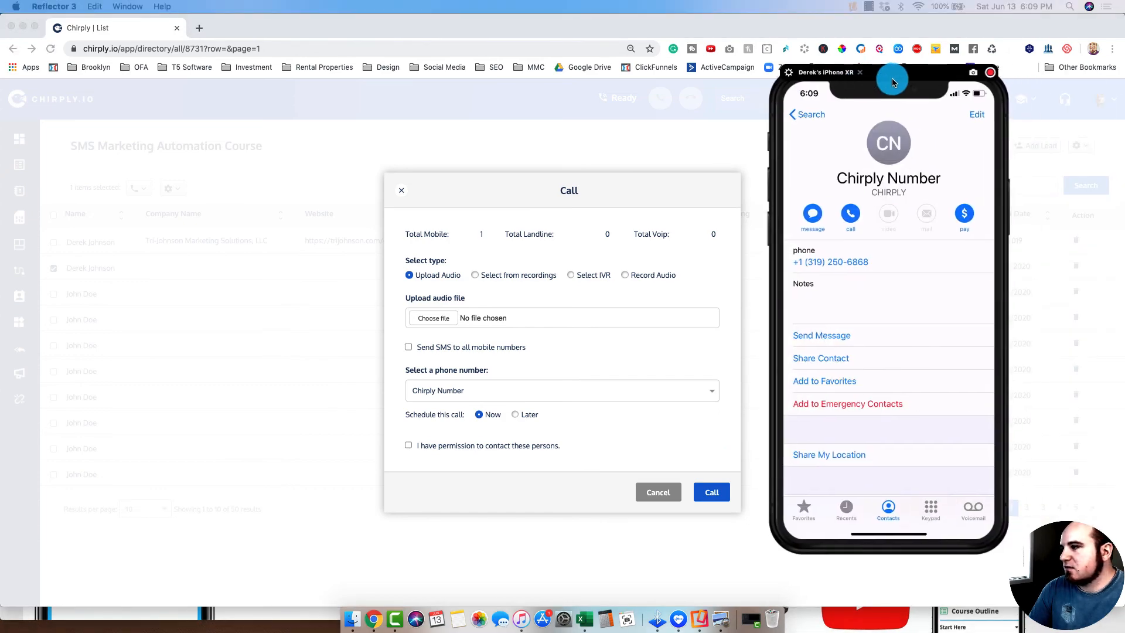
pyautogui.moveTo(568, 44); pyautogui.dragTo(942, 33)
# Step: Choose the Chirply Demo IVR for the call, confirm permission to contact these persons and place the call immediately from Chirply Number
pyautogui.click(572, 276)
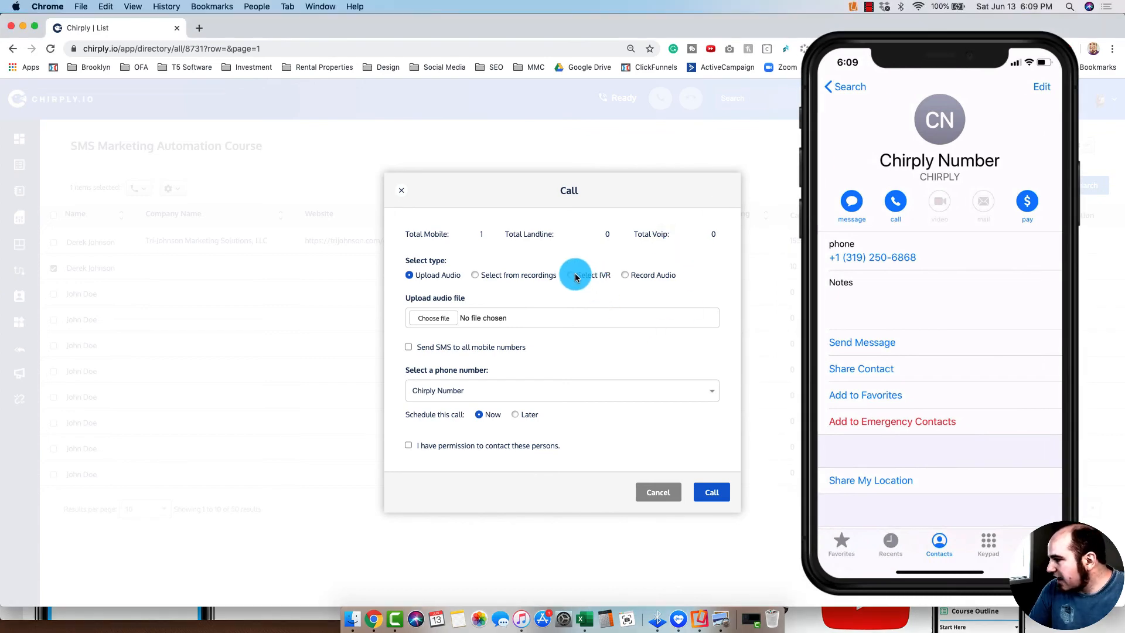
pyautogui.click(572, 275)
pyautogui.click(492, 327)
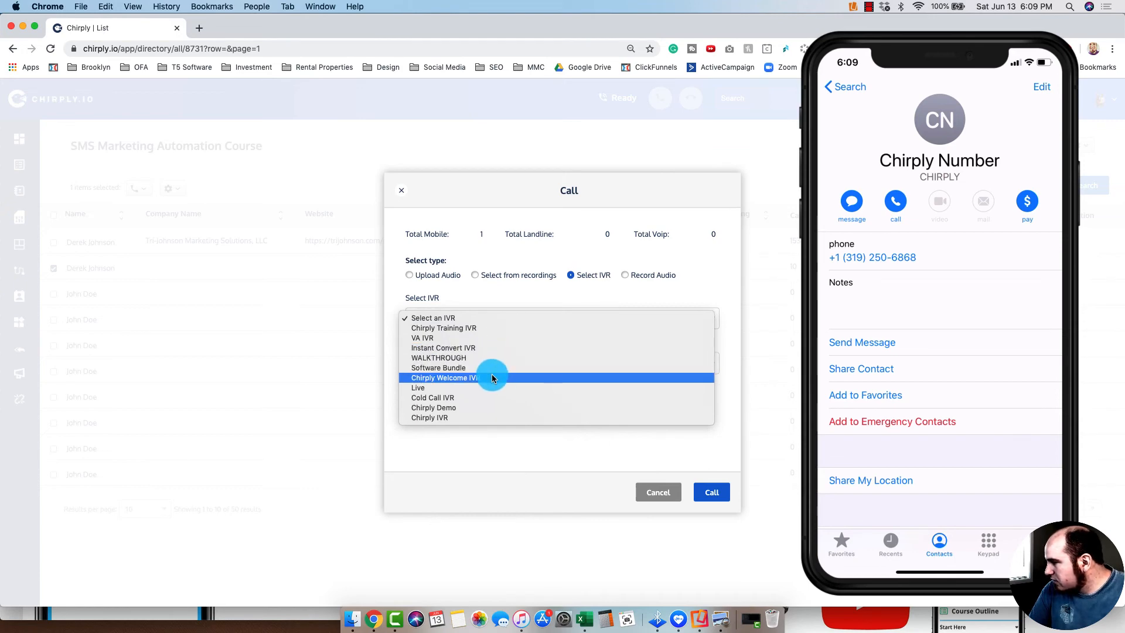
pyautogui.click(473, 408)
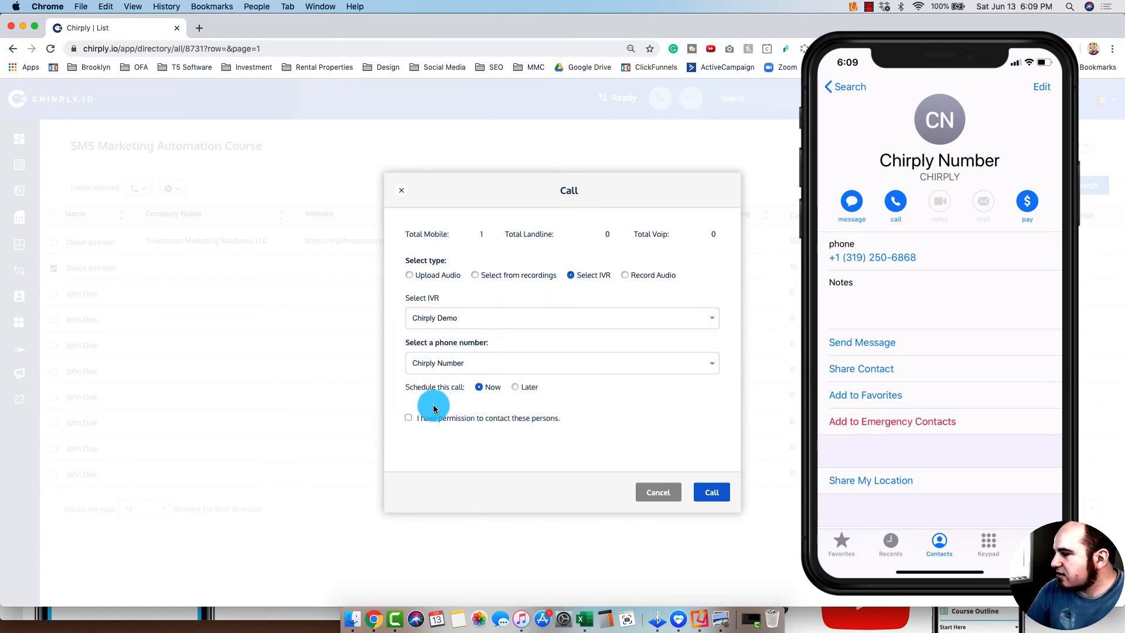
pyautogui.click(409, 418)
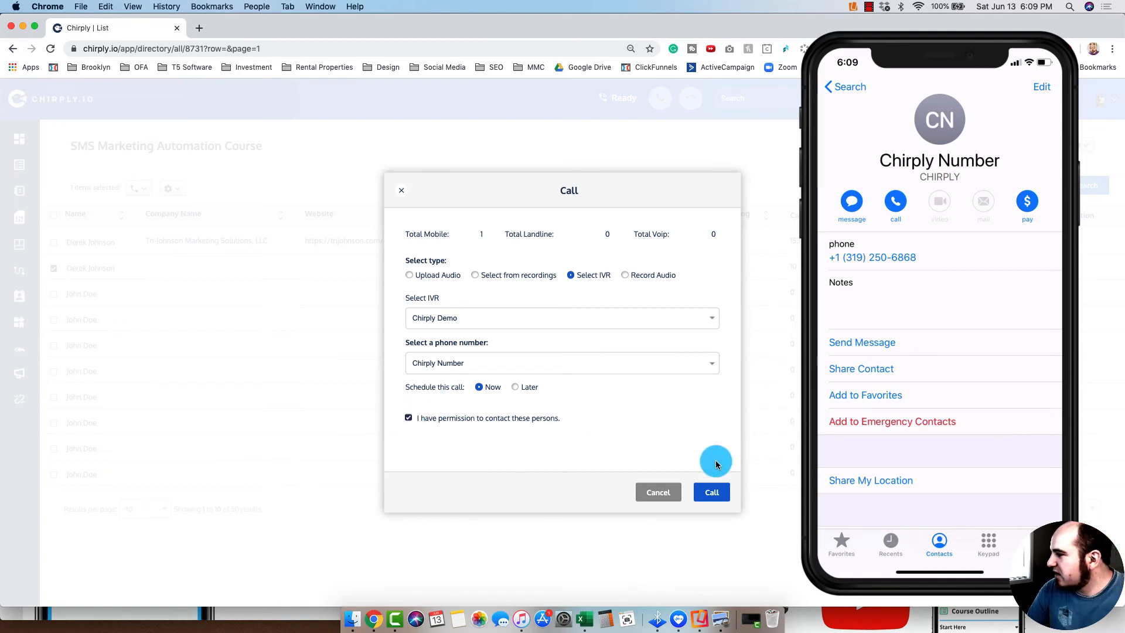
pyautogui.click(716, 495)
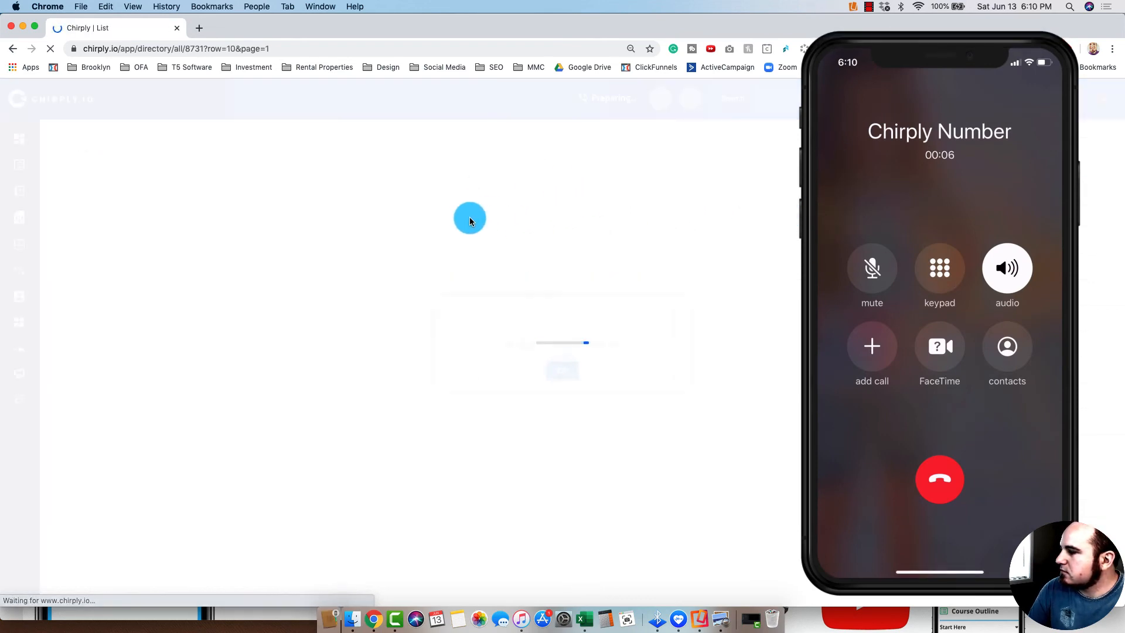
pyautogui.click(564, 389)
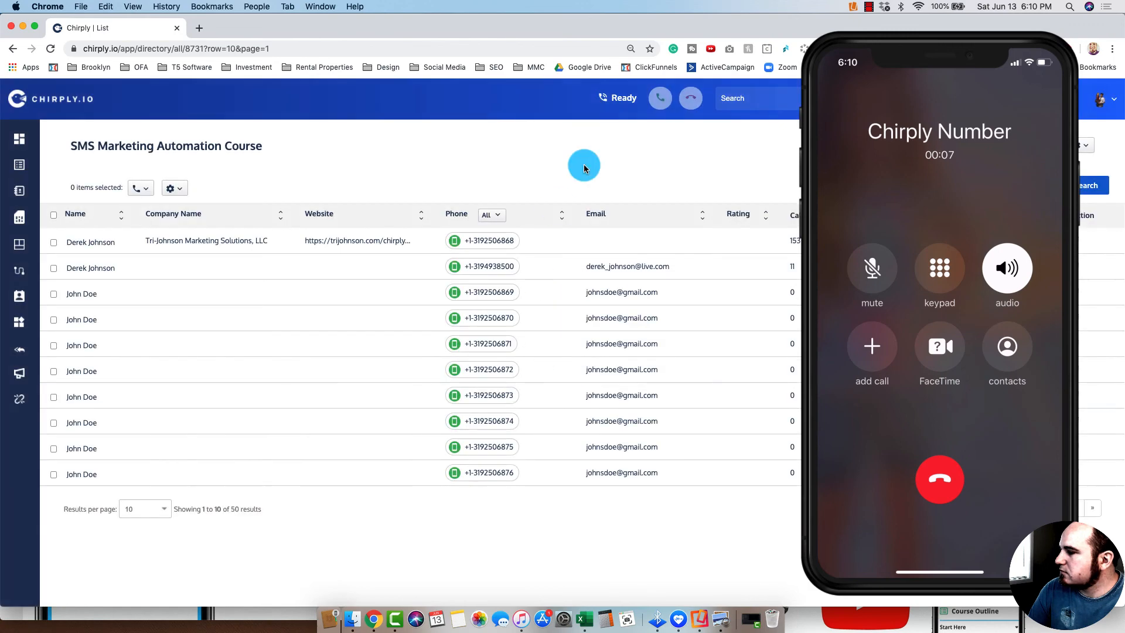